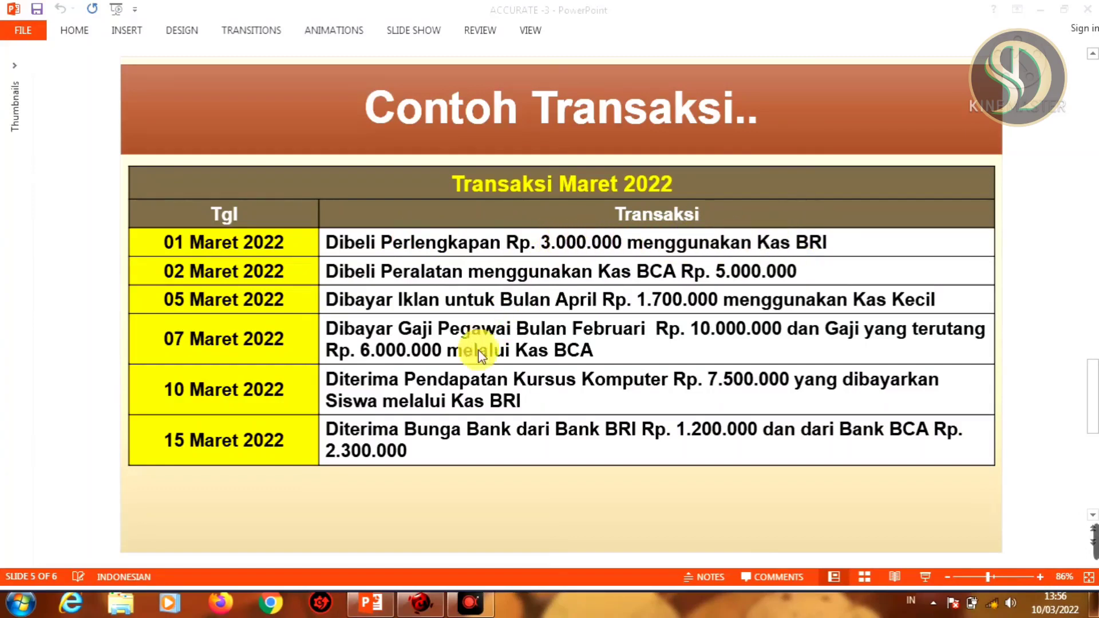
Switch to ACCURATE and set the new journal voucher's date to 01/03/2022 and its description to PEMBELIAN PERLENGKAPAN.
left_click(423, 600)
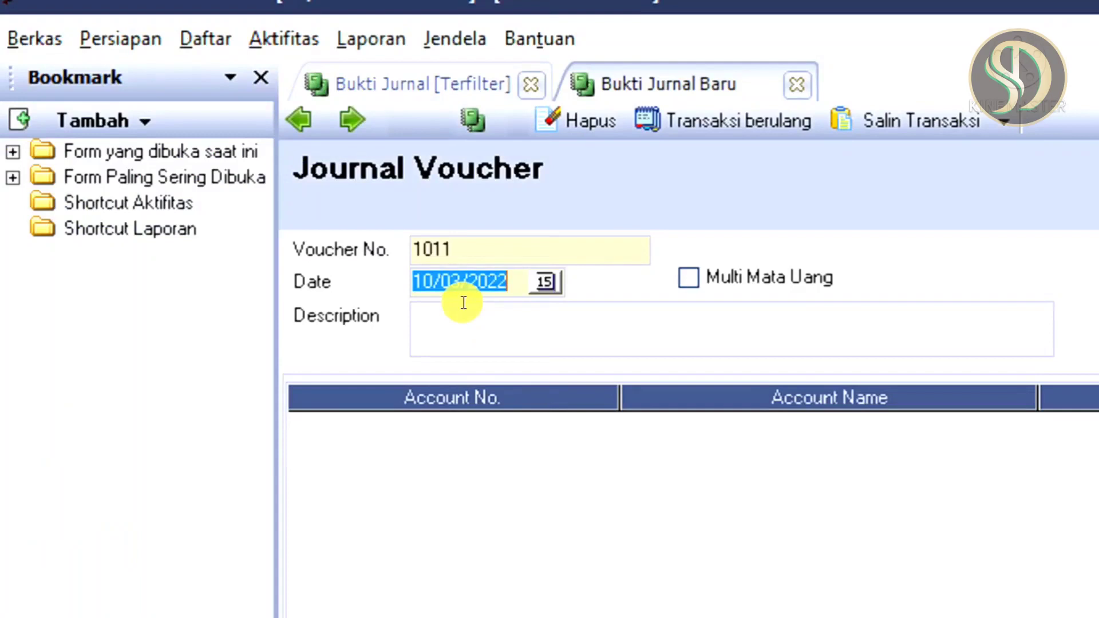
type("01/")
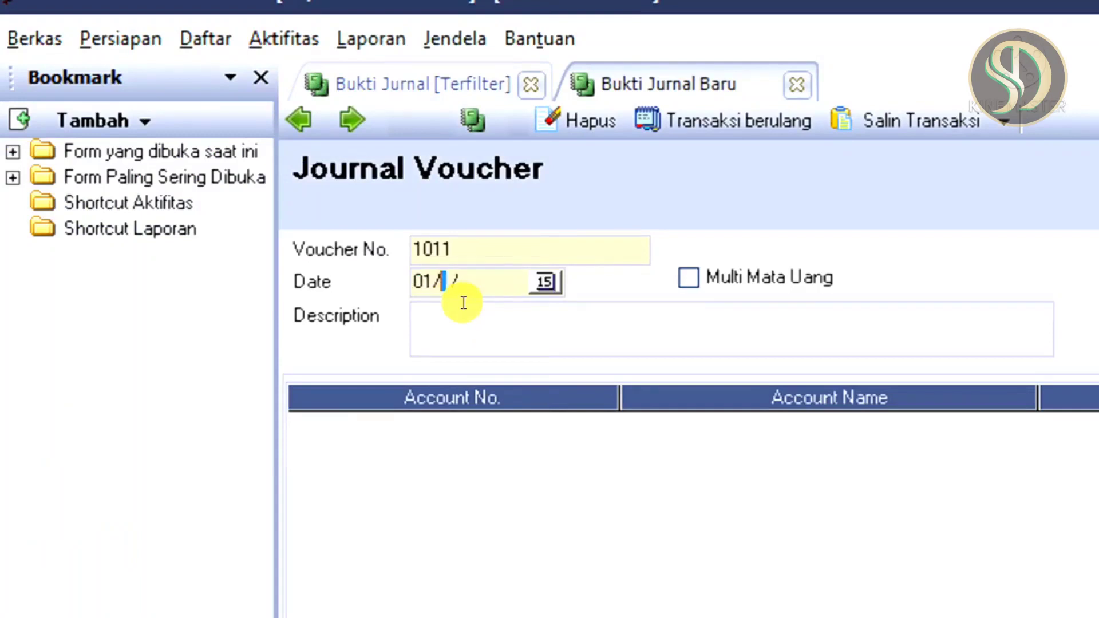
type("03/0")
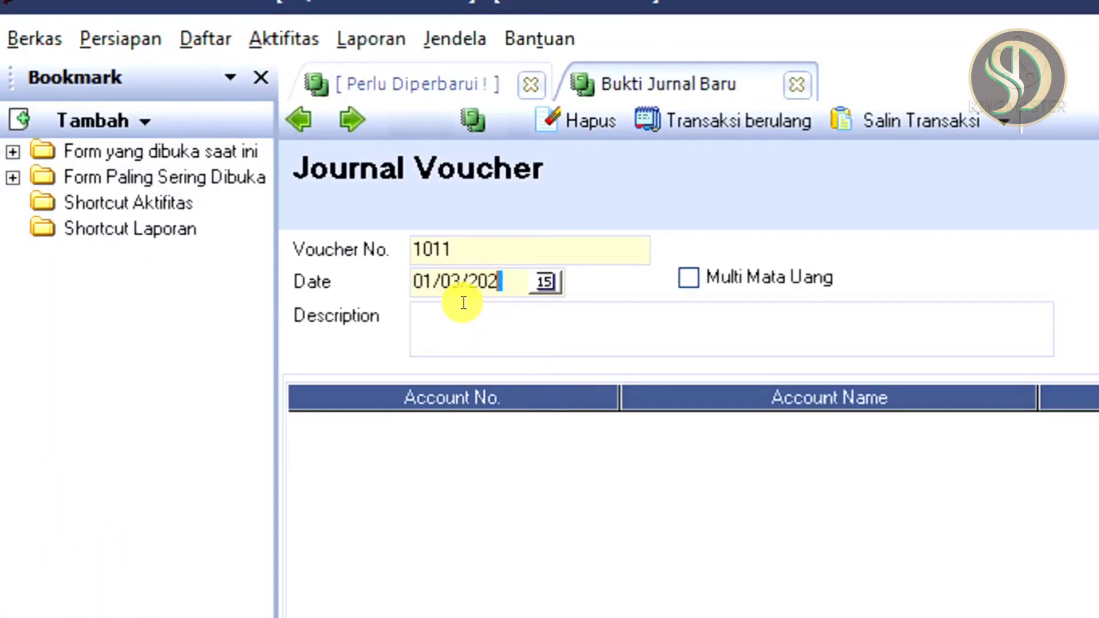
left_click(469, 312)
type("PEMBELIAN PERLENGKAPAN")
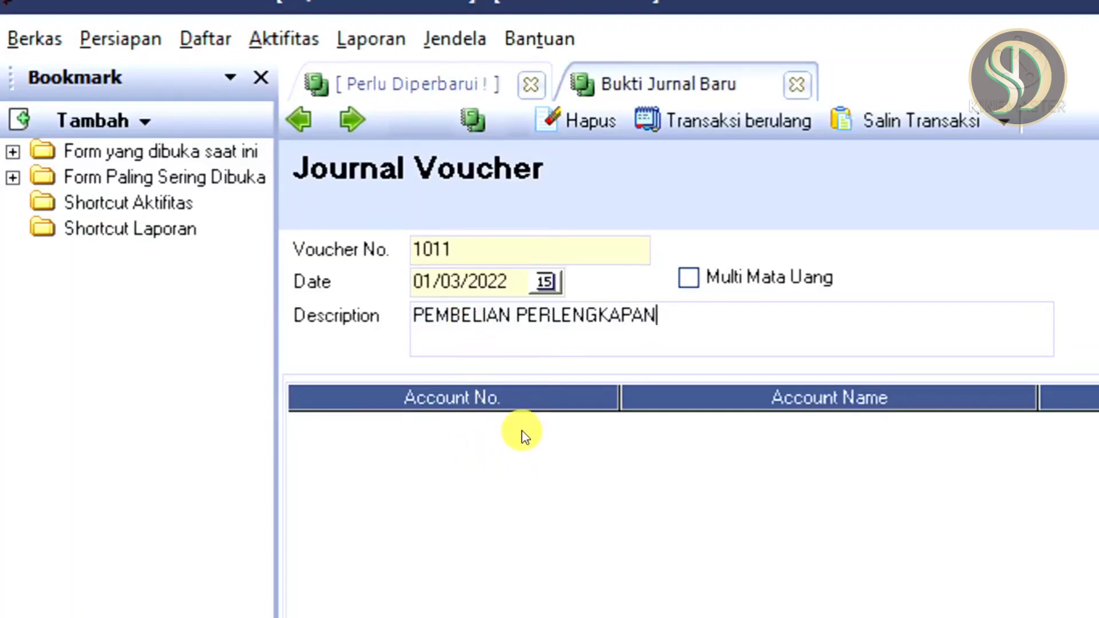
Add the PERLENGKAPAN account as the first journal line with a debit of Rp 3.000.000.
left_click(471, 431)
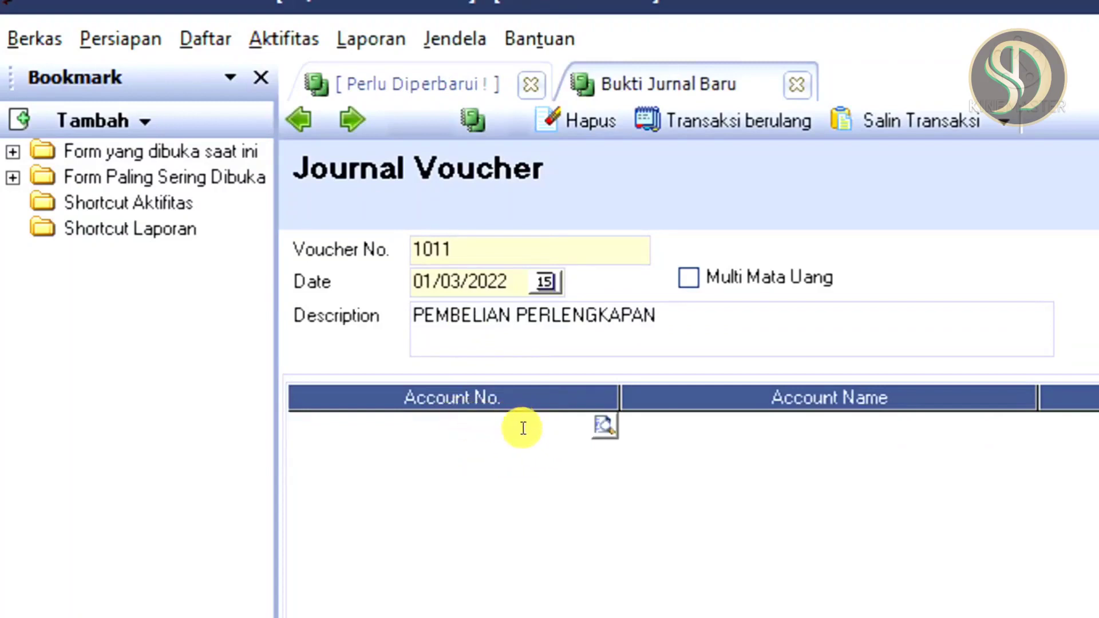
left_click(604, 430)
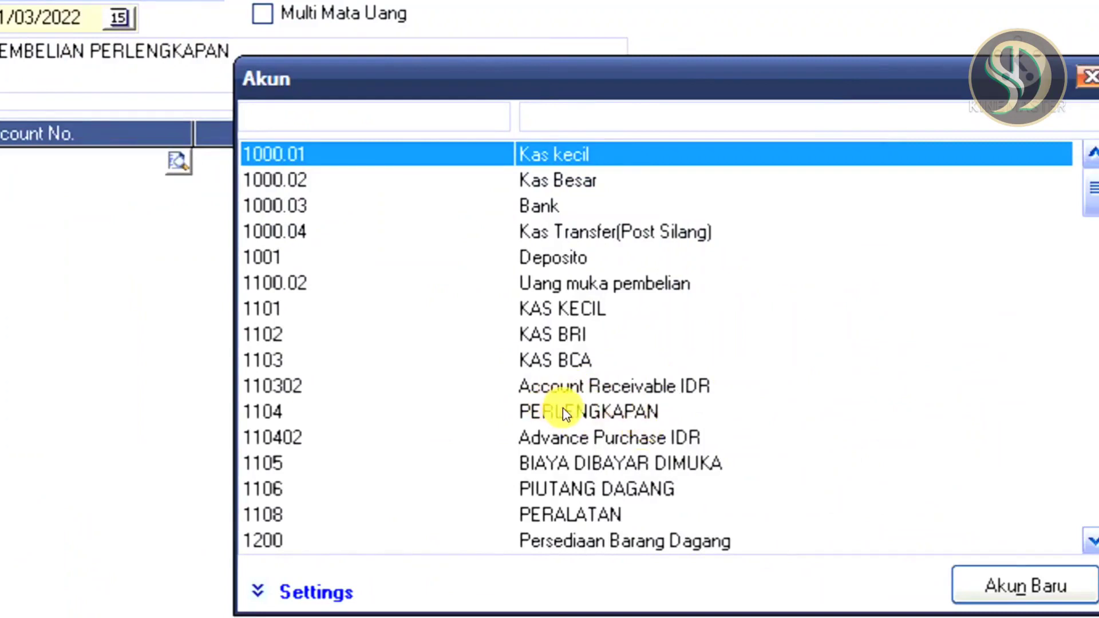
double_click(597, 408)
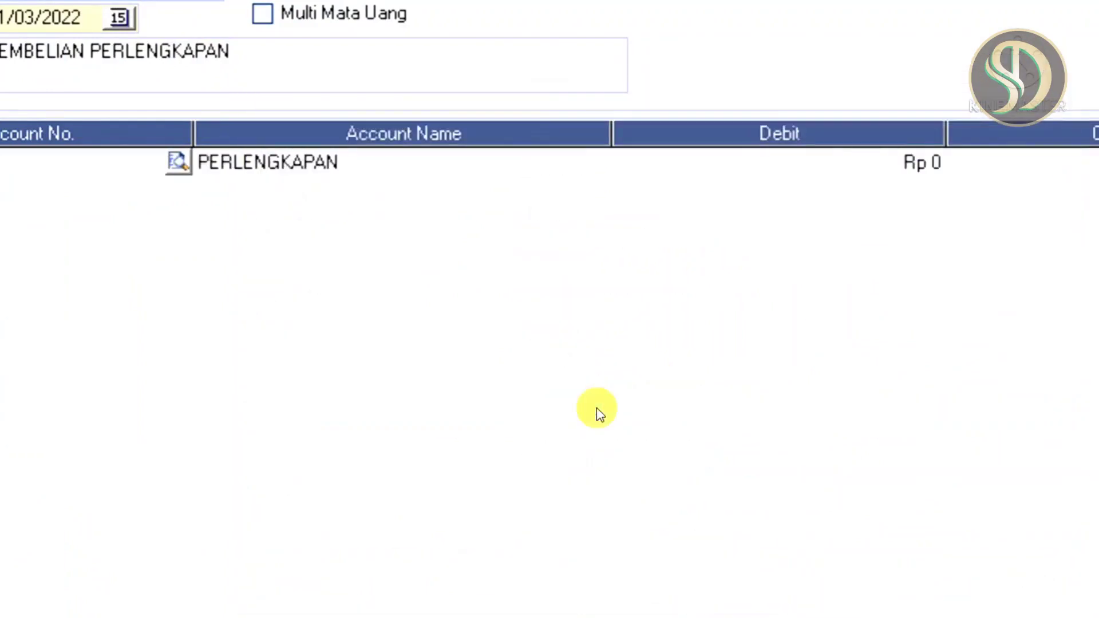
left_click(802, 164)
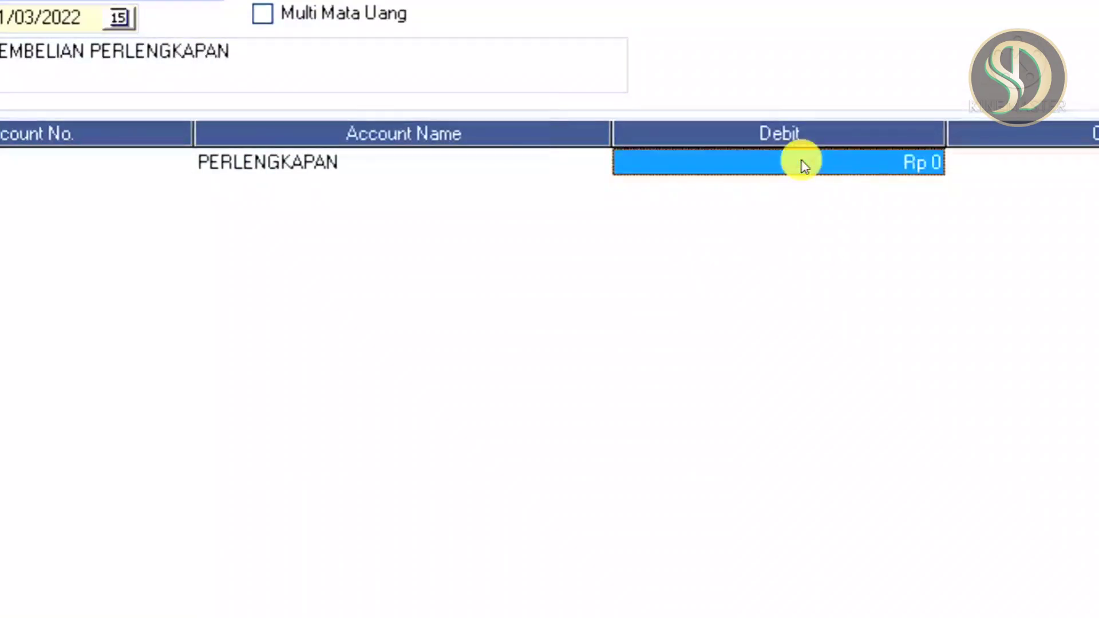
type("3000000")
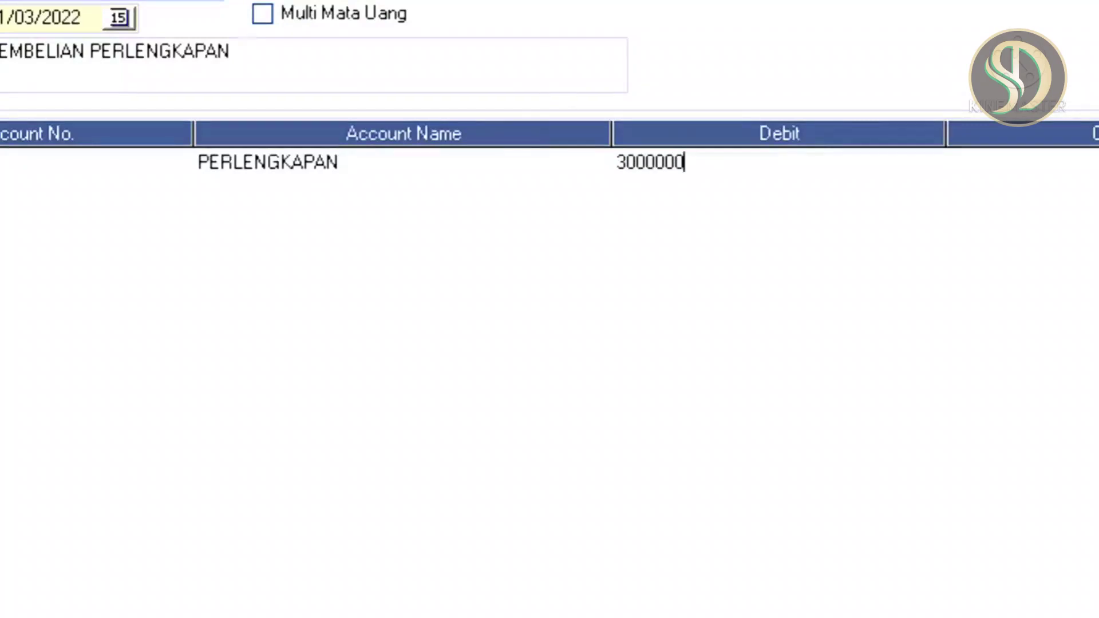
key("Tab")
key("Tab")
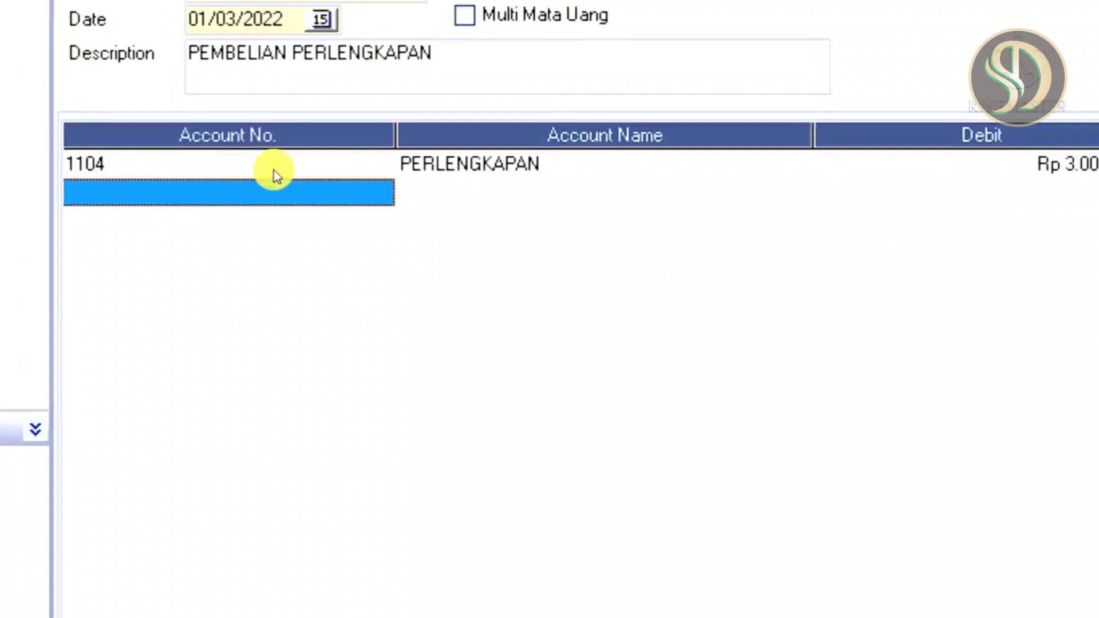
Add the KAS BRI account as the balancing credit line, then save the voucher and start a new one.
left_click(308, 201)
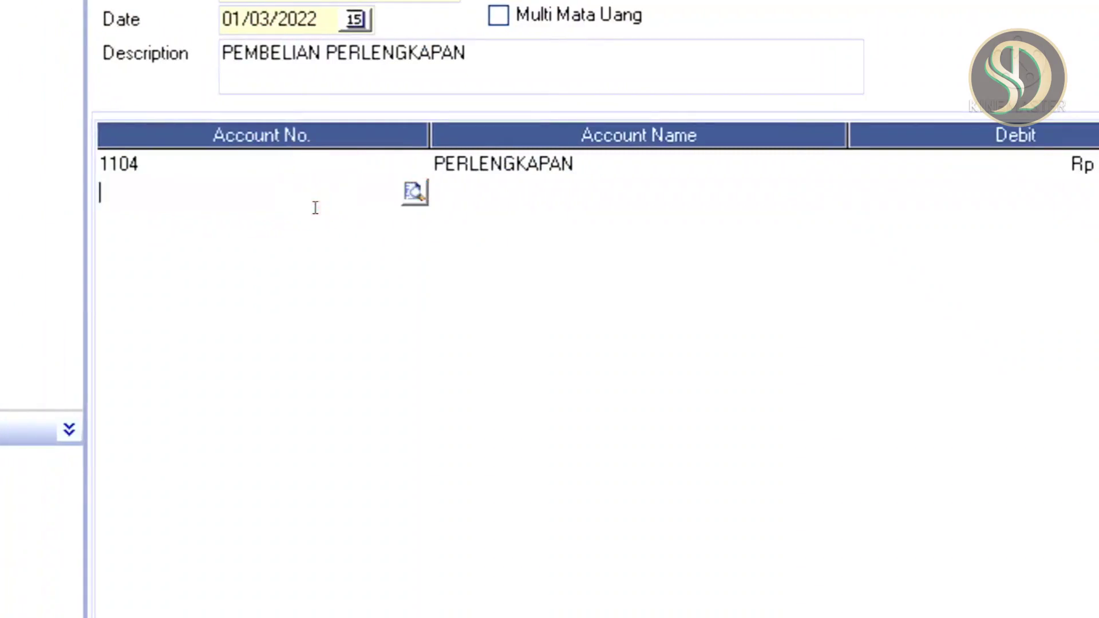
left_click(414, 193)
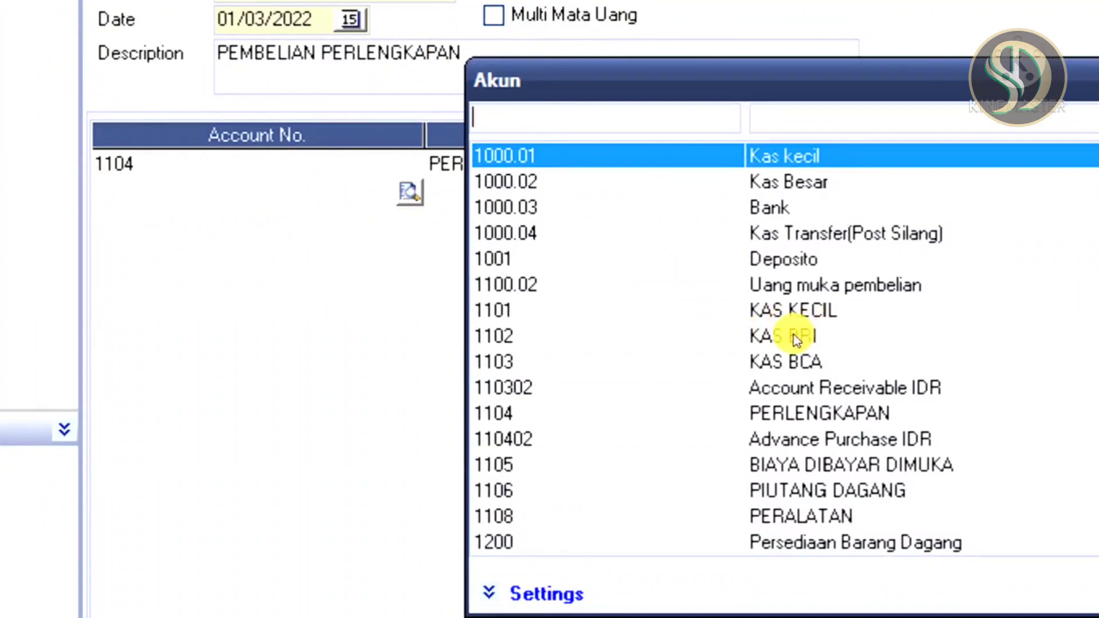
double_click(814, 339)
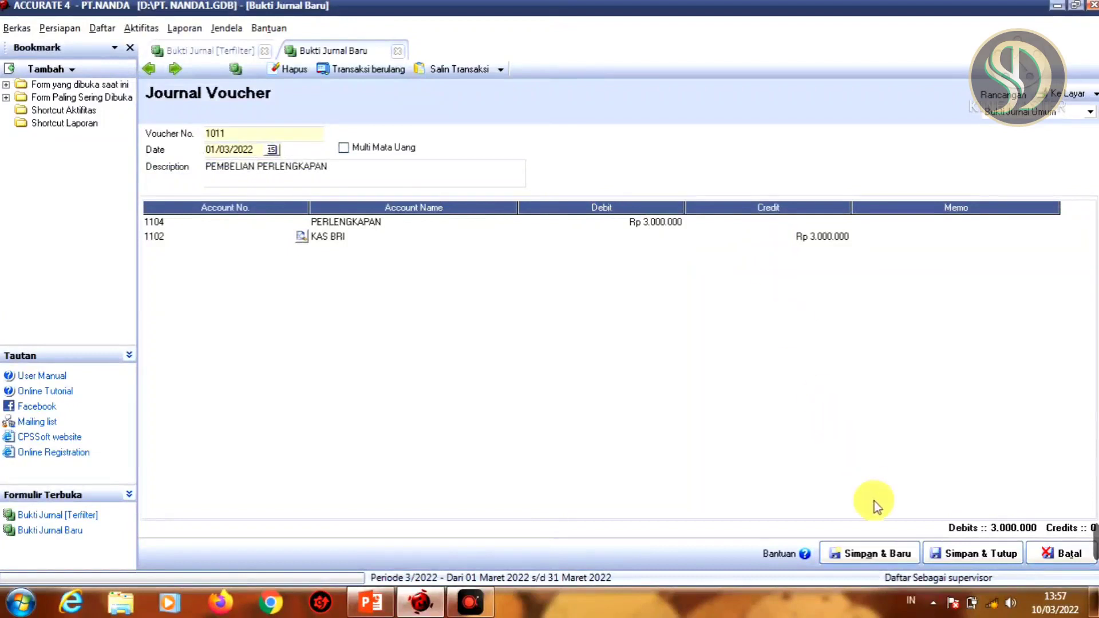
left_click(865, 553)
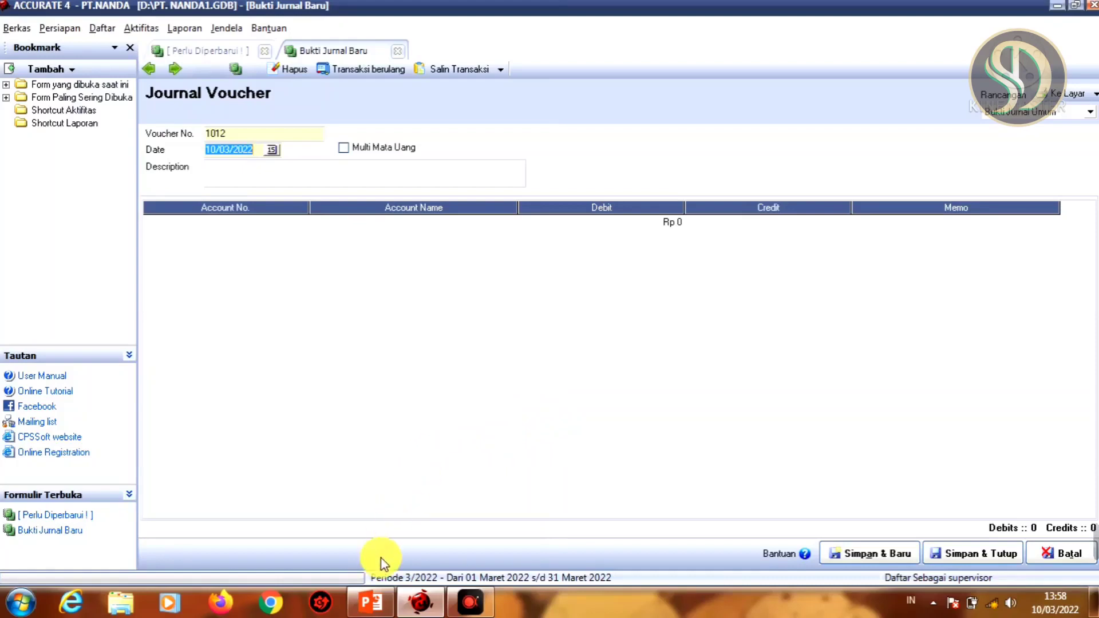
Check the transaction list in PowerPoint, then in ACCURATE date the voucher 02/03/2022 with the description PEMEBLIAN PERALATAN.
left_click(378, 602)
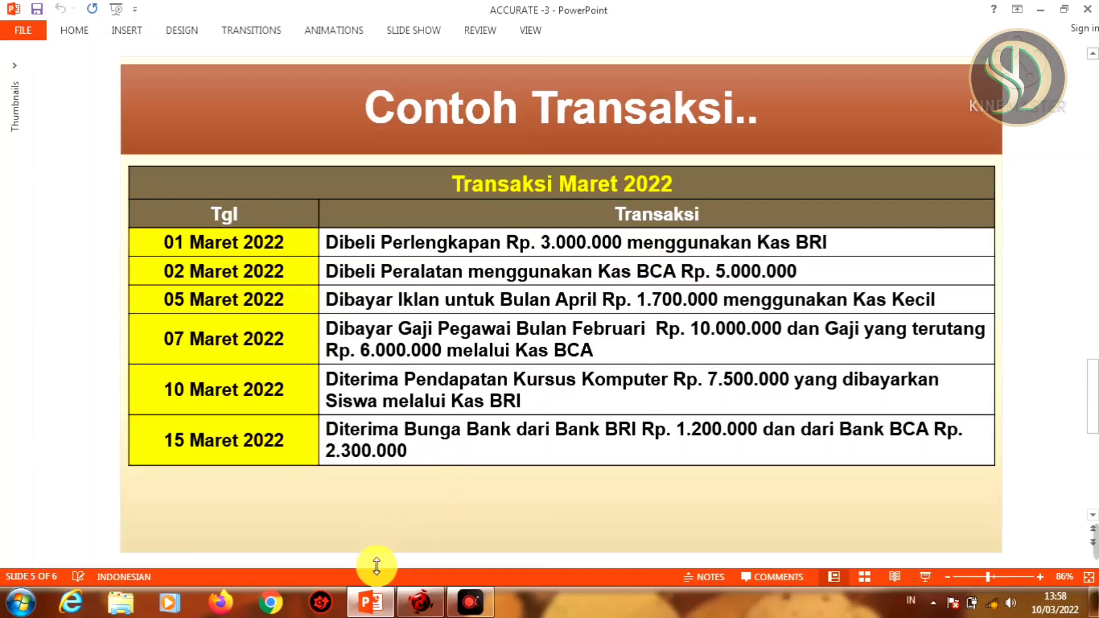
left_click(428, 606)
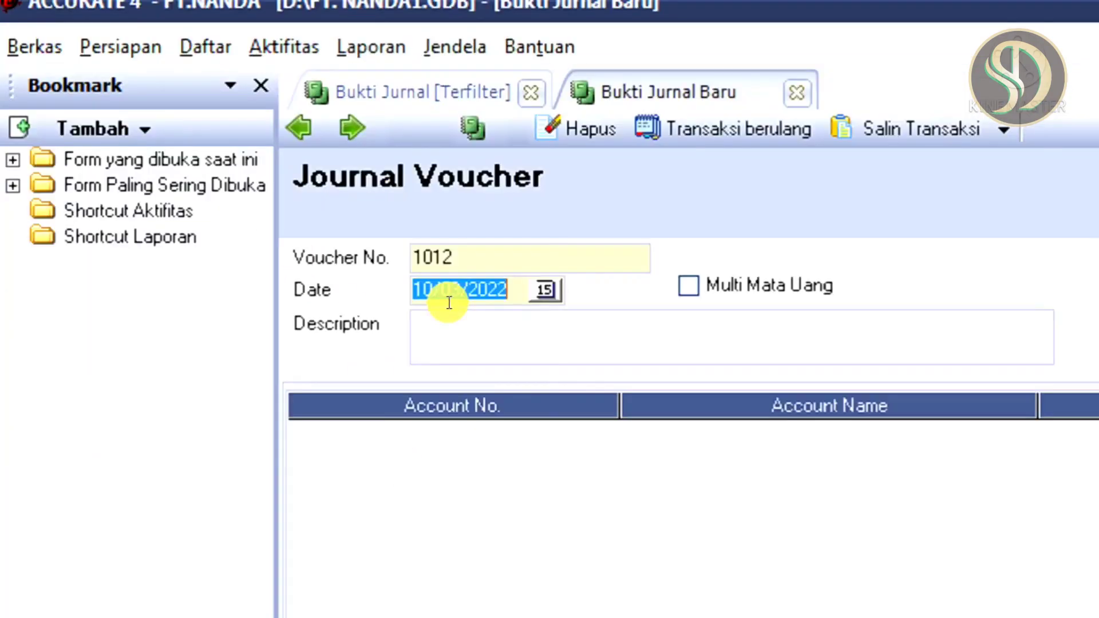
type("02")
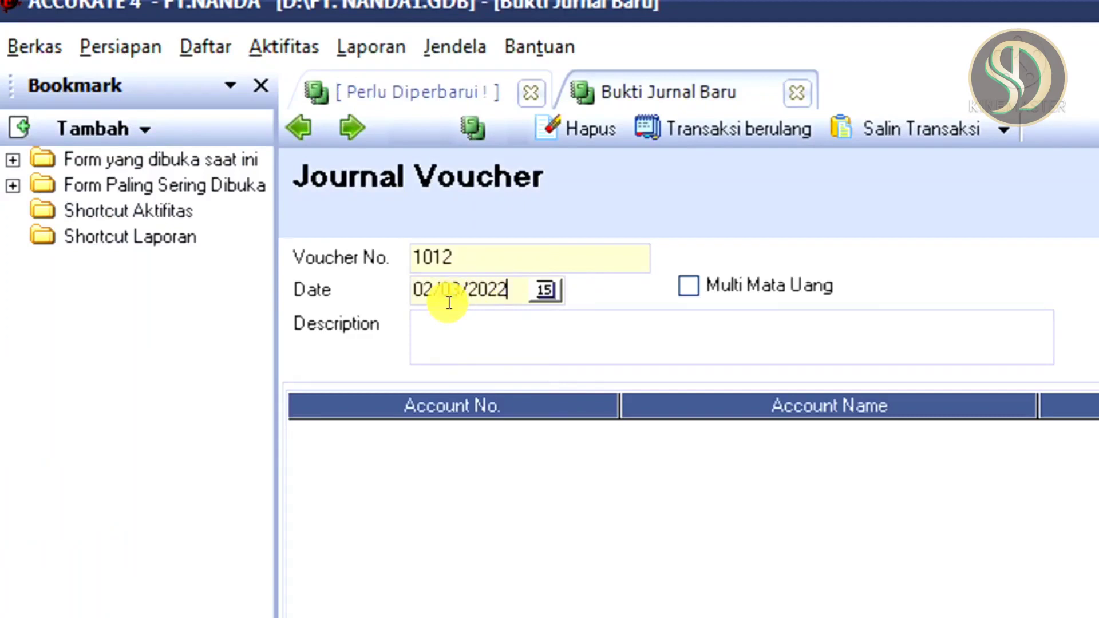
left_click(451, 324)
left_click(451, 324)
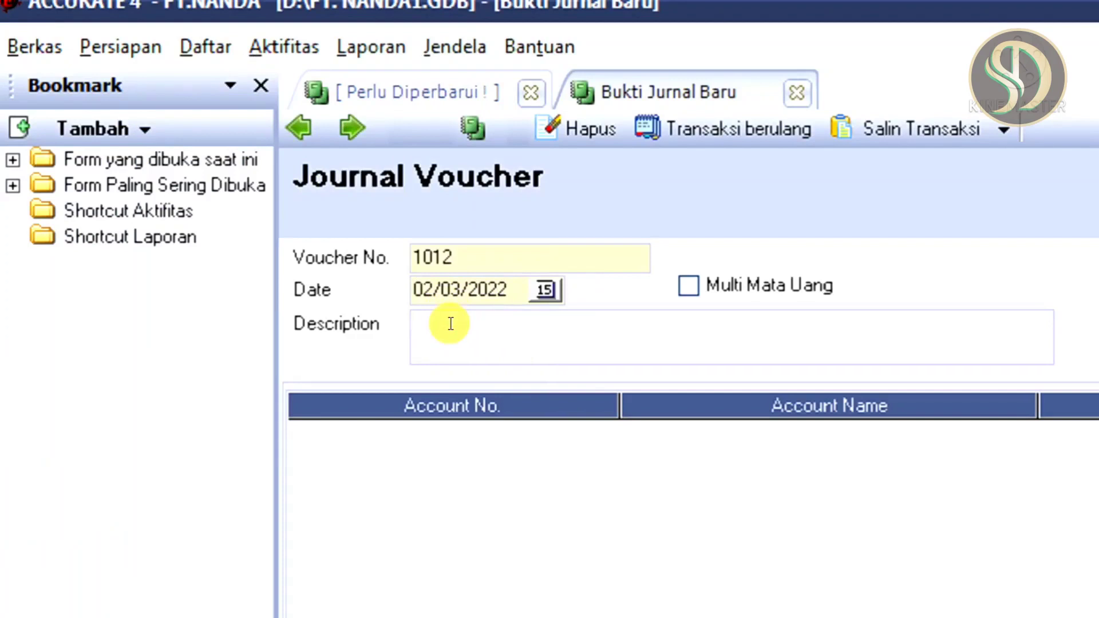
type("PEMEB")
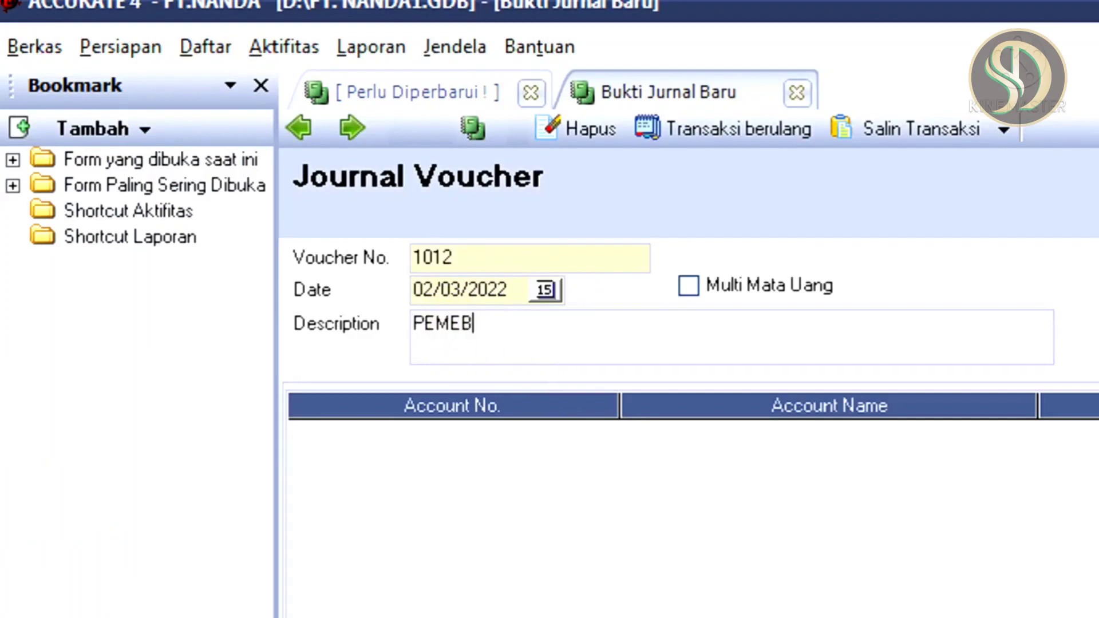
type("LIAN PER")
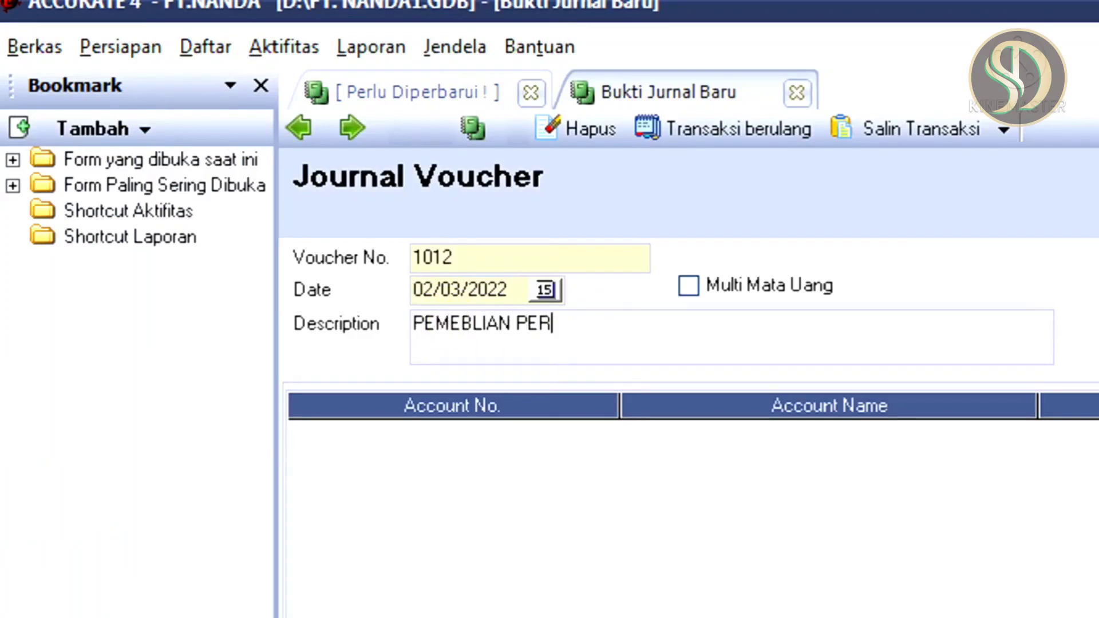
type("ALATAB")
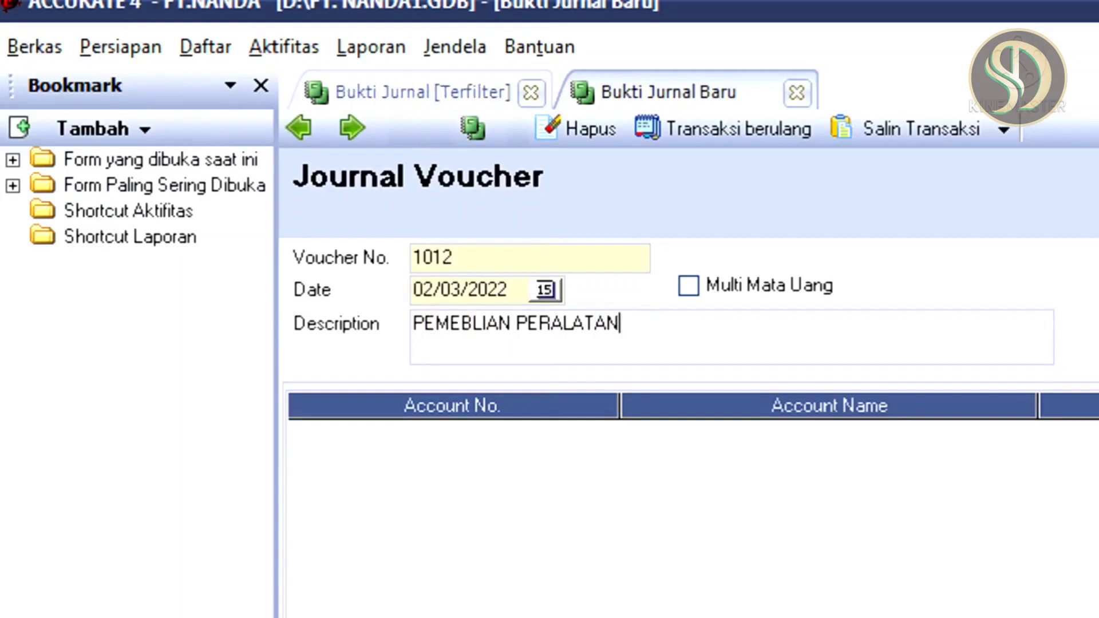
Add the PERALATAN account as the first journal line with a debit of Rp 5.000.000.
left_click(459, 426)
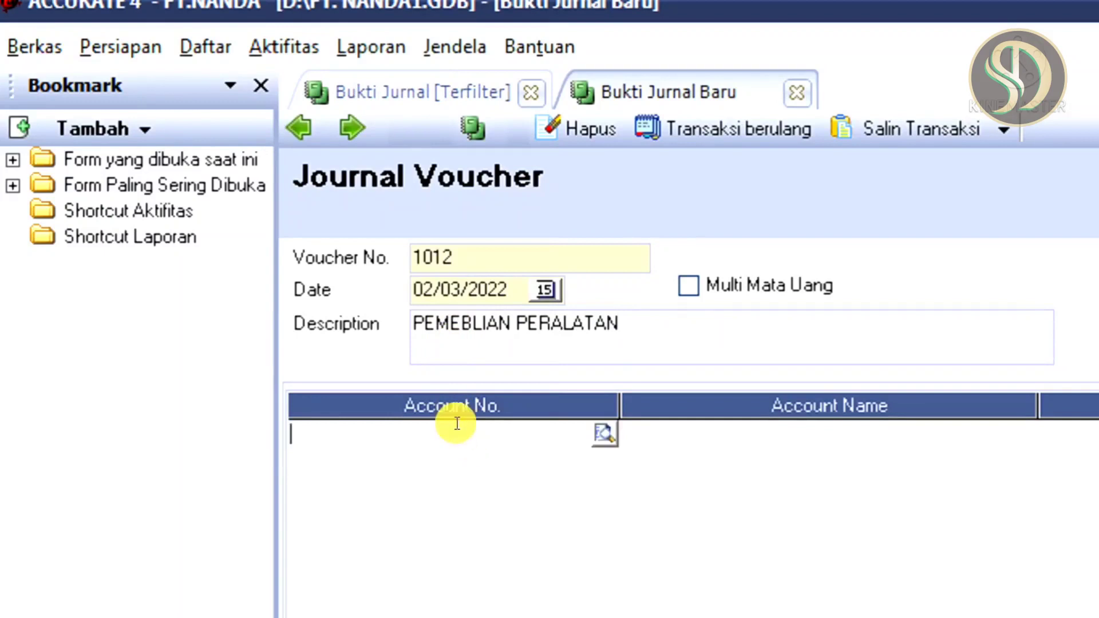
left_click(604, 434)
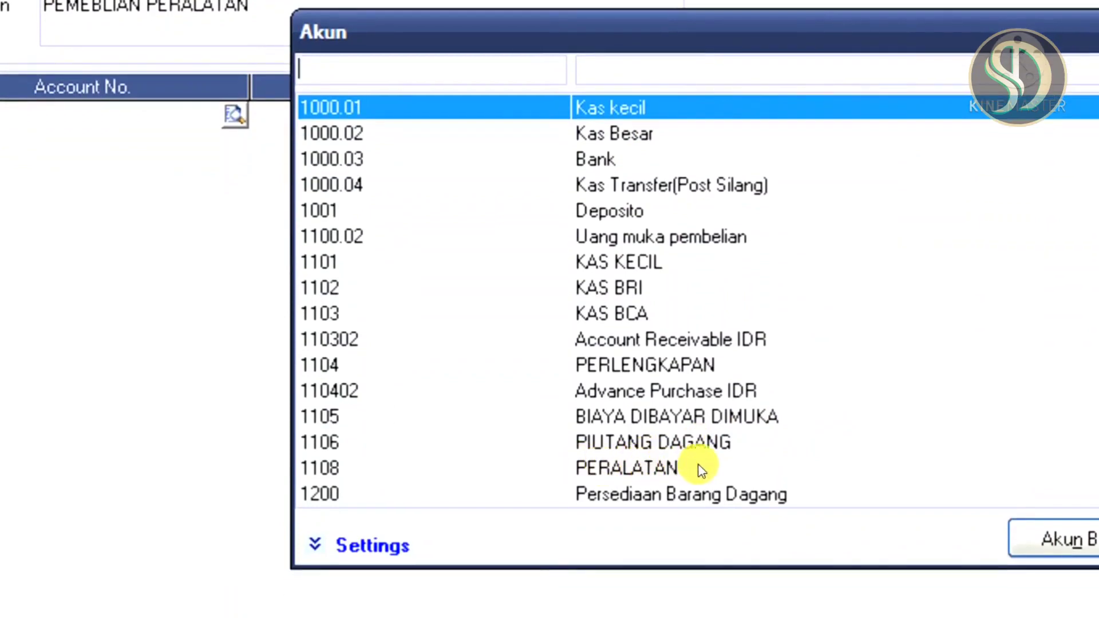
double_click(639, 466)
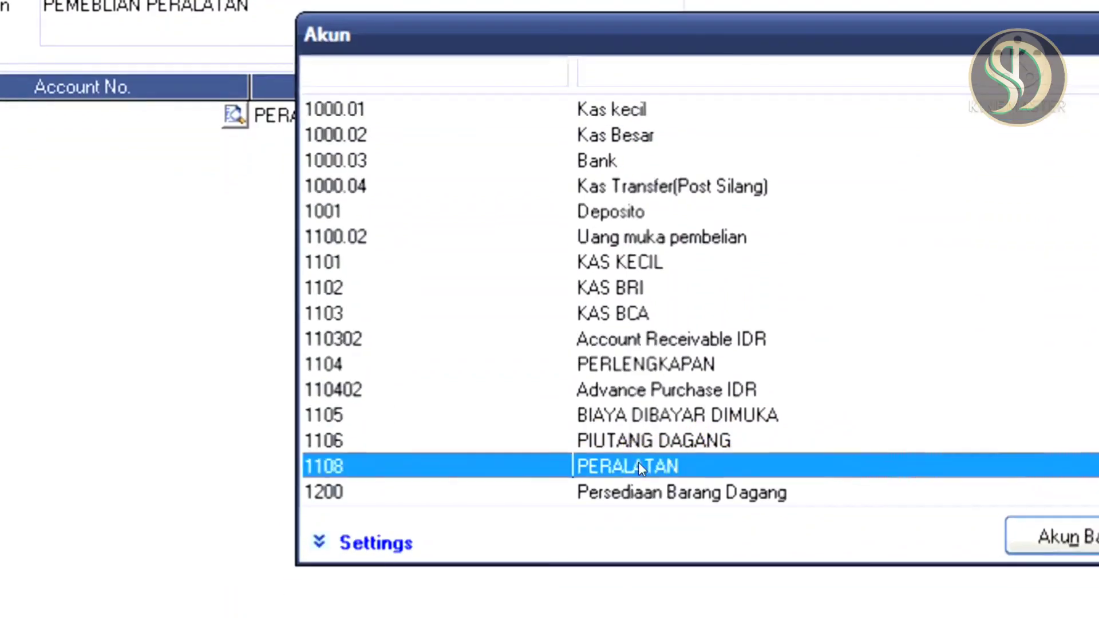
double_click(639, 466)
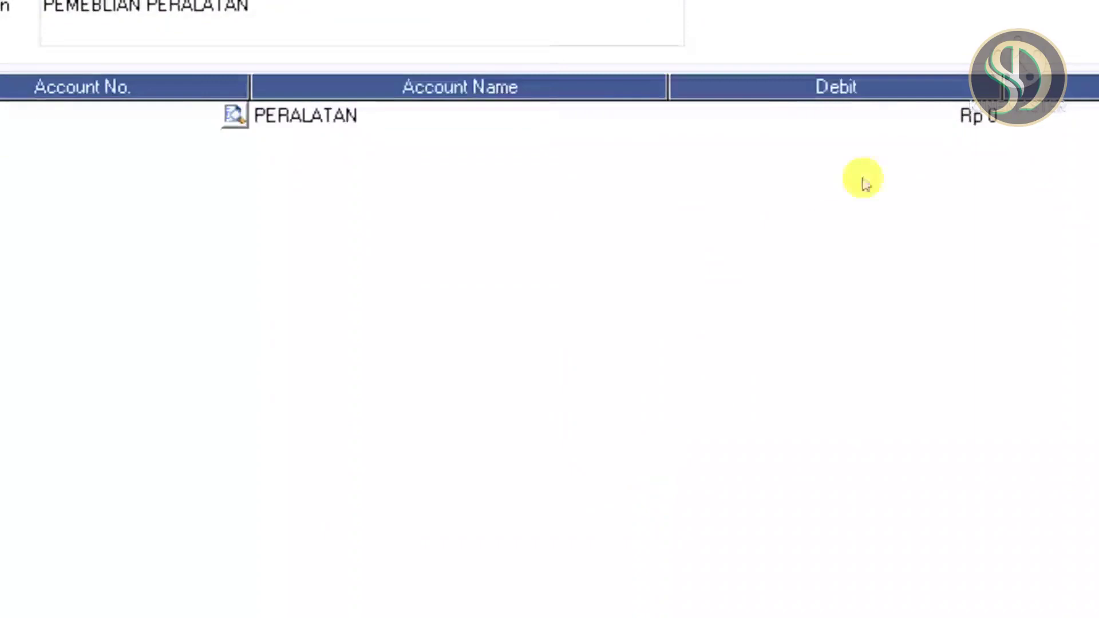
left_click(880, 120)
left_click(815, 207)
type("50000")
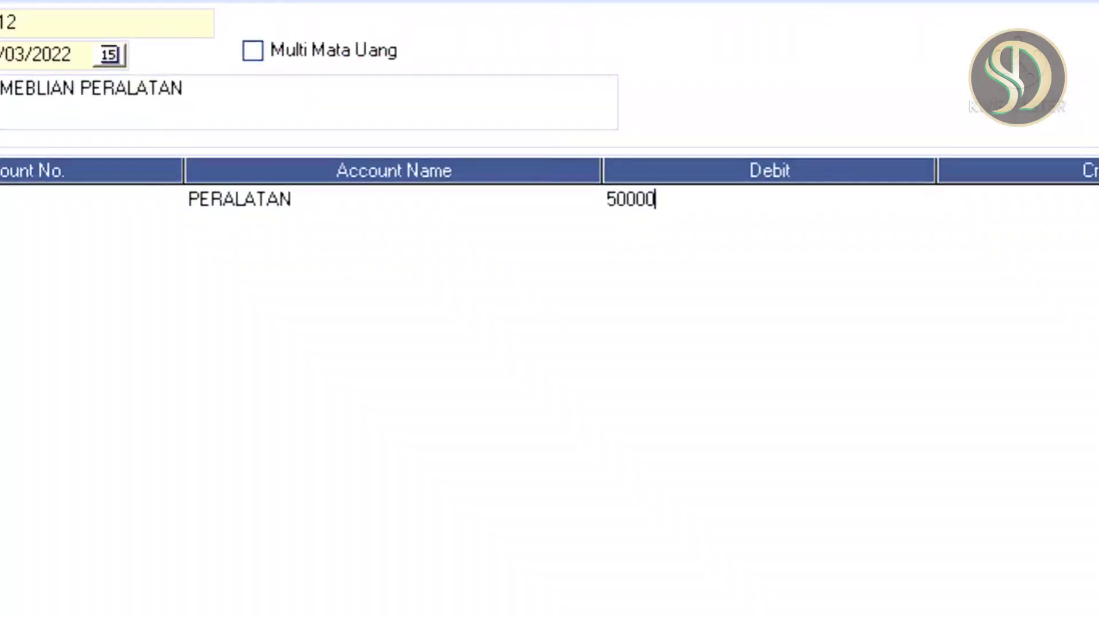
key("Return")
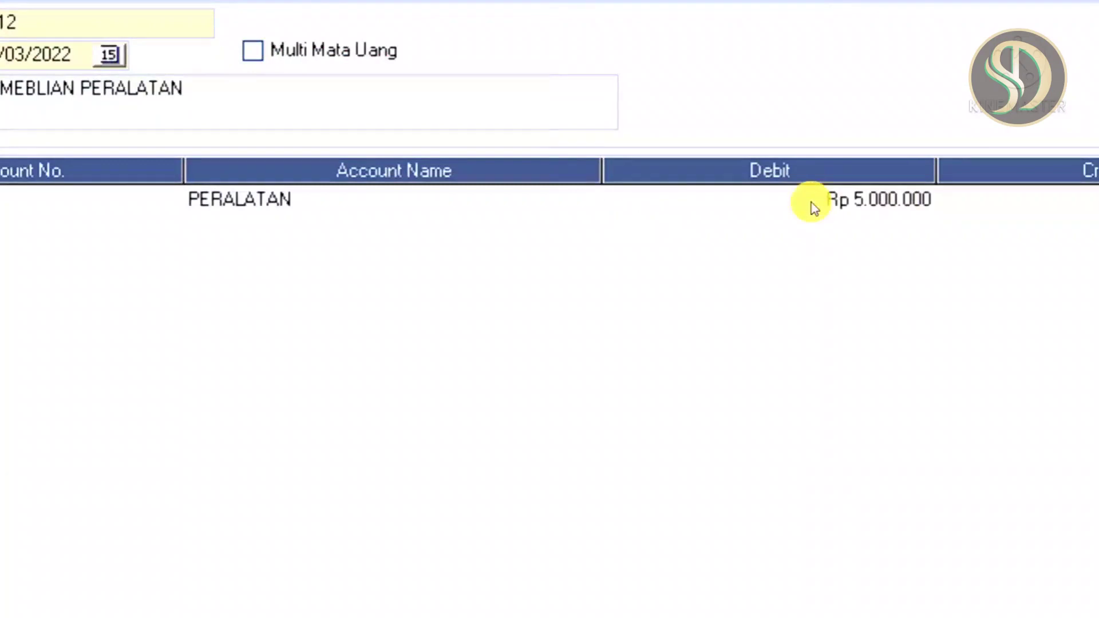
key("Return")
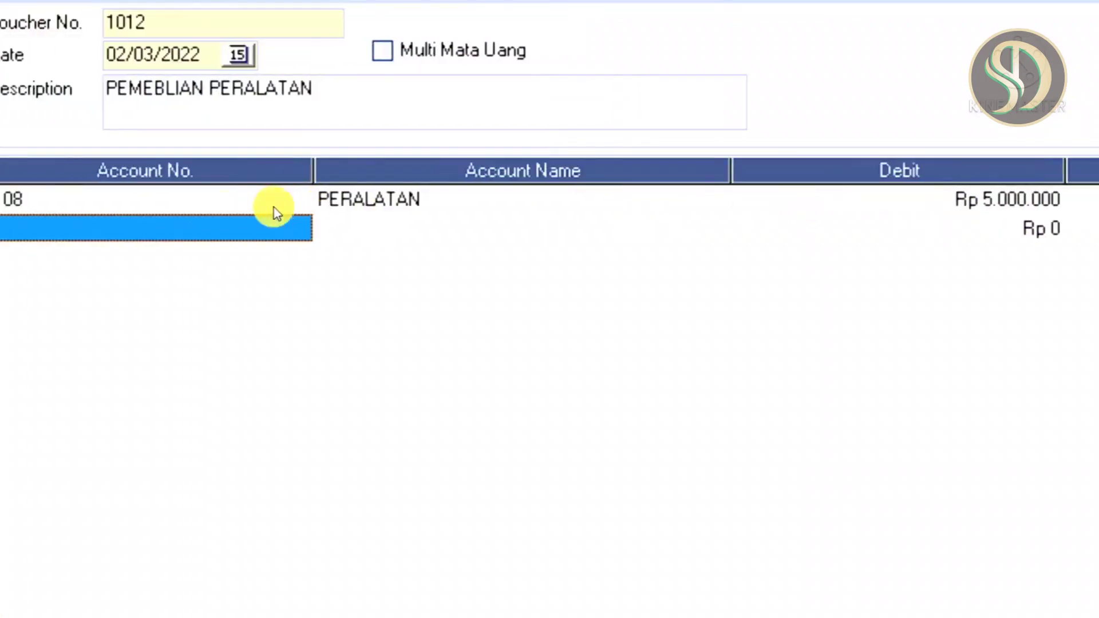
Add the KAS BCA account as the balancing credit line, then save the equipment voucher and start another.
left_click(83, 231)
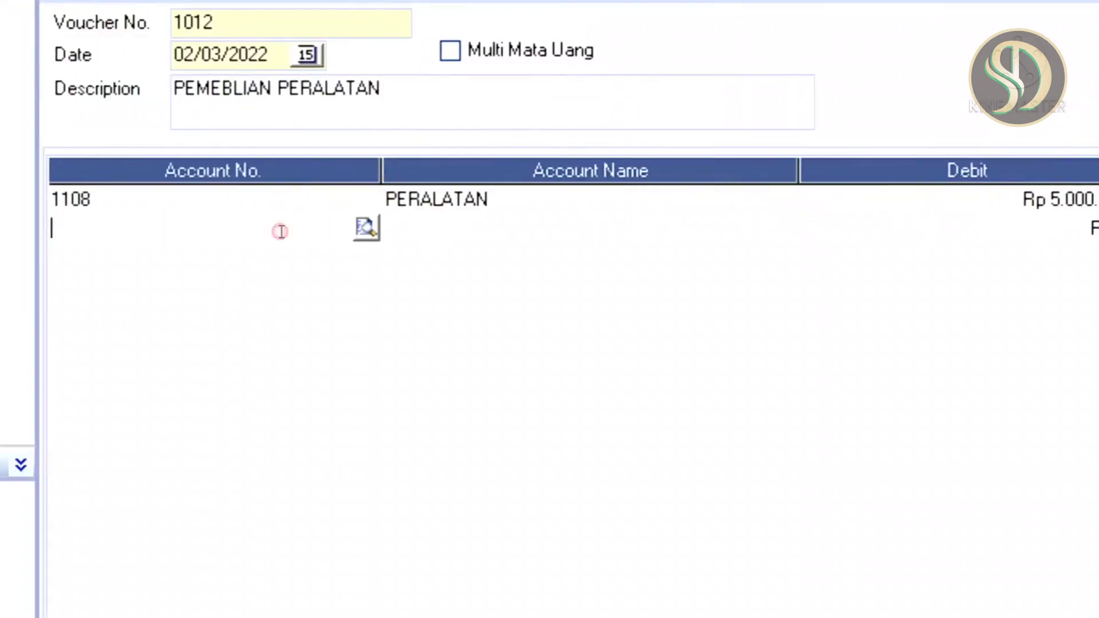
left_click(366, 229)
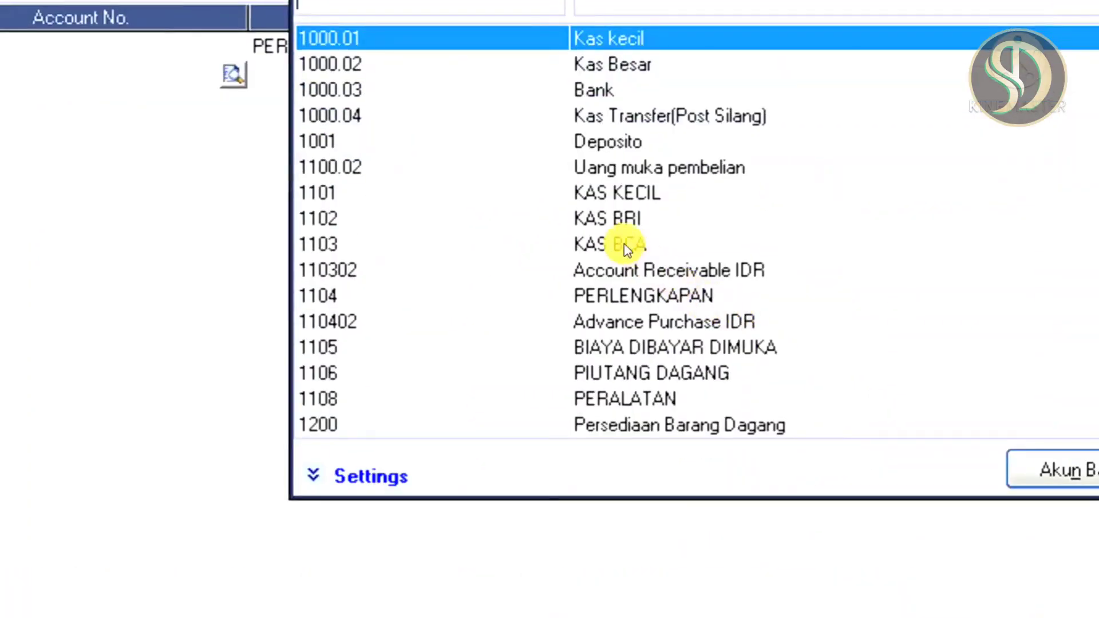
left_click(627, 250)
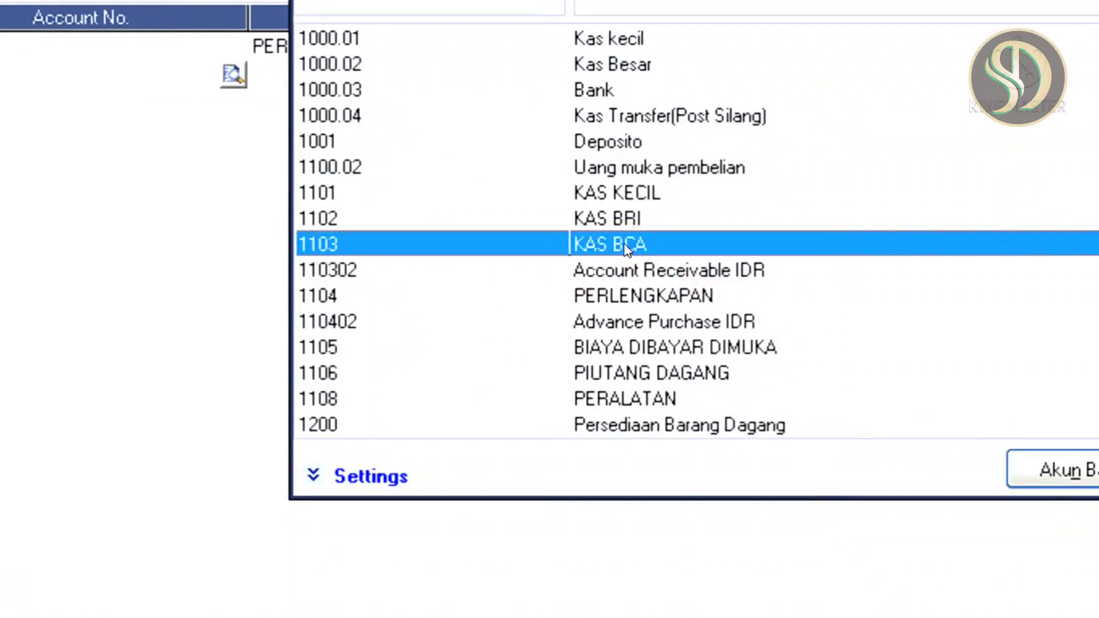
double_click(627, 246)
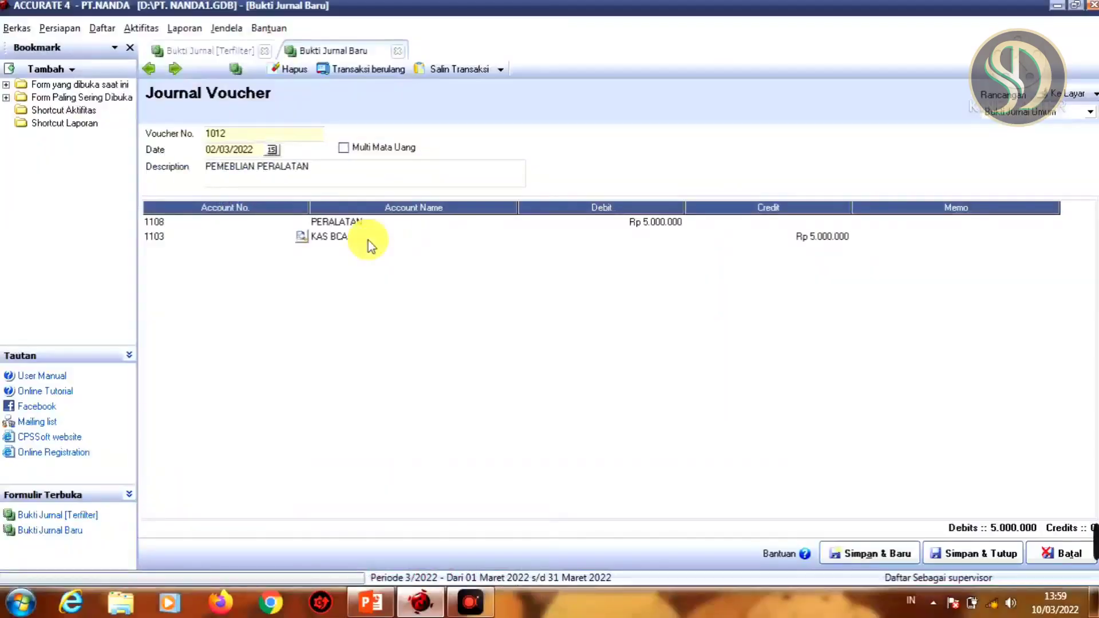
left_click(871, 549)
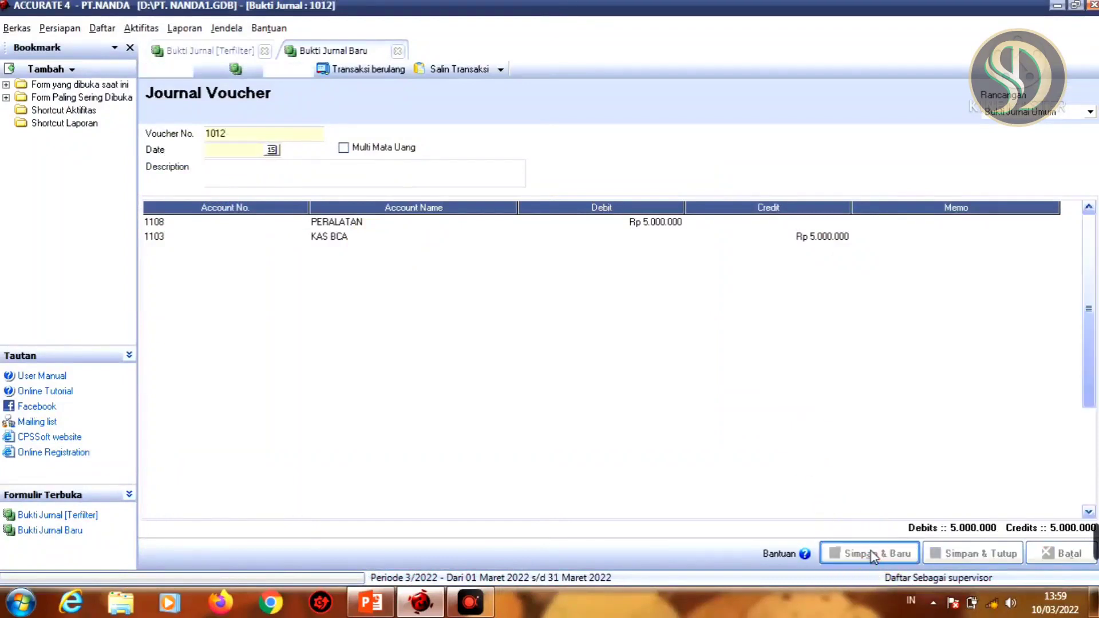
Check the transaction list in PowerPoint, then in ACCURATE date the voucher 05/03/2022 with the description PEMBAYARAN IKLAN APRIL.
left_click(373, 604)
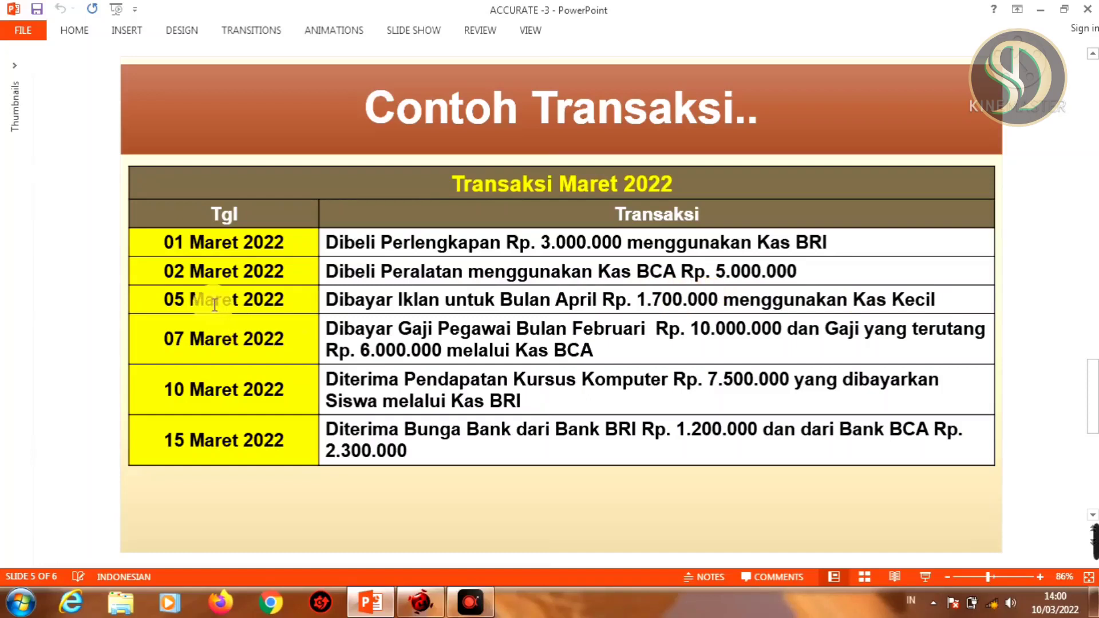
left_click(424, 604)
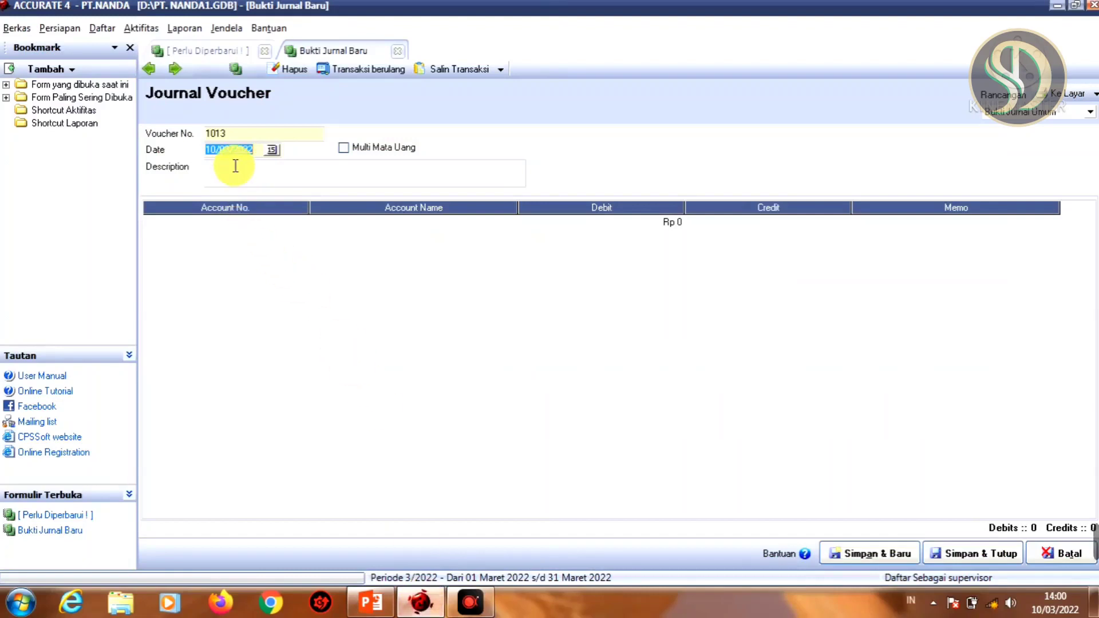
type("0")
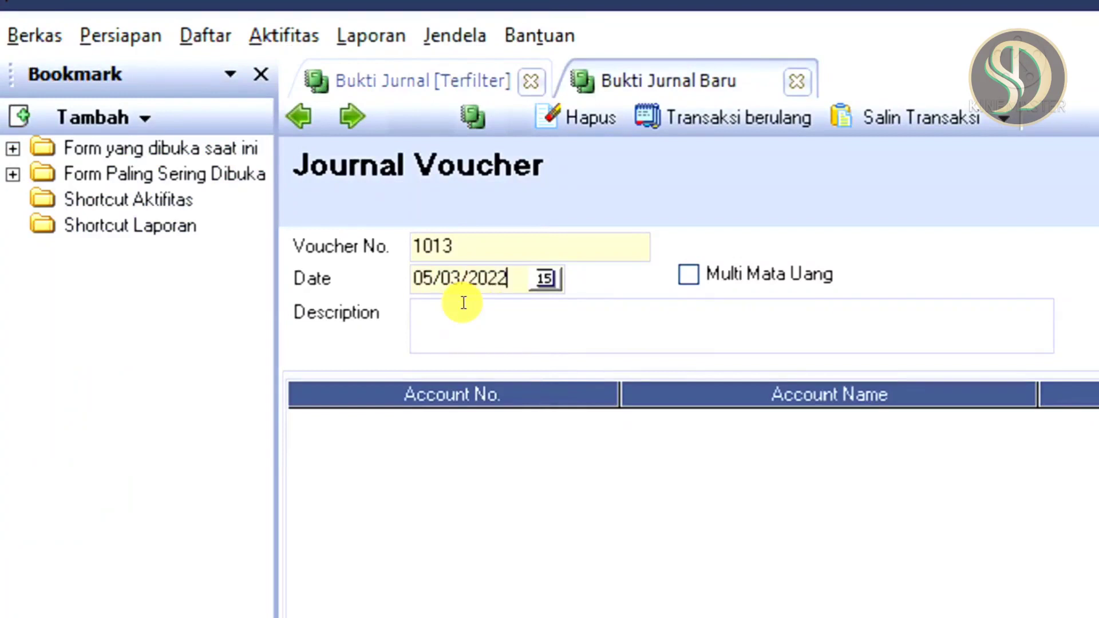
left_click(467, 319)
type("PEMBAYARAN IKLAN APRIL")
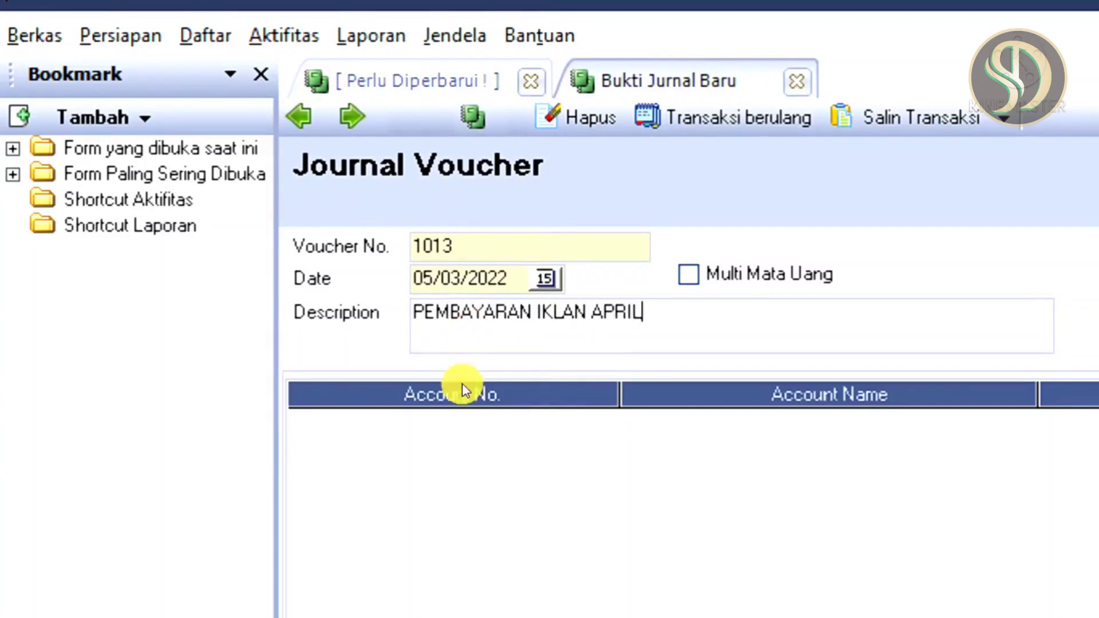
From the first journal line's account list, start a new account and set its type to Aktiva Lancar lainnya.
left_click(476, 428)
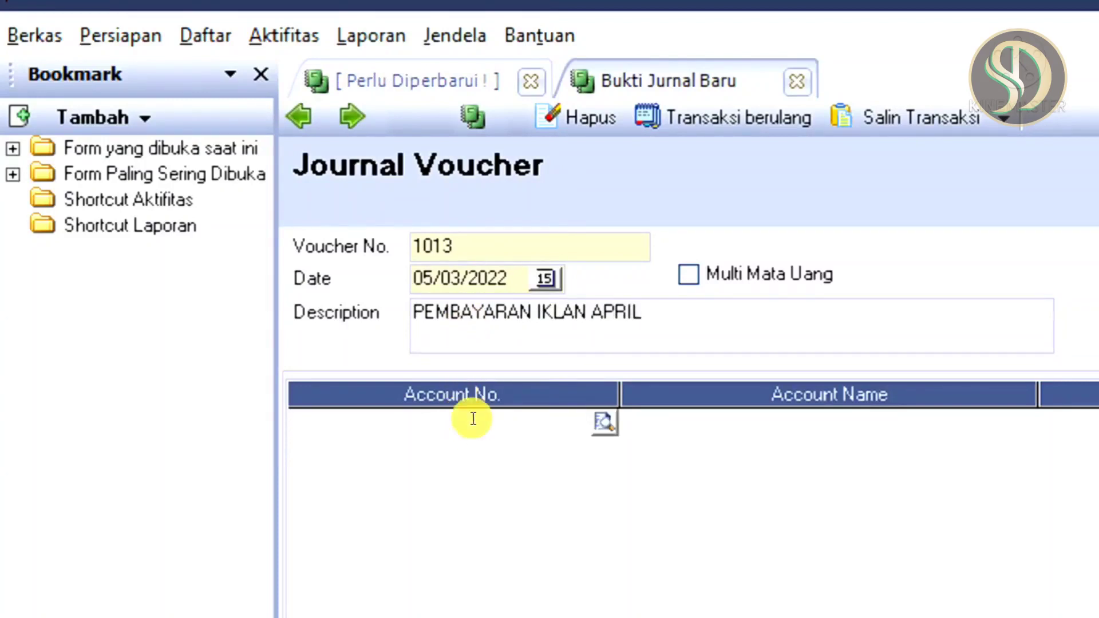
left_click(608, 423)
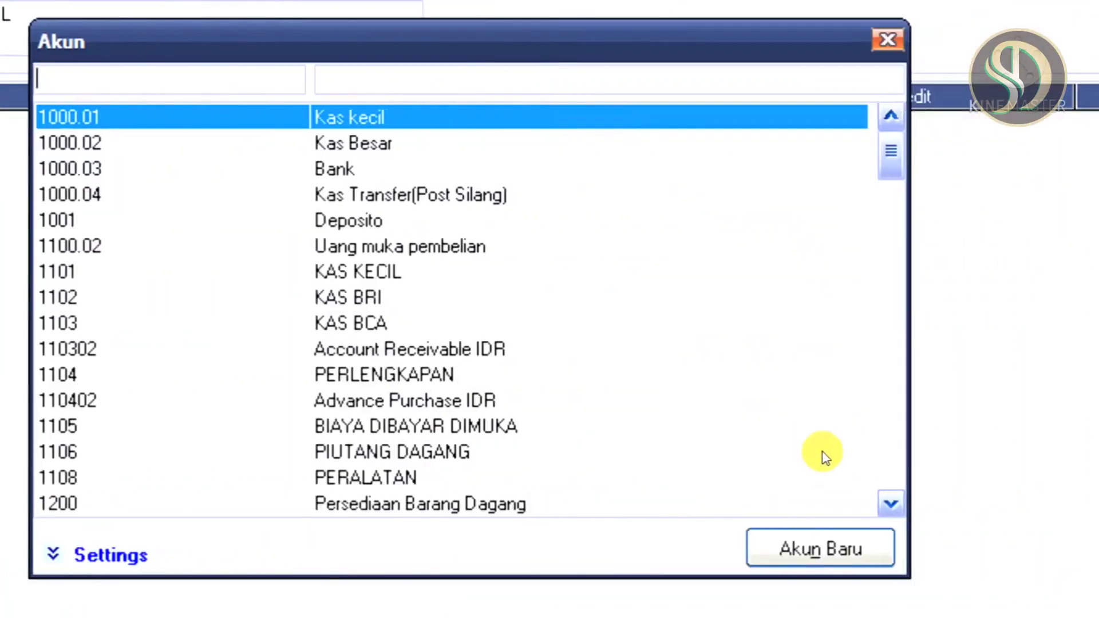
left_click(892, 506)
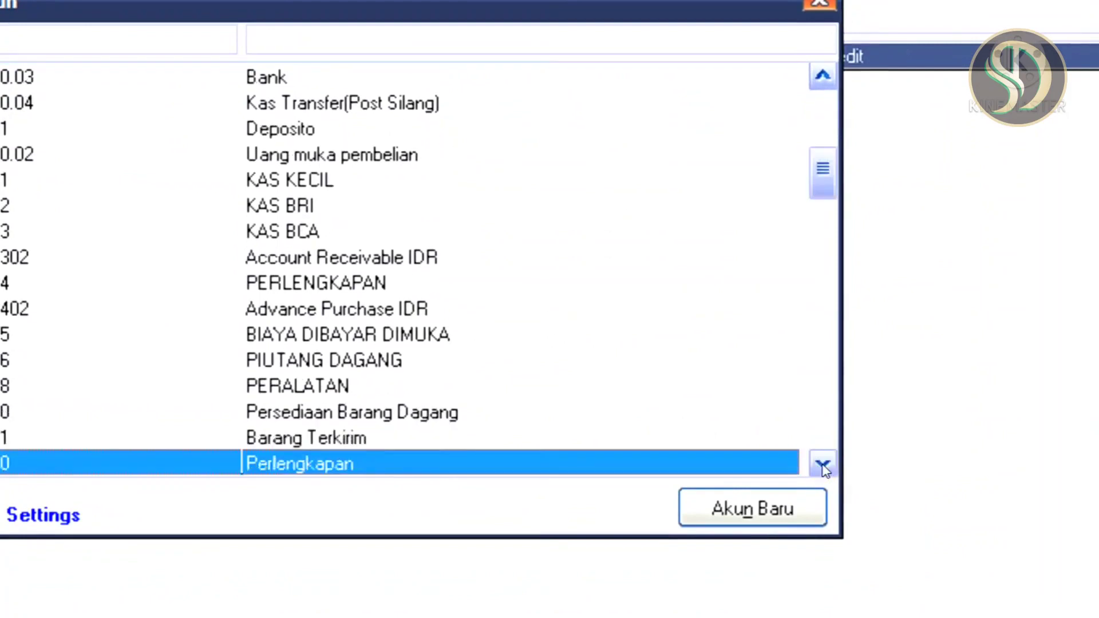
left_click_drag(823, 468, 823, 468)
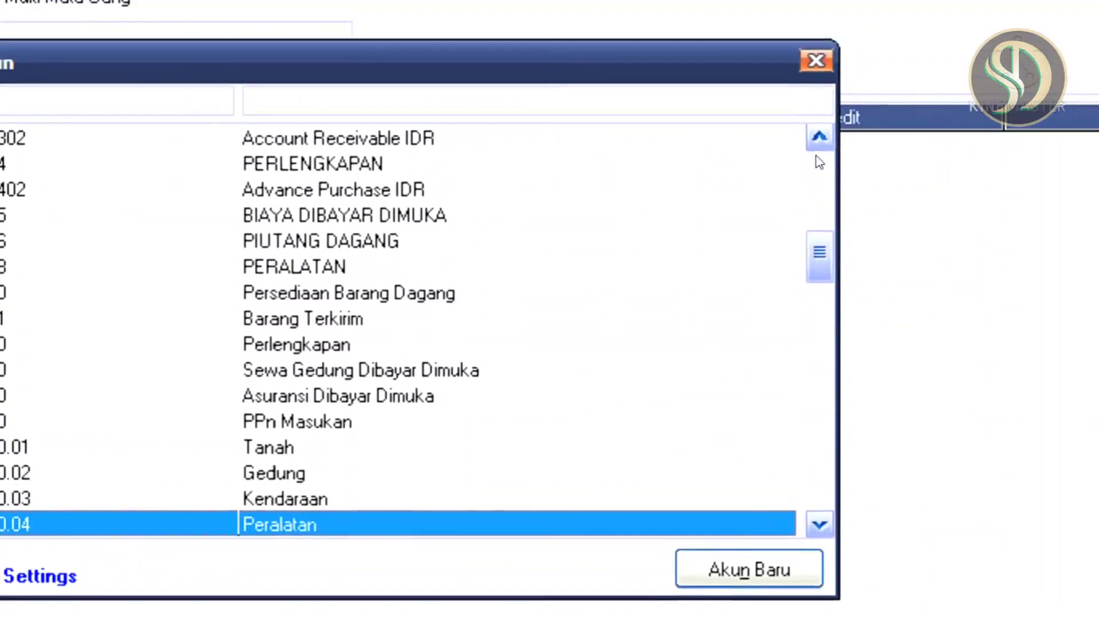
left_click(819, 158)
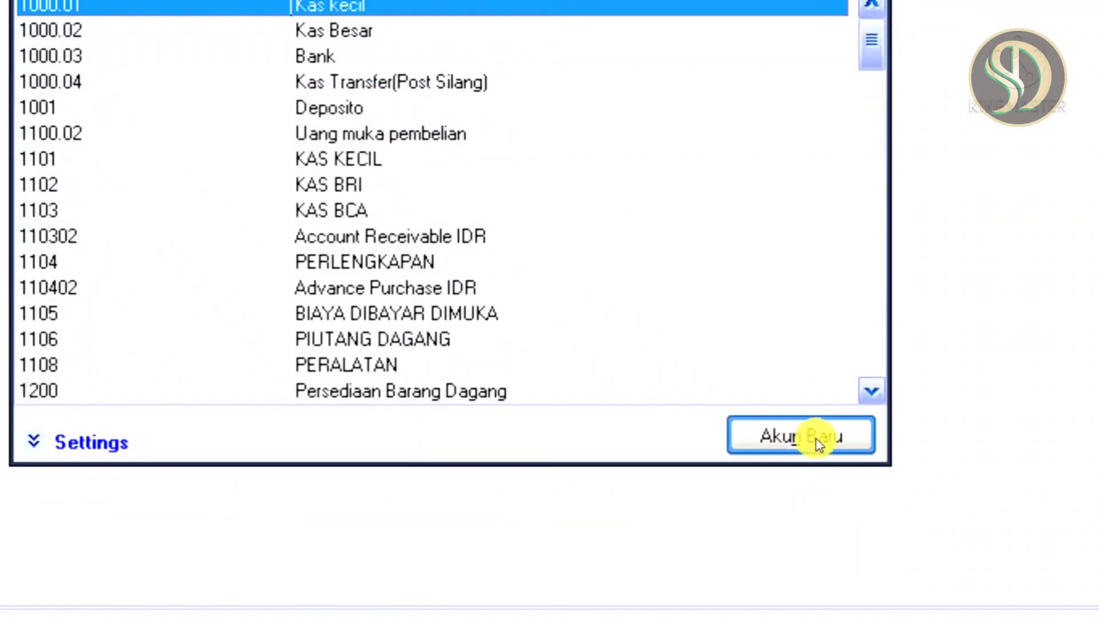
left_click(798, 438)
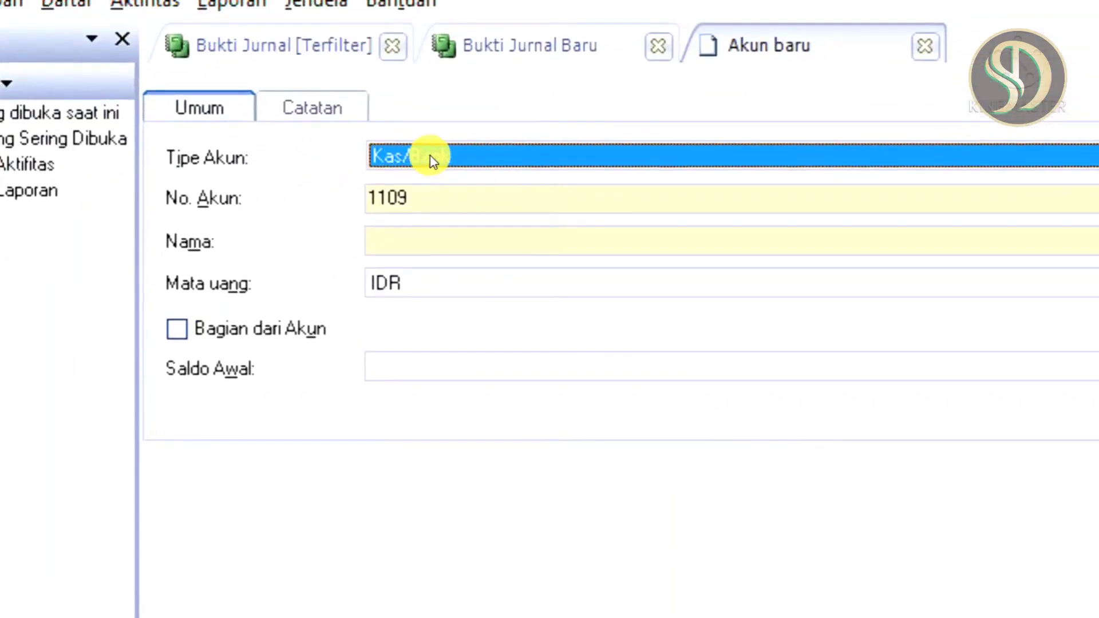
left_click(430, 156)
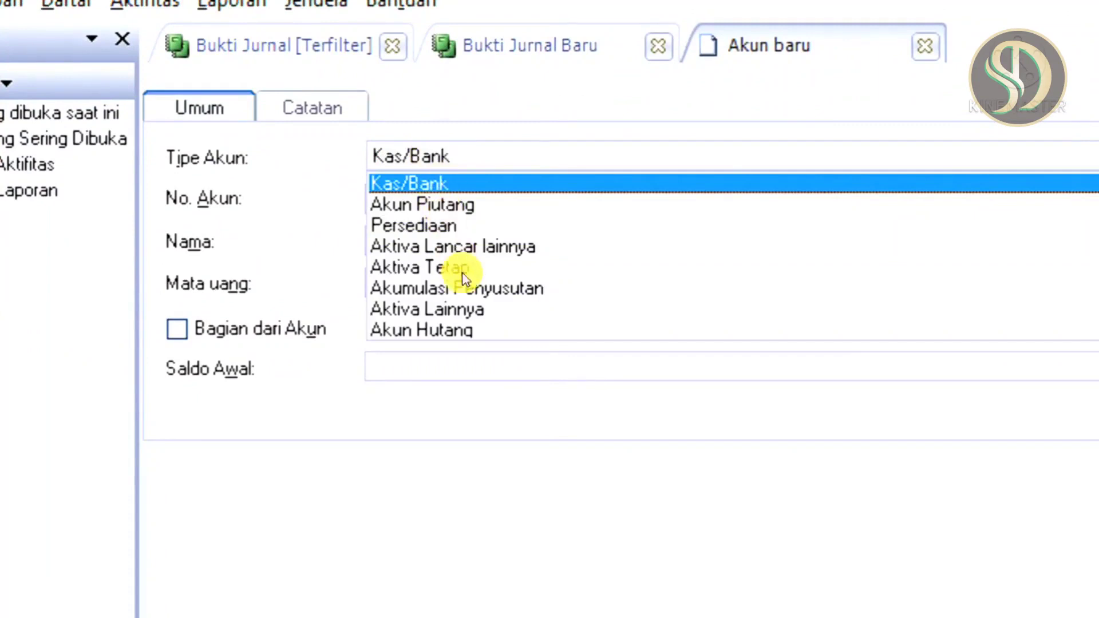
left_click(489, 245)
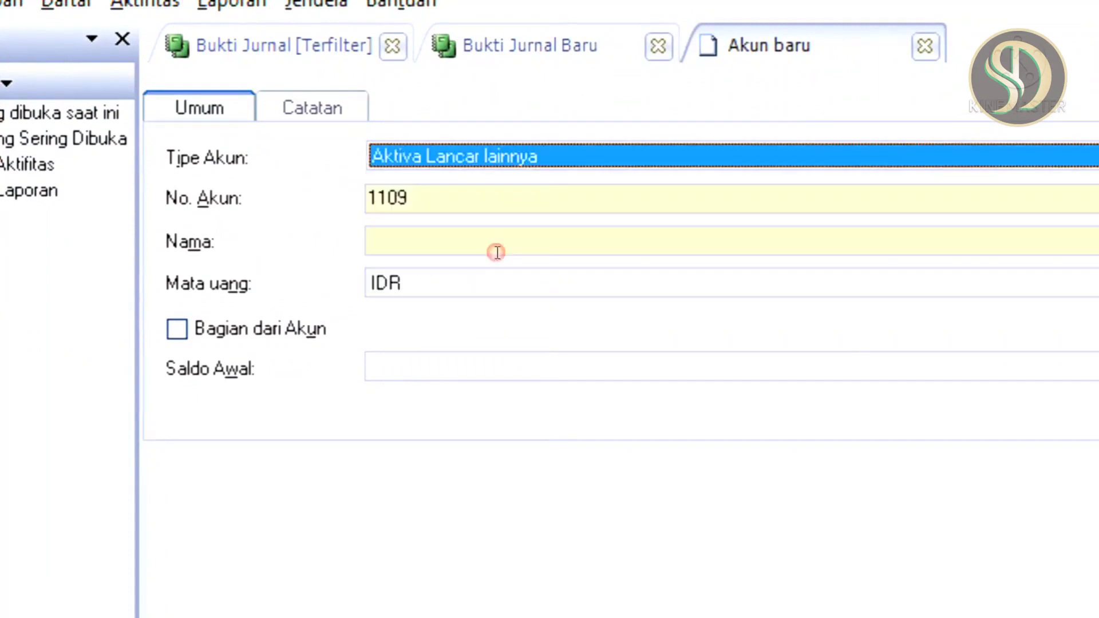
Number the new account 1109, name it IKLAN DIBAYAR DIMUKA, and save it for use in the voucher.
left_click(470, 202)
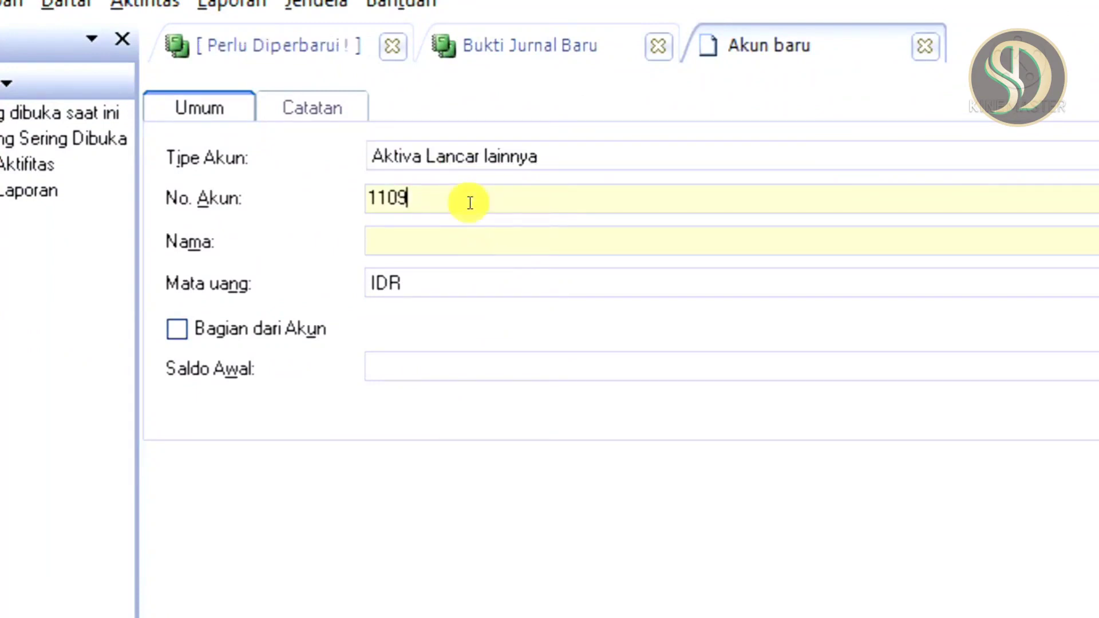
key("BackSpace")
key("BackSpace")
type("09")
left_click(426, 233)
type("IKLAN DIBAYAR D")
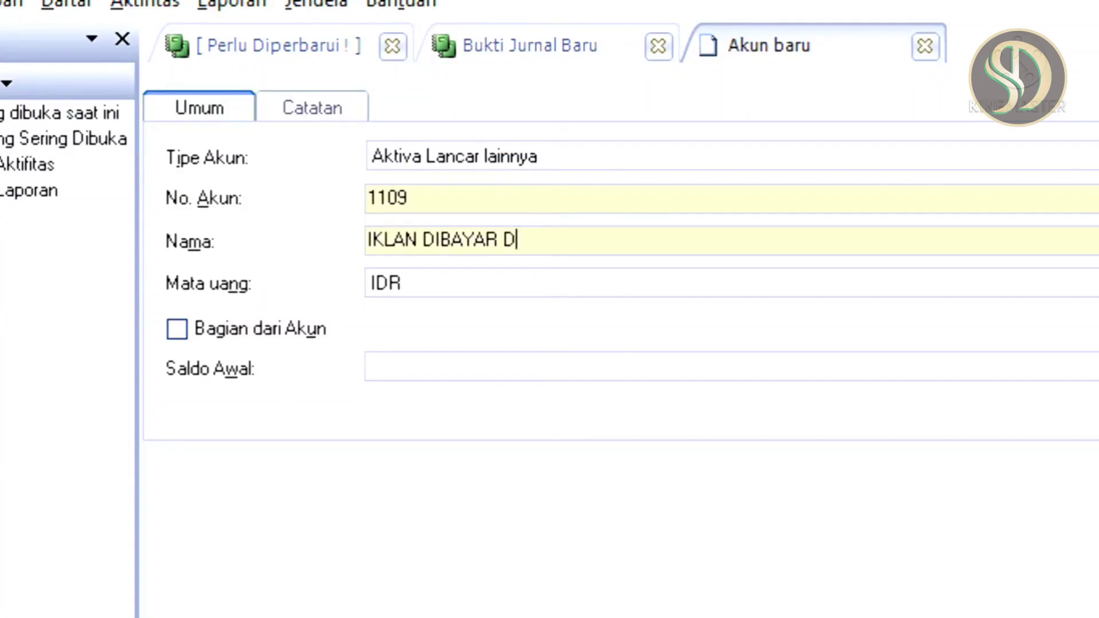
type("IMUKA")
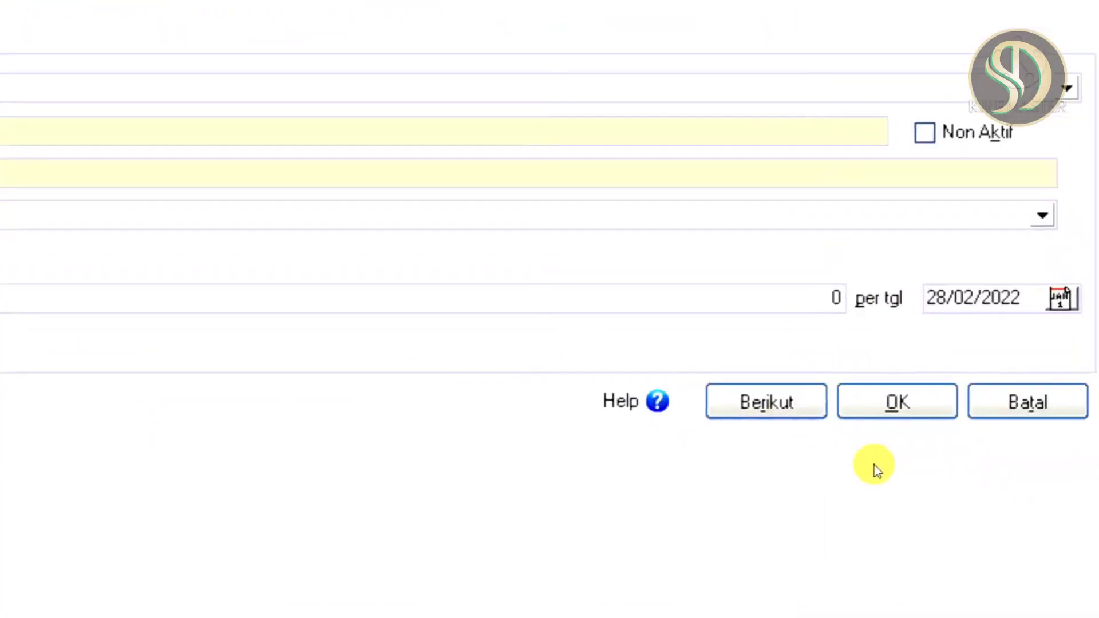
left_click(870, 399)
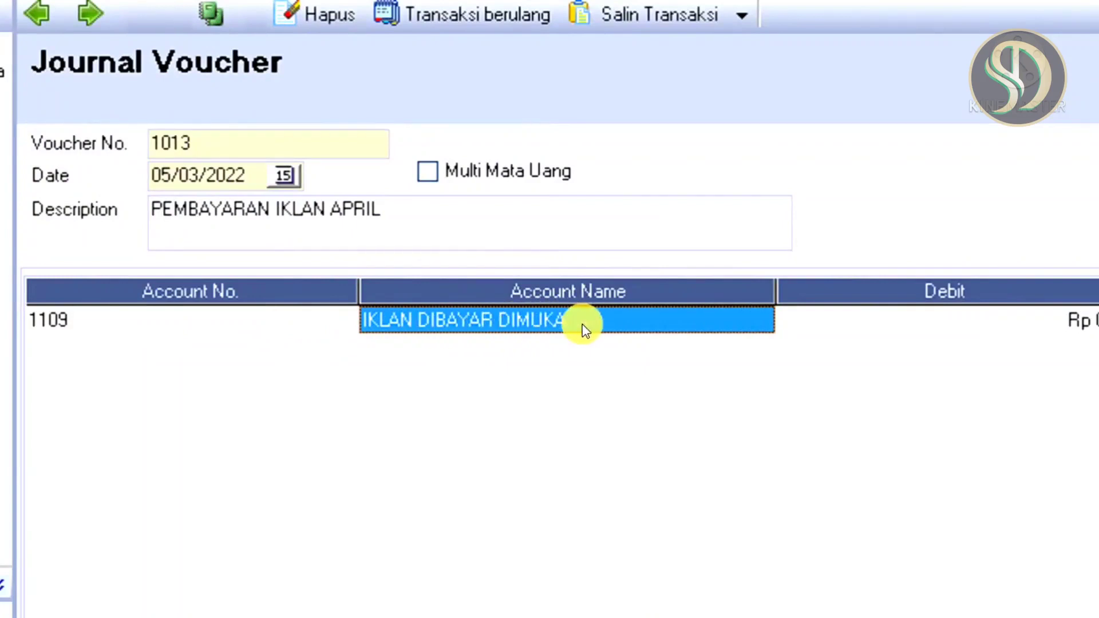
Enter a debit of Rp 1.700.000 on the IKLAN DIBAYAR DIMUKA line.
left_click(916, 324)
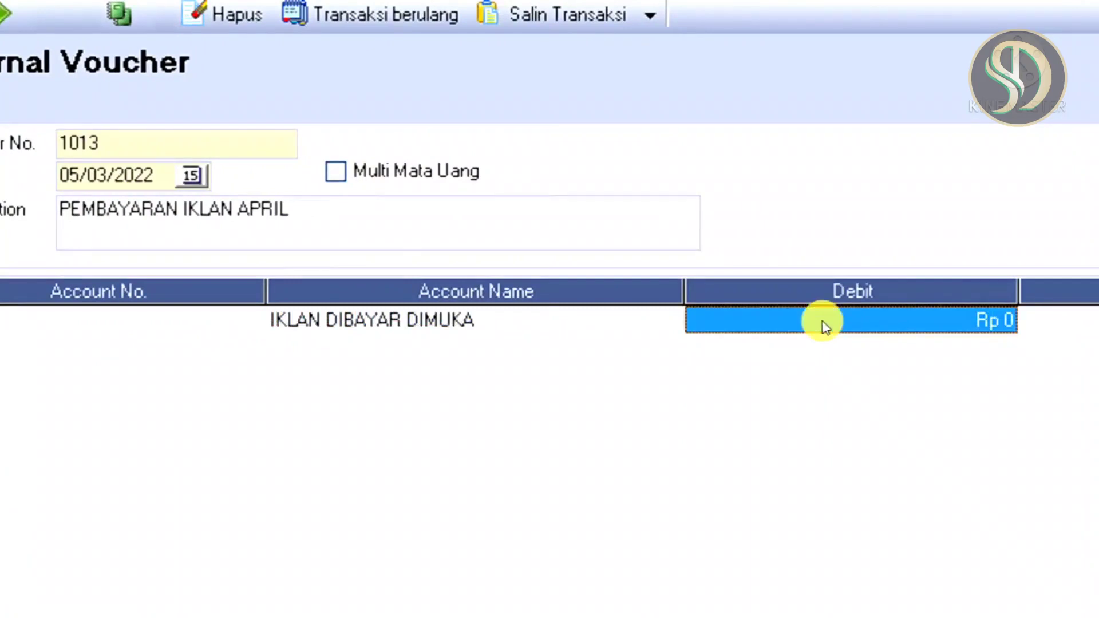
type("1.")
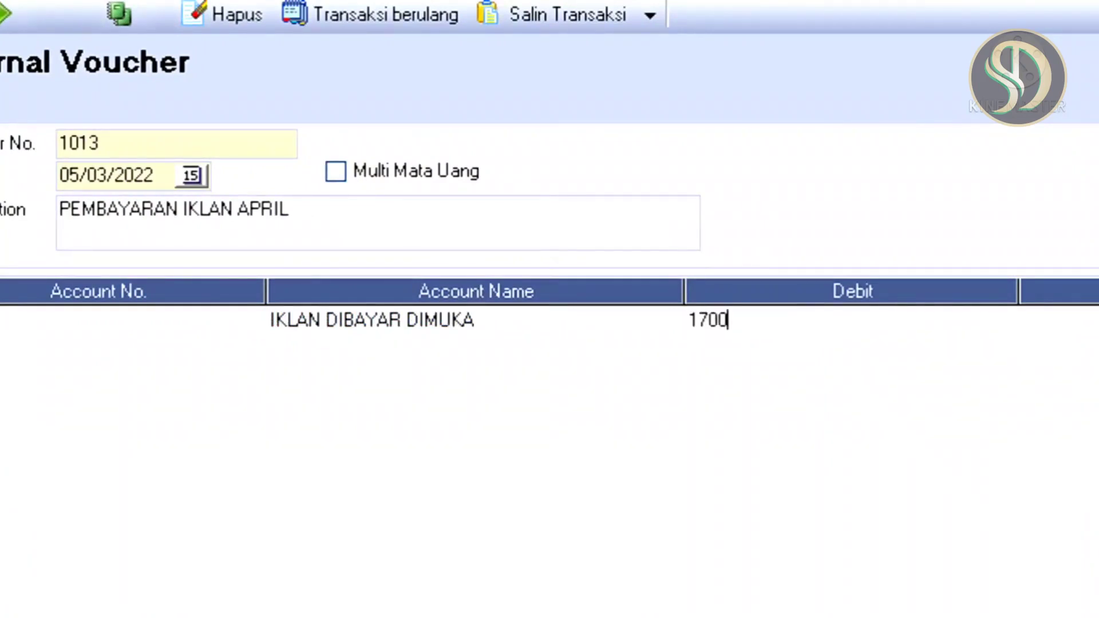
type("700.000")
key("Return")
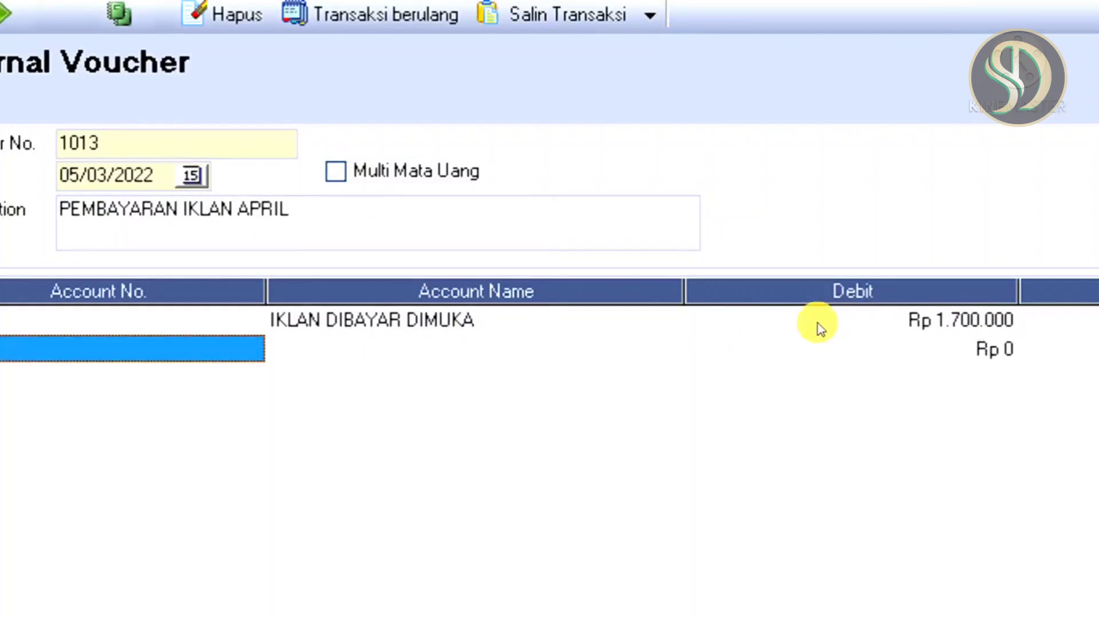
Add the KAS KECIL account as the balancing credit line, then save the advertising voucher and start another.
left_click(101, 348)
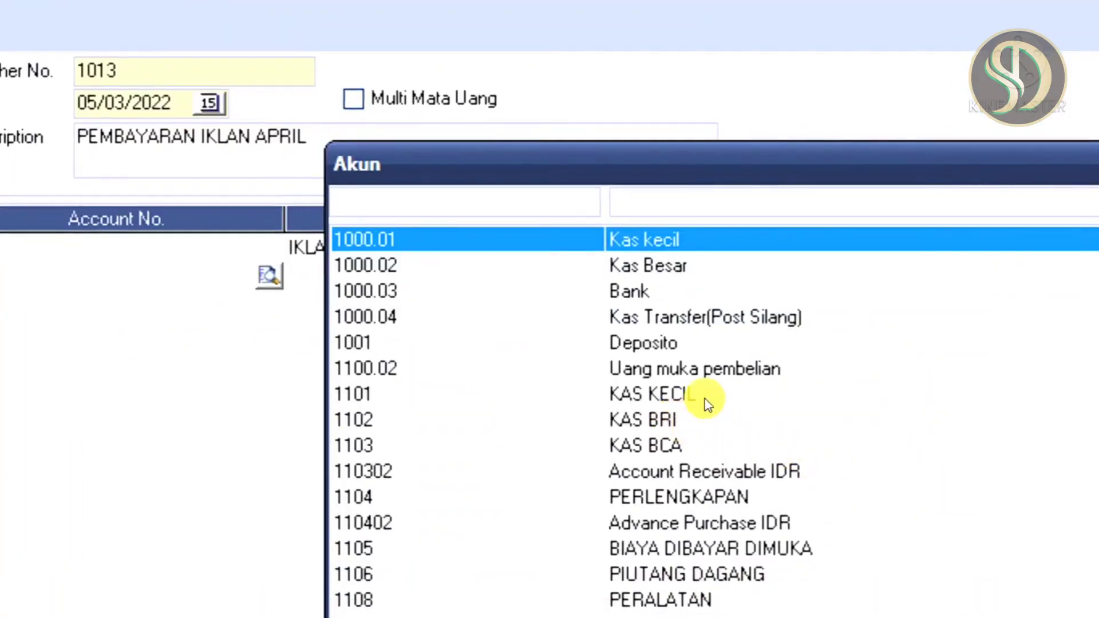
double_click(684, 395)
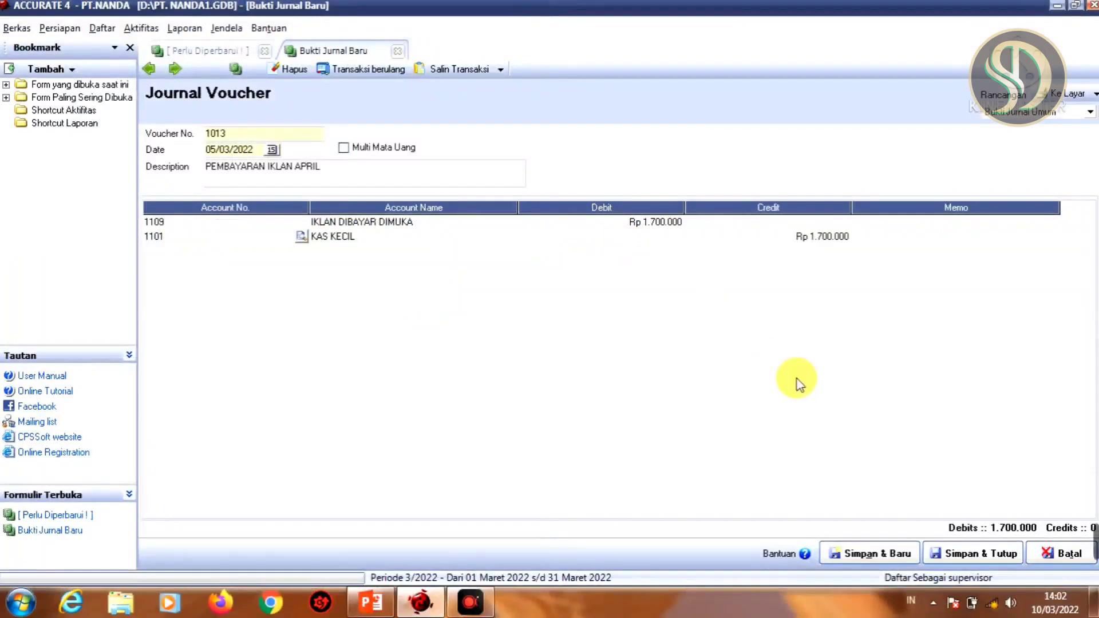
left_click(877, 558)
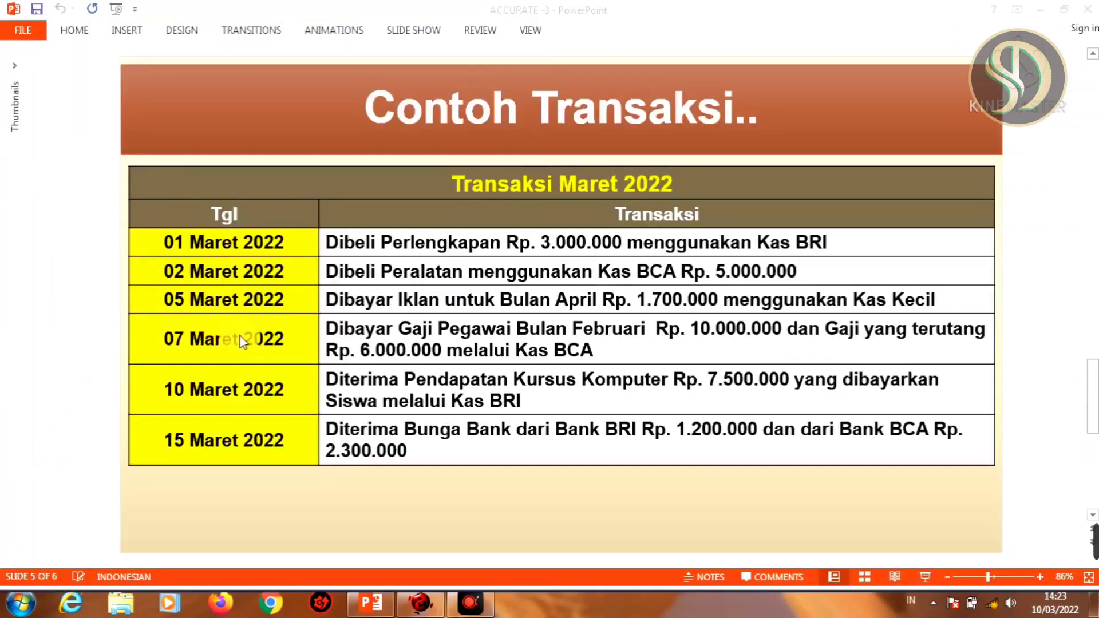
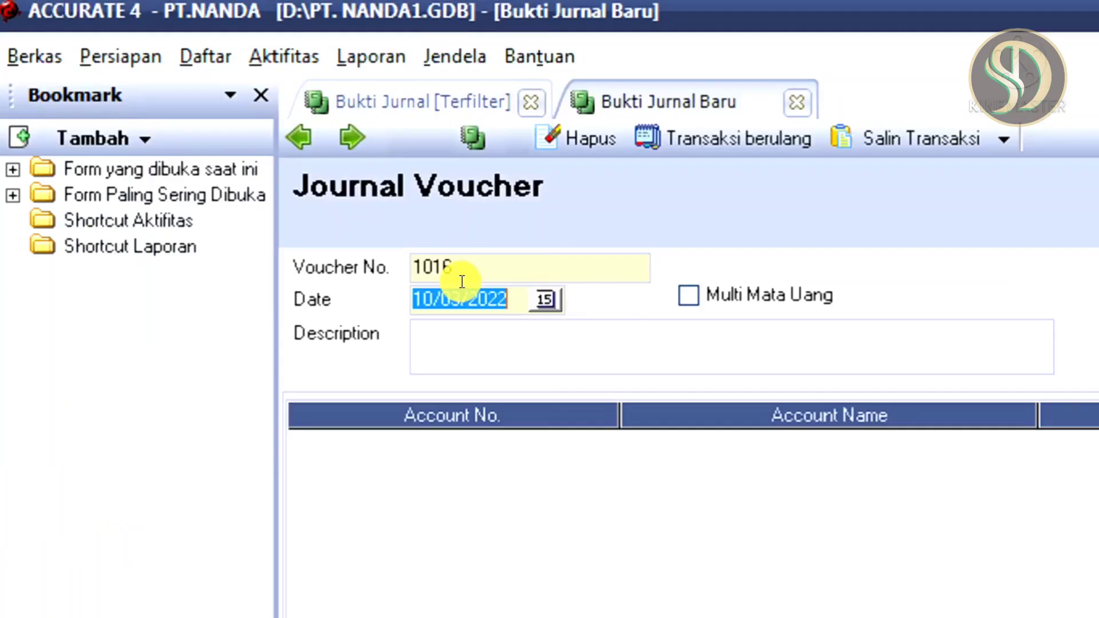
Date the new voucher 07/03/2022 and describe it as PEMBAYARAN BEBAN GAJI DAN HUTANG GAJI.
type("07")
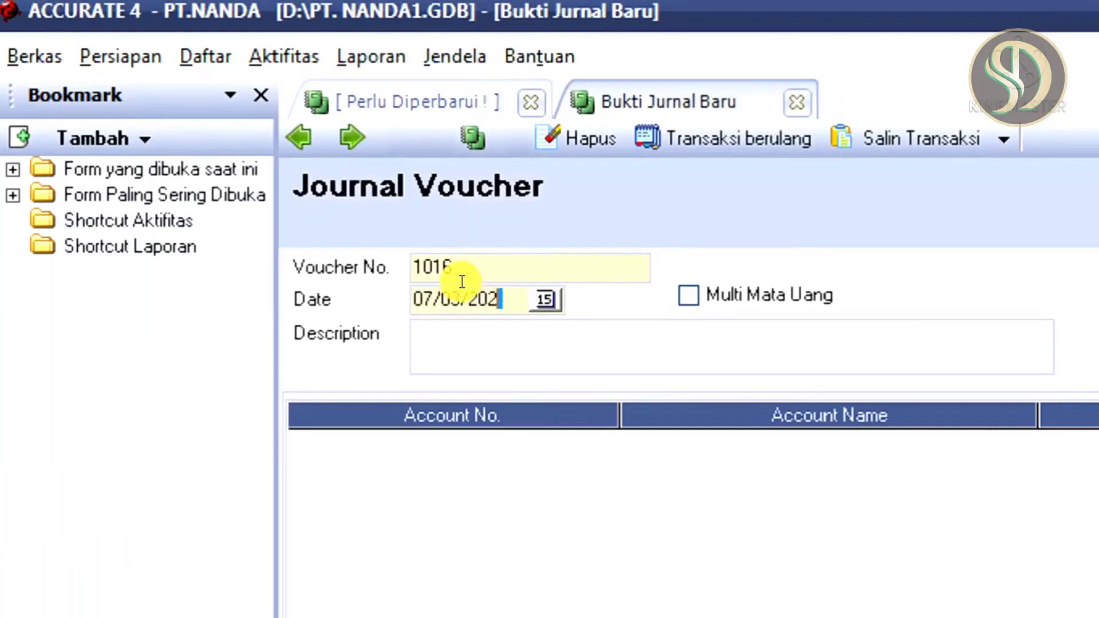
left_click(466, 334)
type("PEM")
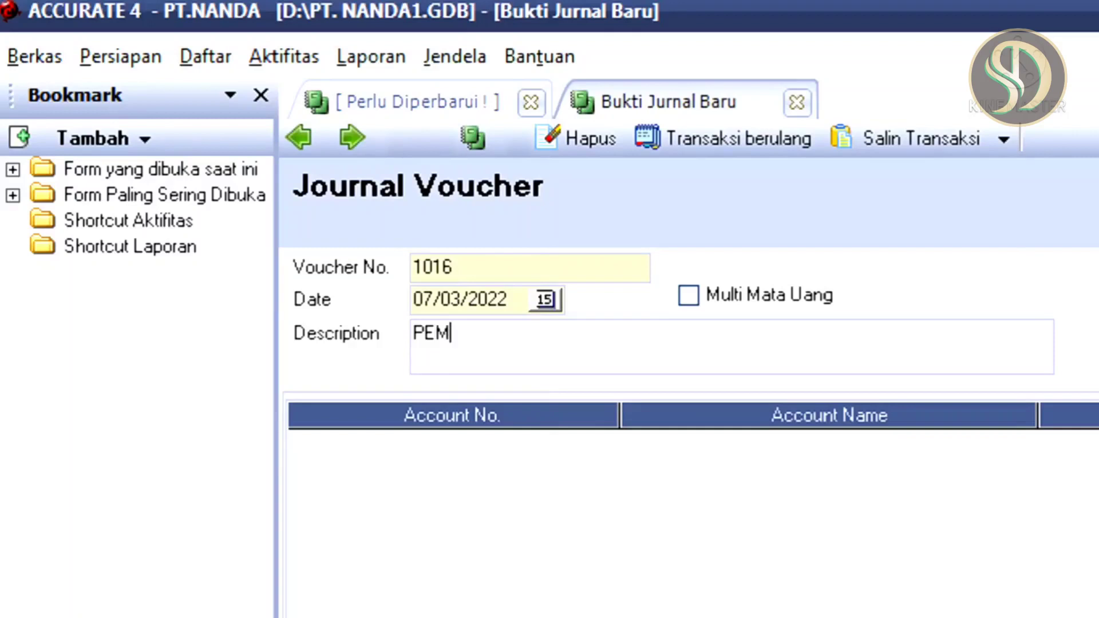
type("BAYARAN B")
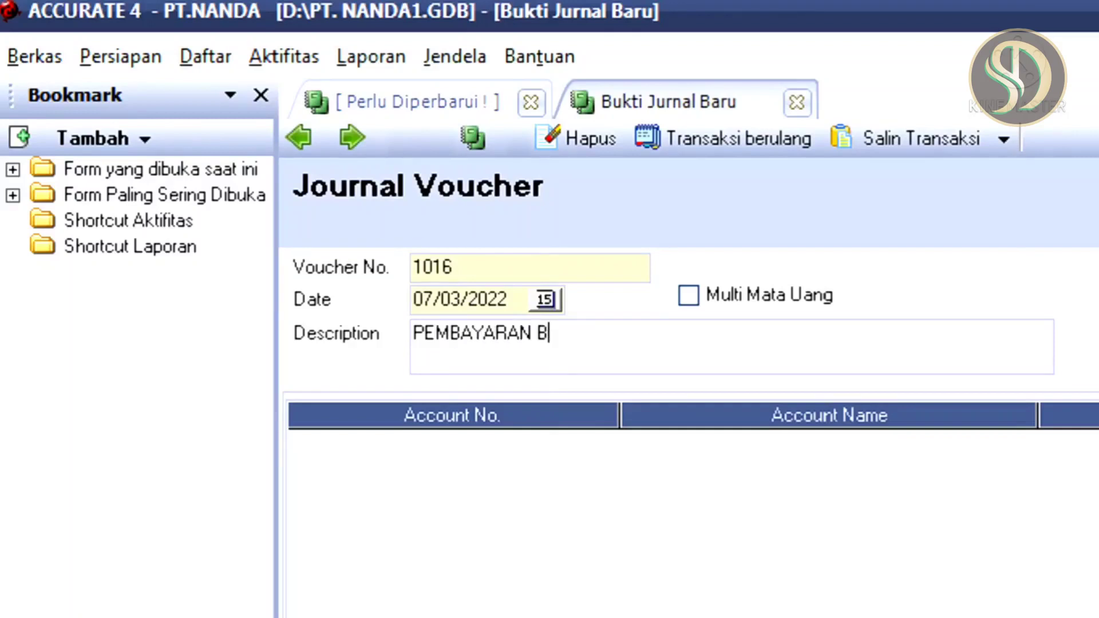
type("EBAN GAJI DAN HUTANG GAJI")
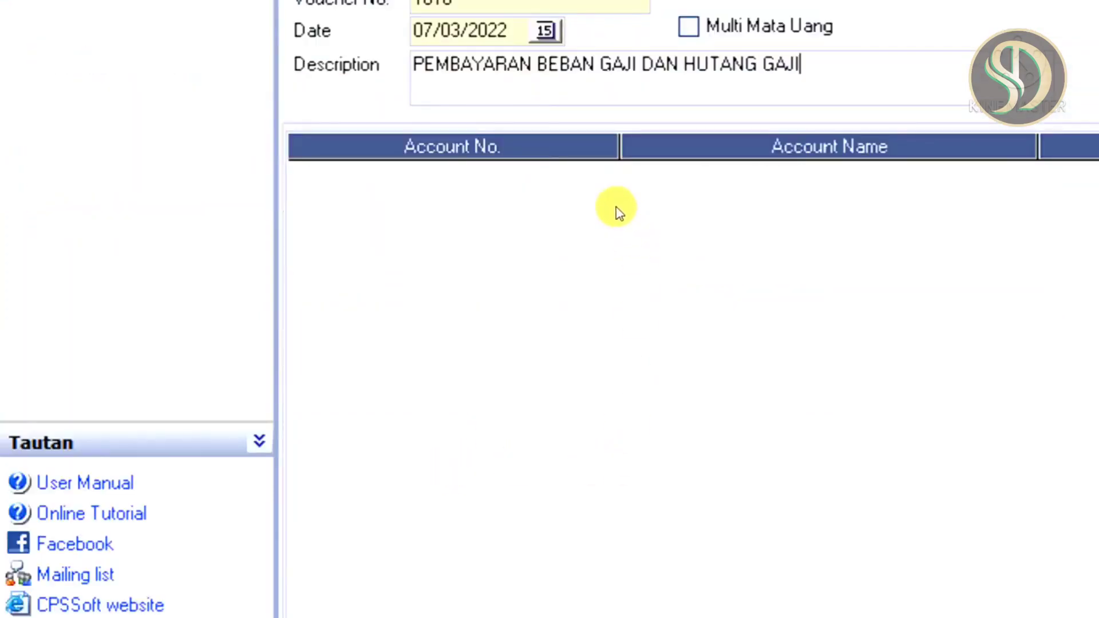
Look through the account list for the salary voucher's first journal line and start a new account from there.
left_click(588, 173)
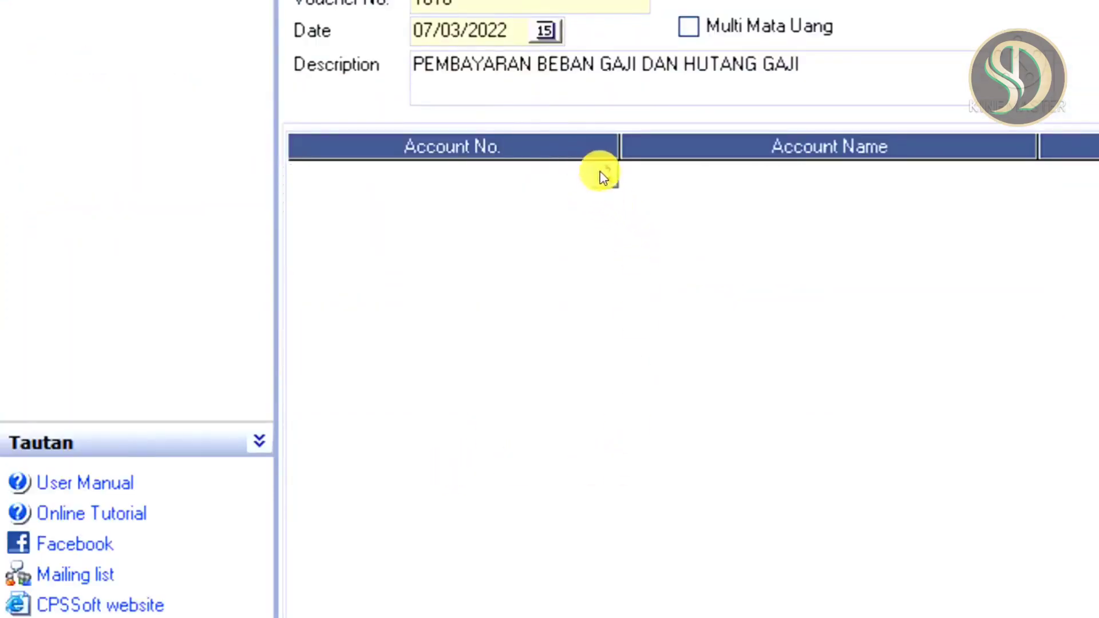
left_click(604, 175)
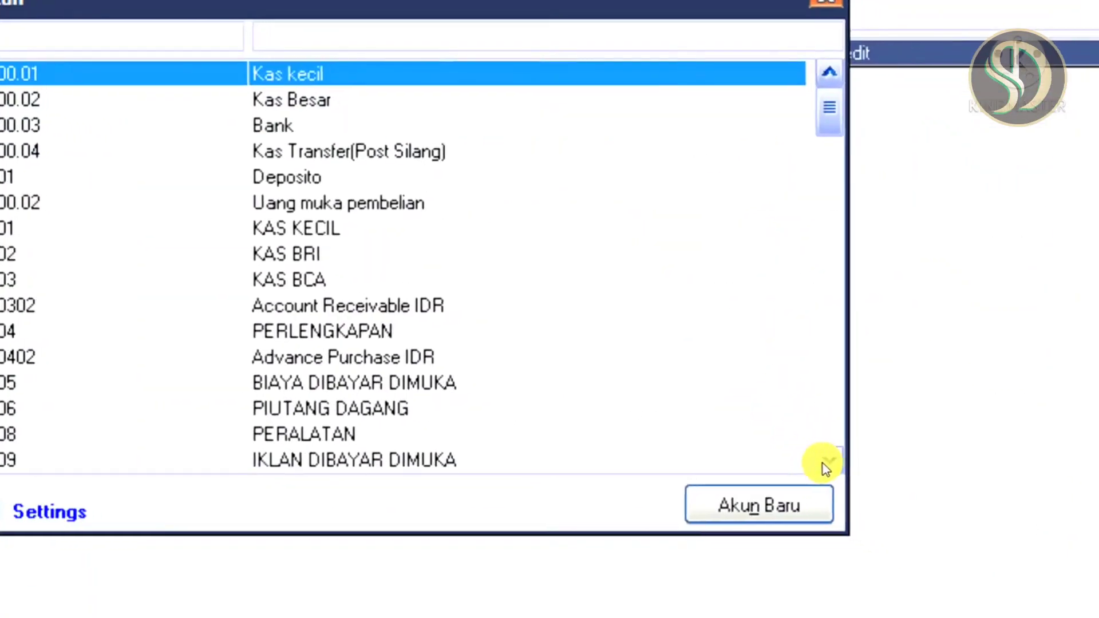
left_click(885, 507)
left_click(884, 507)
left_click(885, 508)
left_click(884, 507)
left_click(825, 465)
left_click(824, 465)
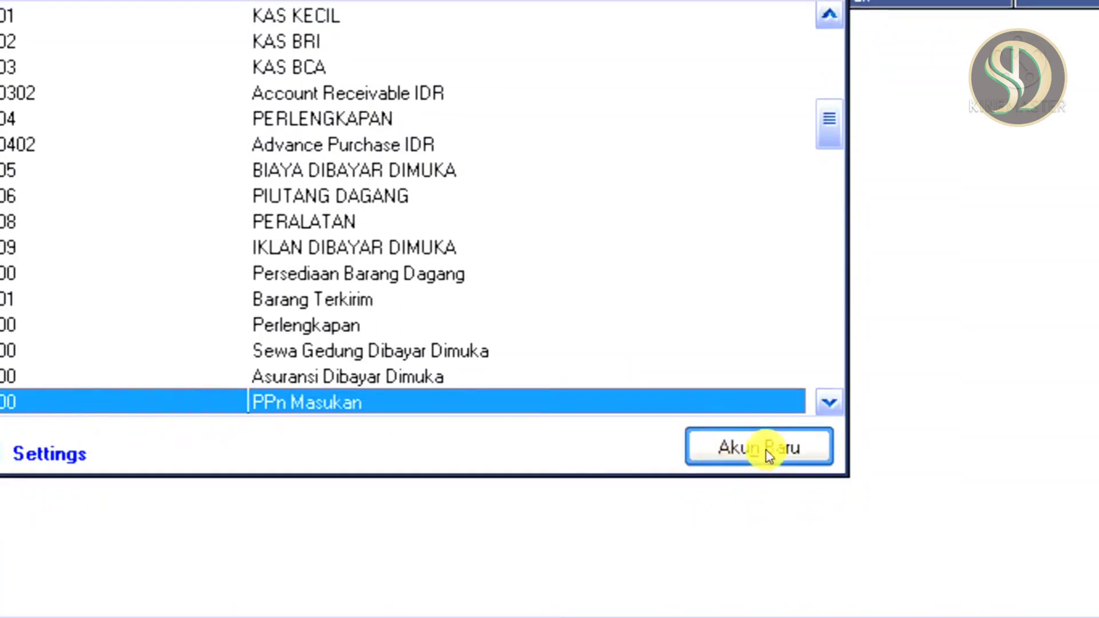
left_click(739, 449)
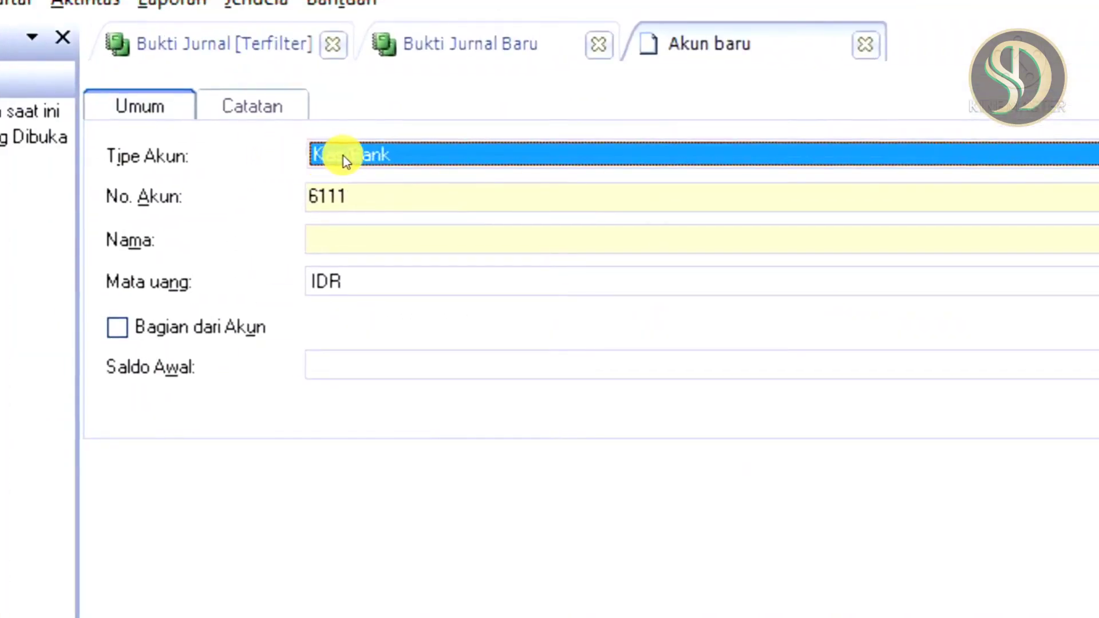
Set the new account's type to Beban.
left_click(395, 156)
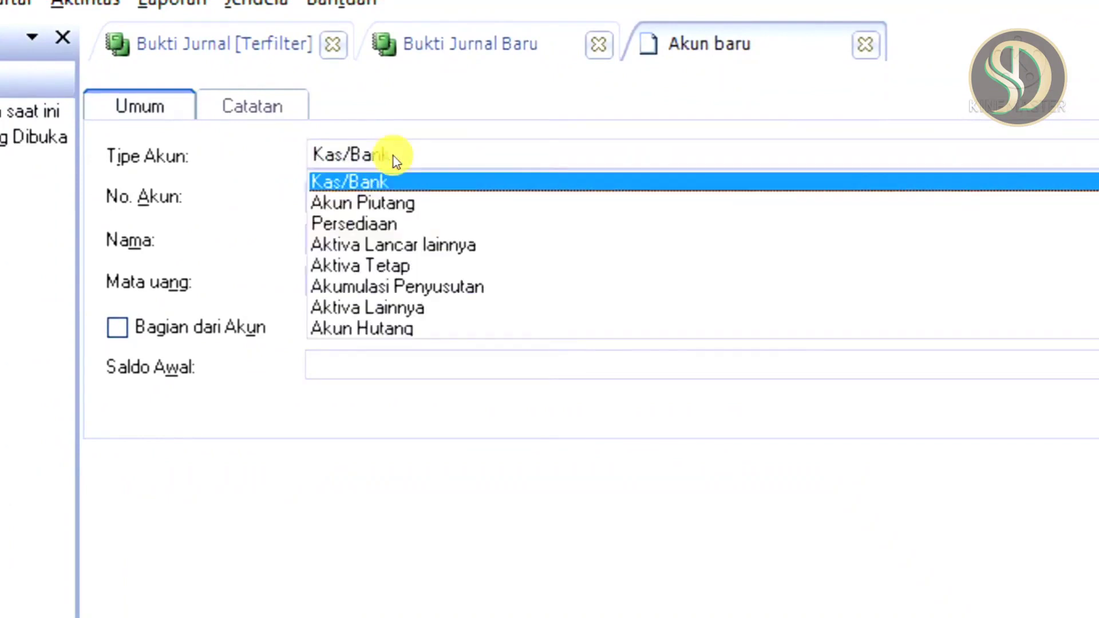
key("Down")
key("Down")
key("Down")
key("Down")
key("Down")
key("Down")
key("Down")
key("Down")
key("Down")
key("Down")
key("Down")
key("Down")
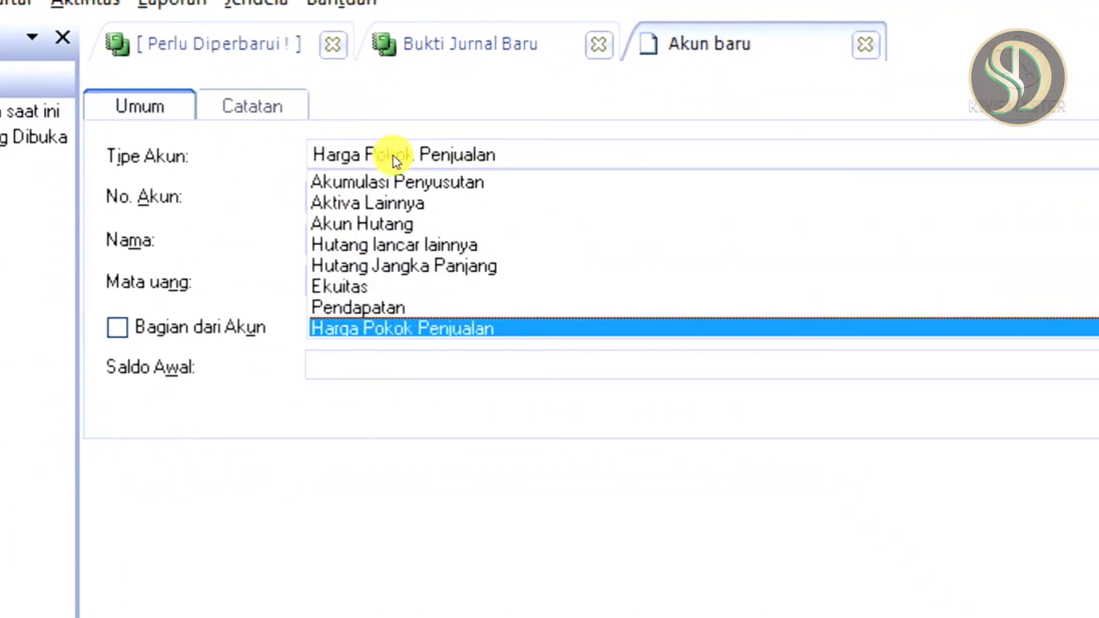
key("Down")
key("Down")
key("Up")
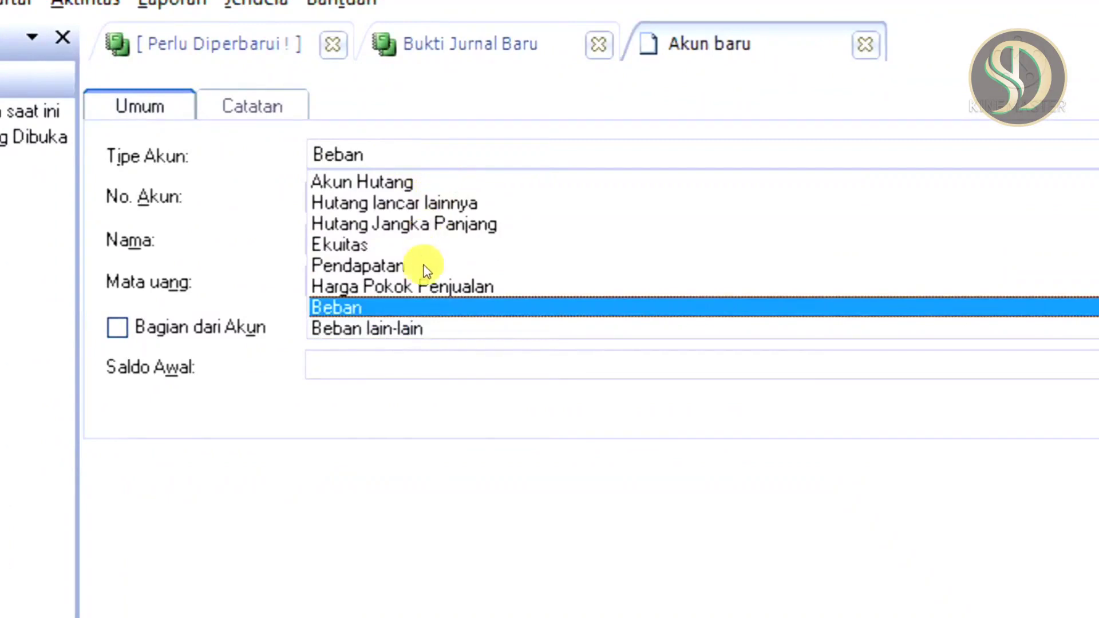
left_click(422, 309)
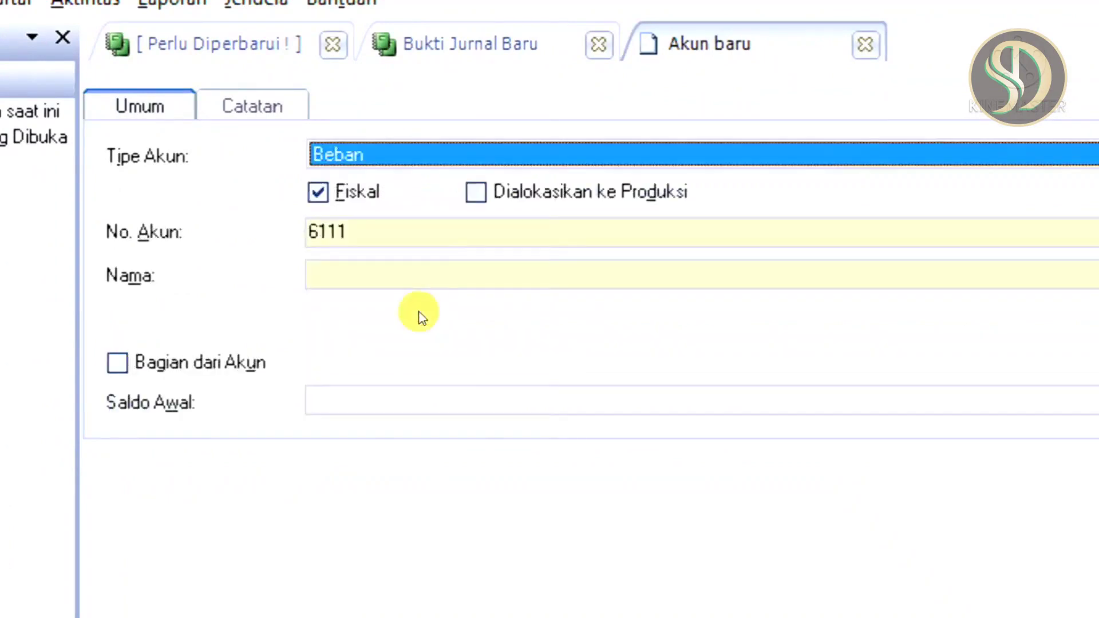
Number the new expense account 6101, name it BEBAN GAJI and try to save it.
left_click(433, 236)
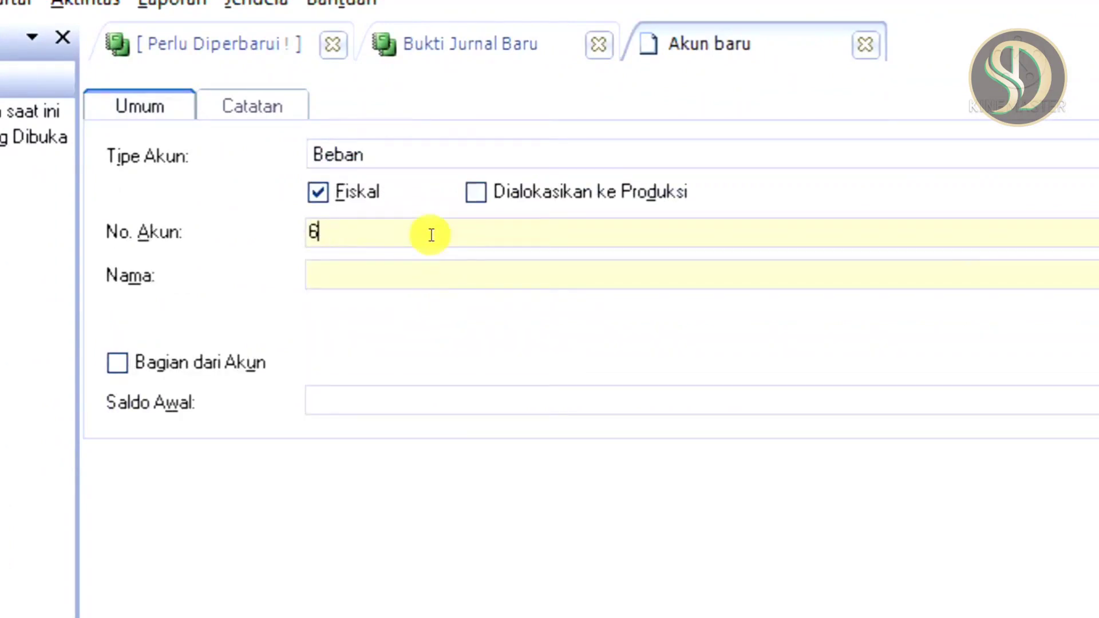
type("101")
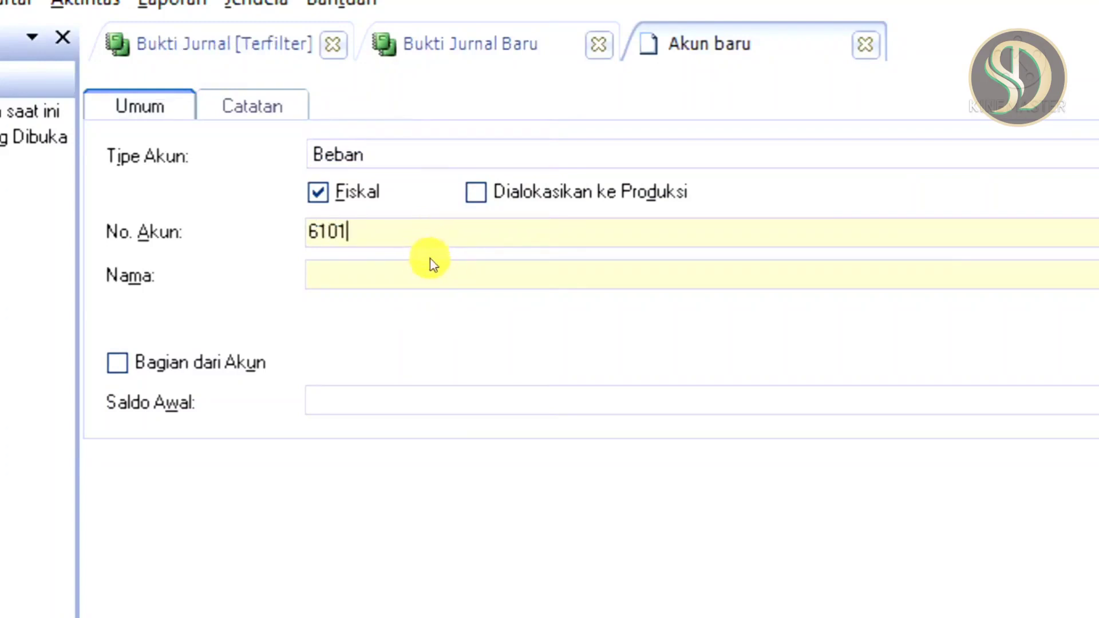
left_click(424, 274)
type("BEBAN GAJI")
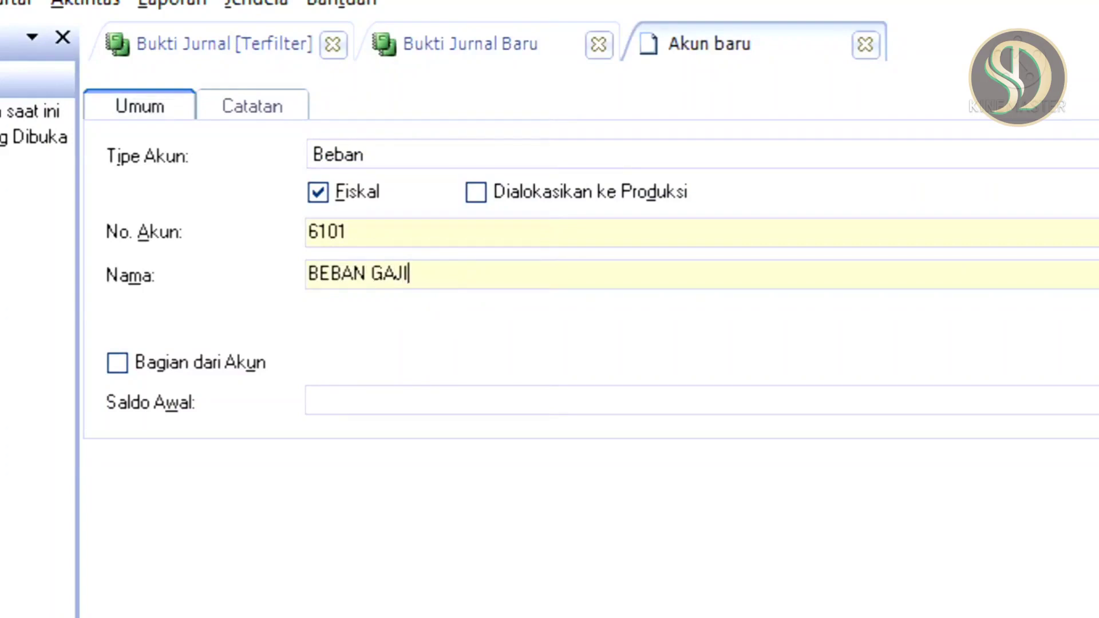
left_click(903, 465)
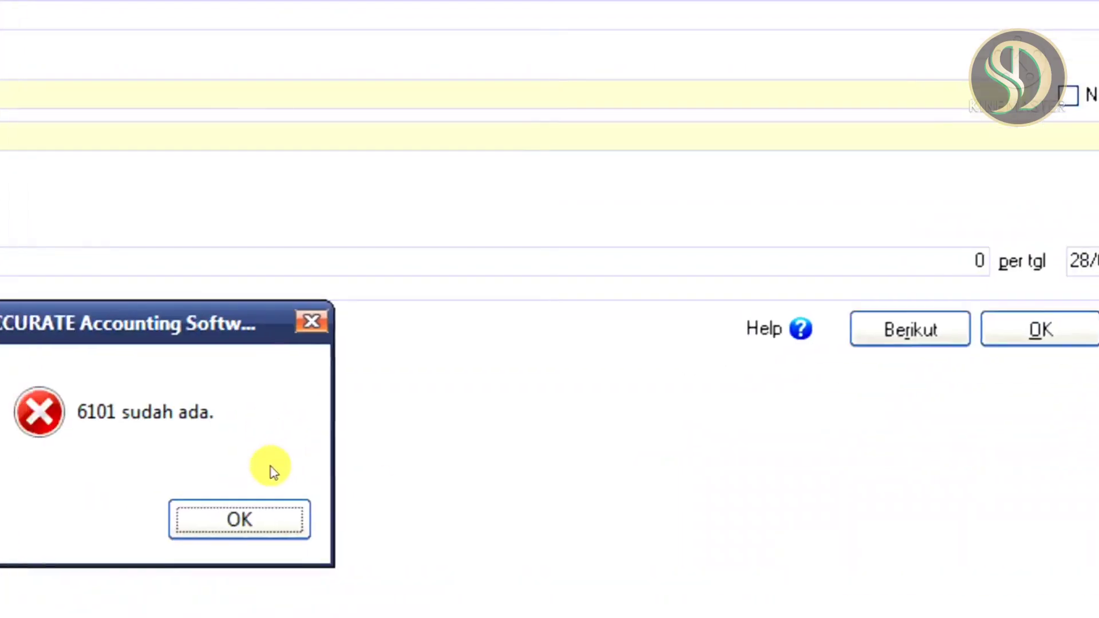
left_click(274, 470)
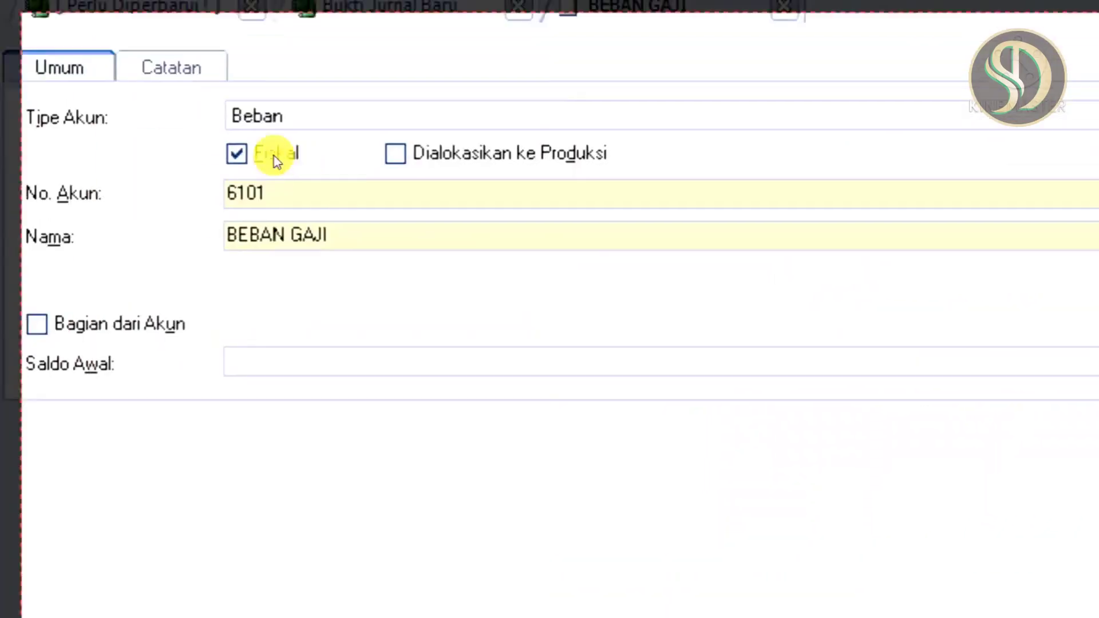
Change the BEBAN GAJI account's number to 6111 and save the account into the voucher line.
left_click(290, 189)
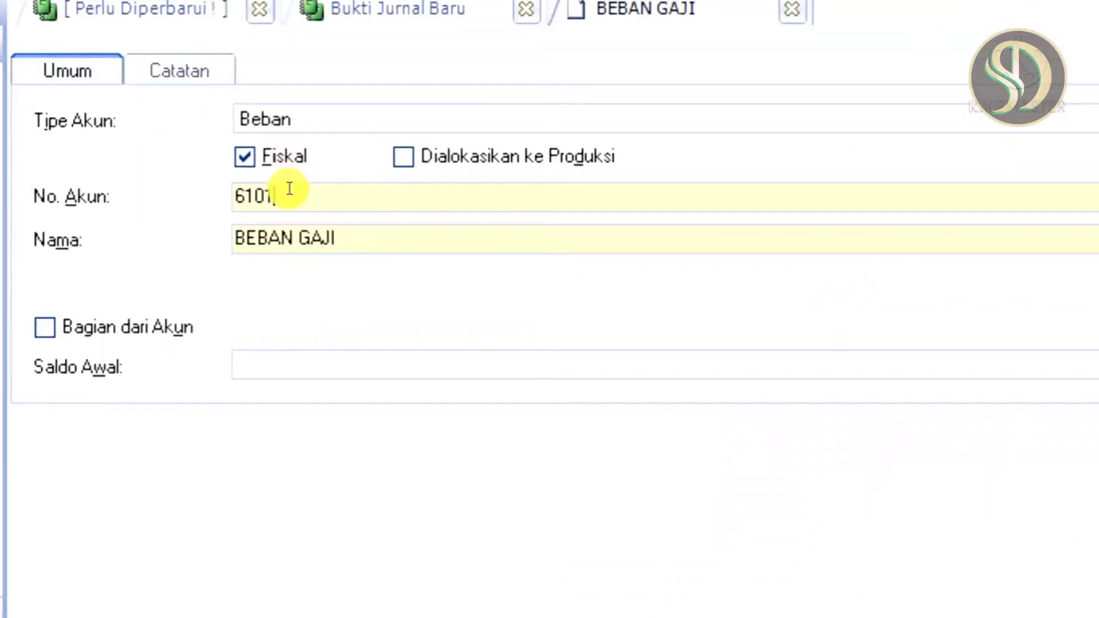
type("11")
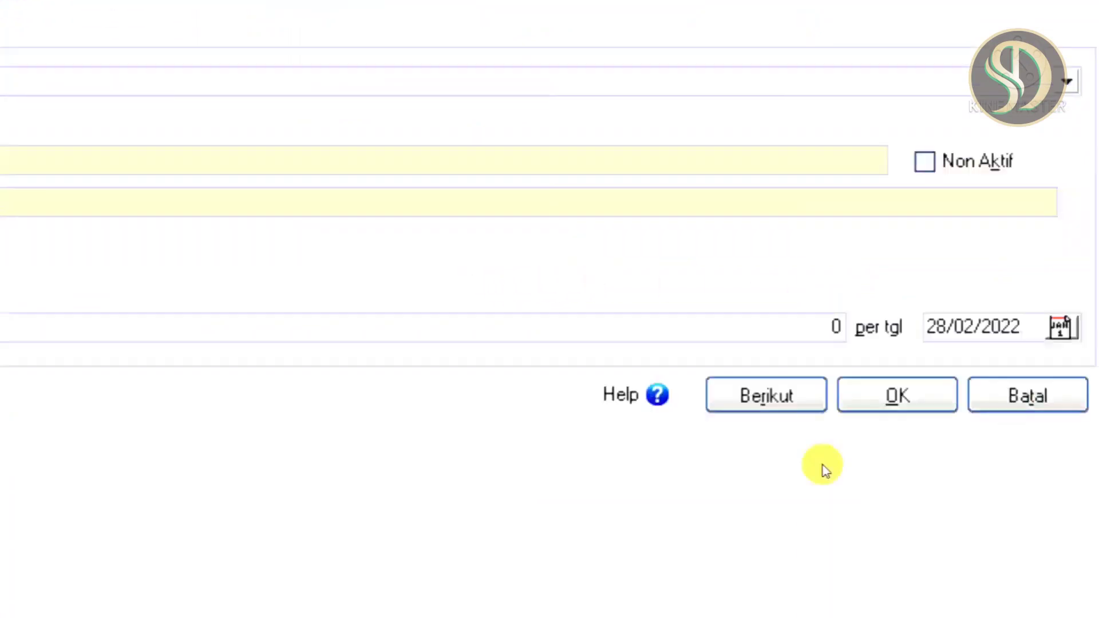
left_click(884, 384)
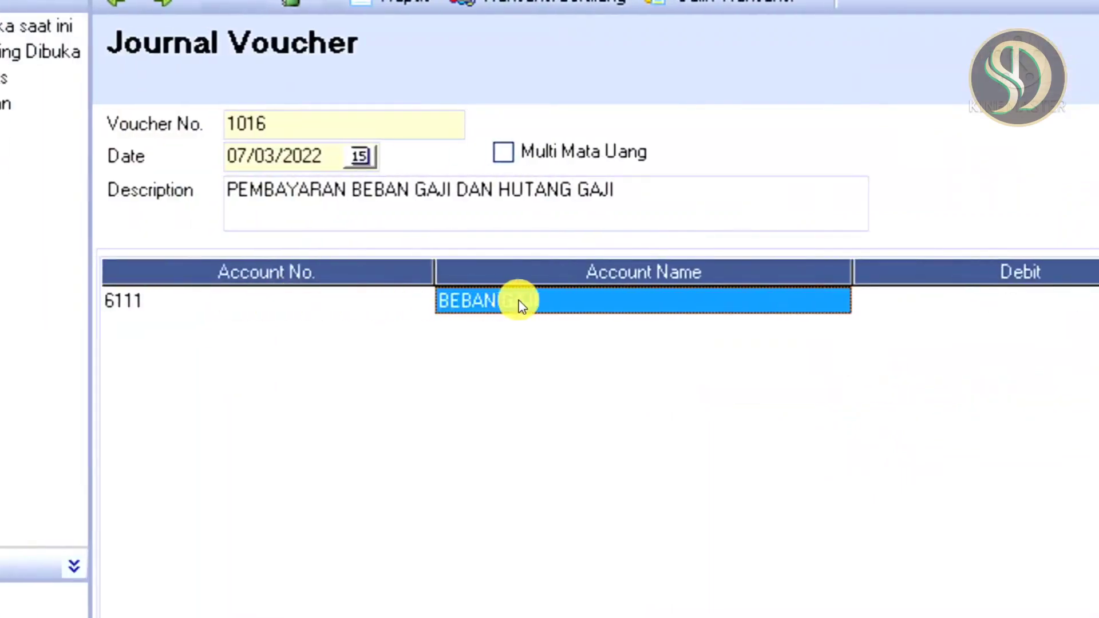
Enter a debit of Rp 10.000.000 on the BEBAN GAJI line.
left_click(1067, 303)
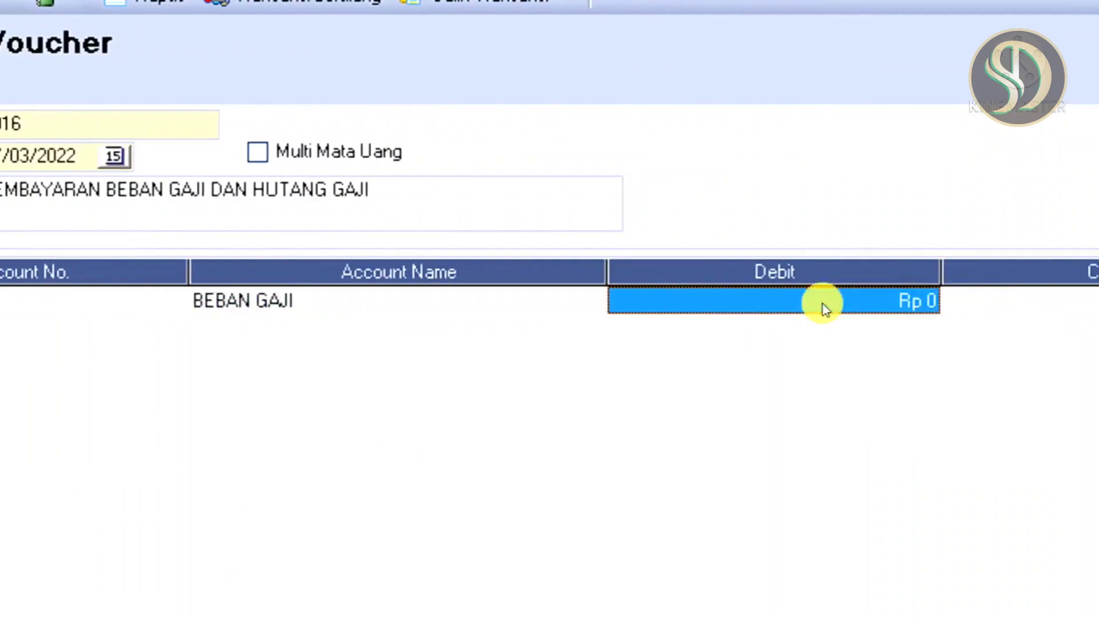
type("10000000")
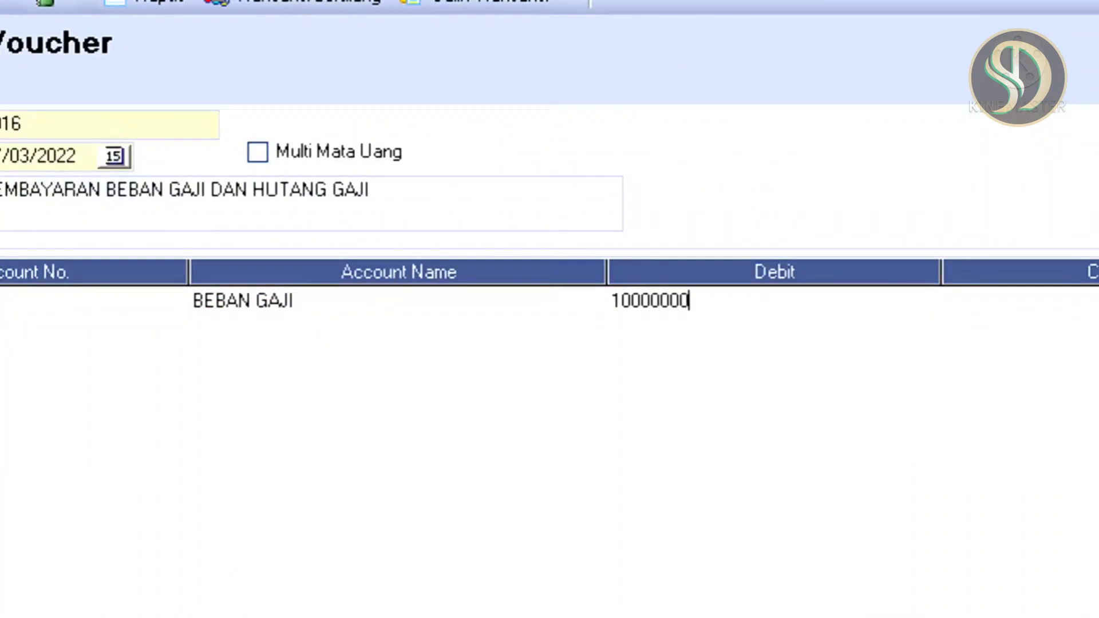
type(".000.000")
key("Return")
key("Return")
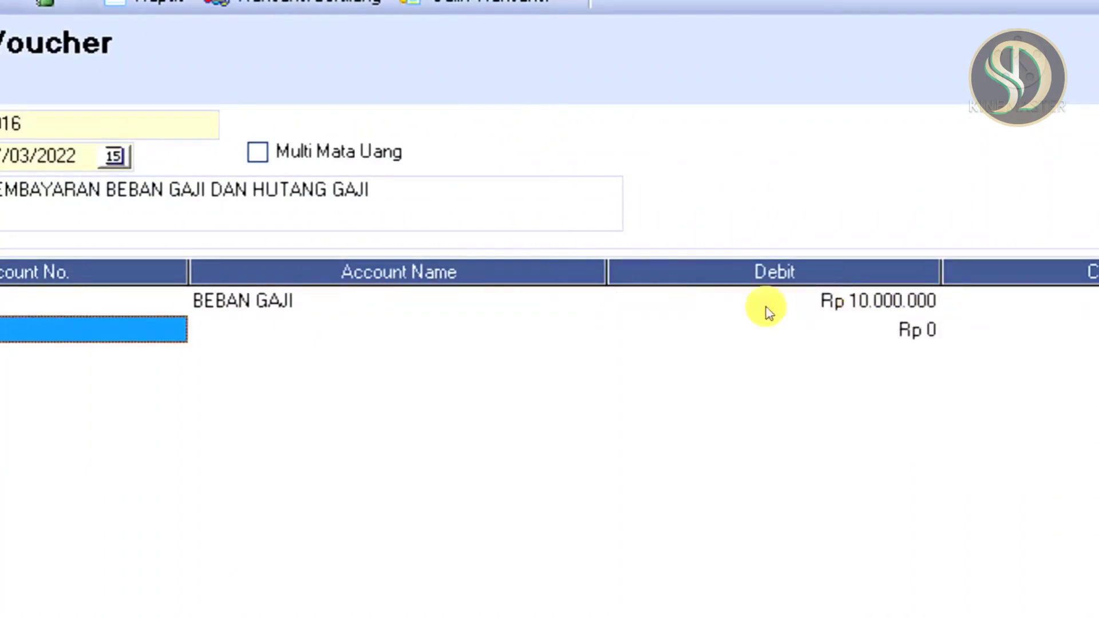
Add the HUTANG GAJI account as the second line of the salary voucher.
left_click(129, 329)
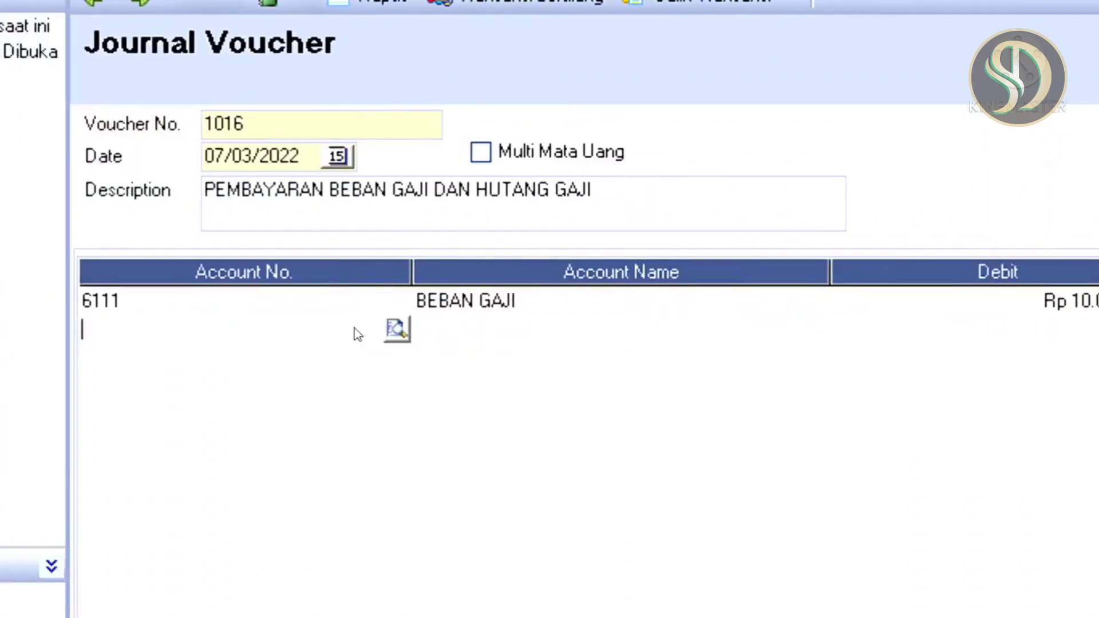
left_click(387, 329)
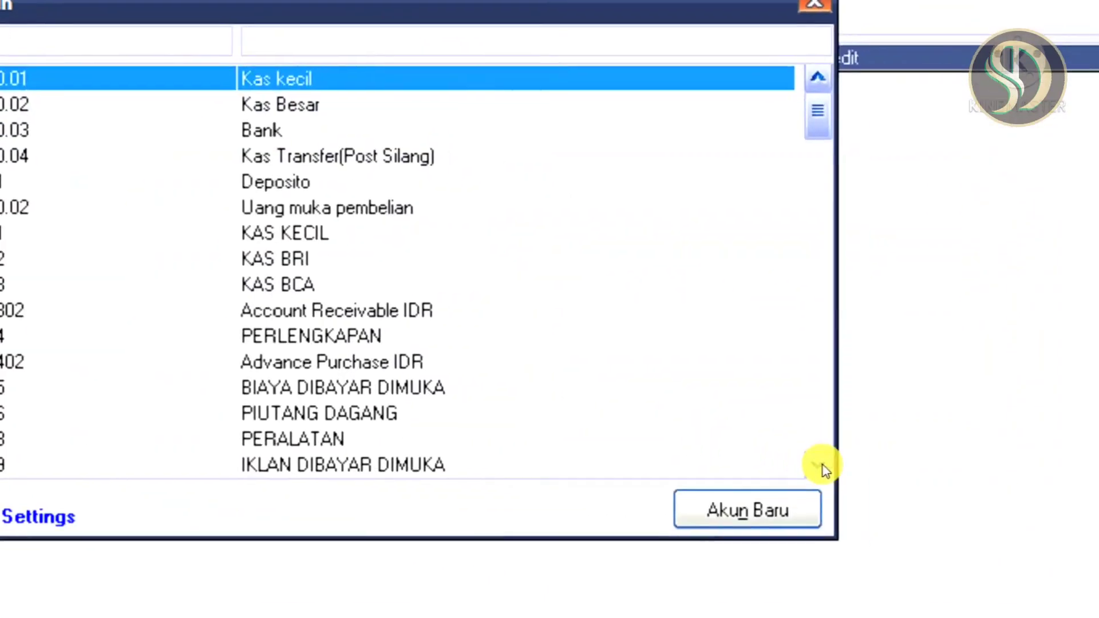
left_click(820, 465)
left_click(820, 465)
left_click(820, 465)
left_click(820, 466)
left_click(820, 466)
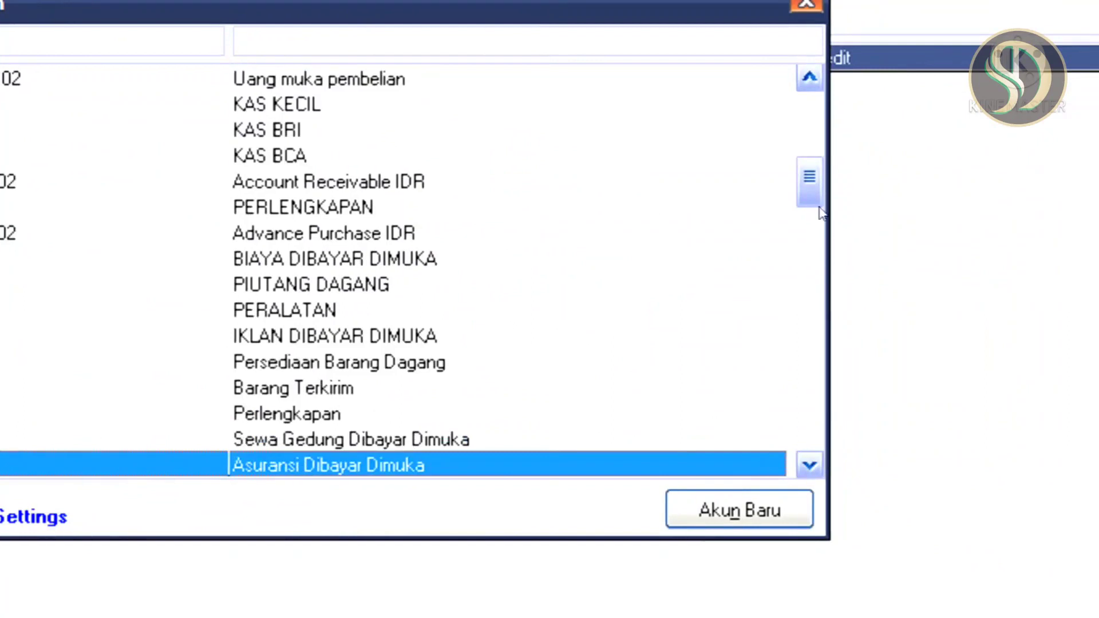
left_click(813, 223)
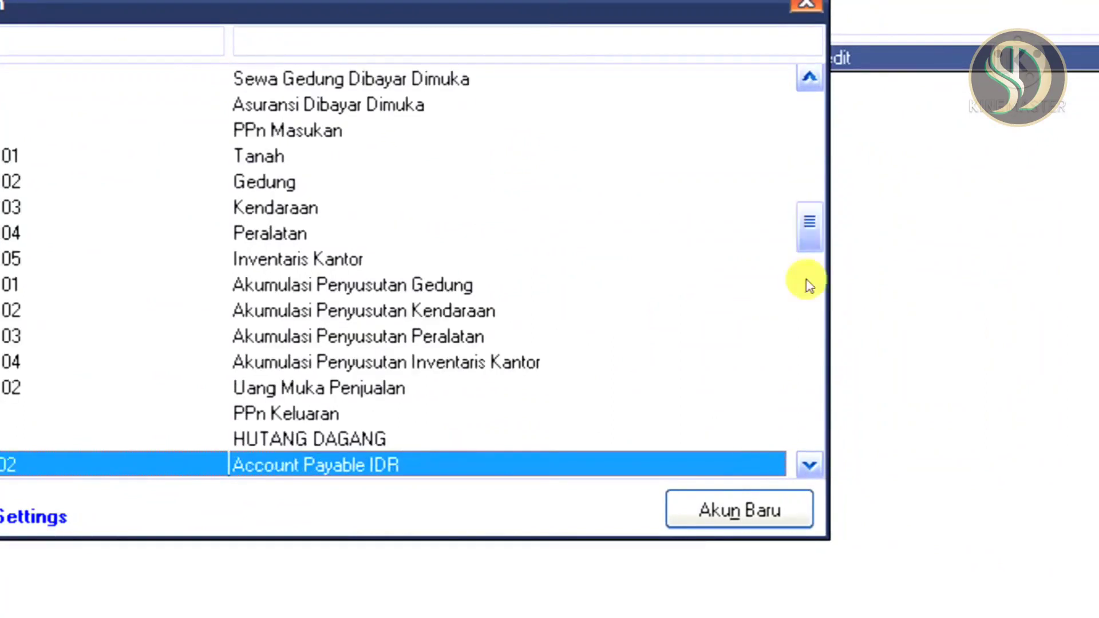
left_click(810, 465)
left_click(810, 465)
left_click(809, 466)
left_click(810, 465)
left_click(809, 466)
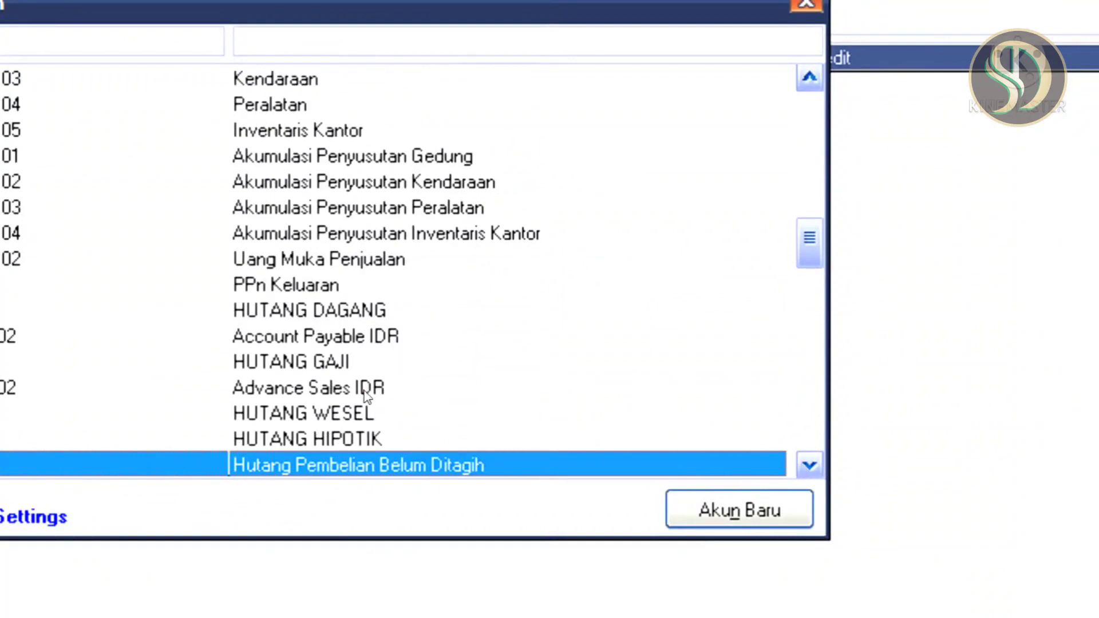
double_click(274, 370)
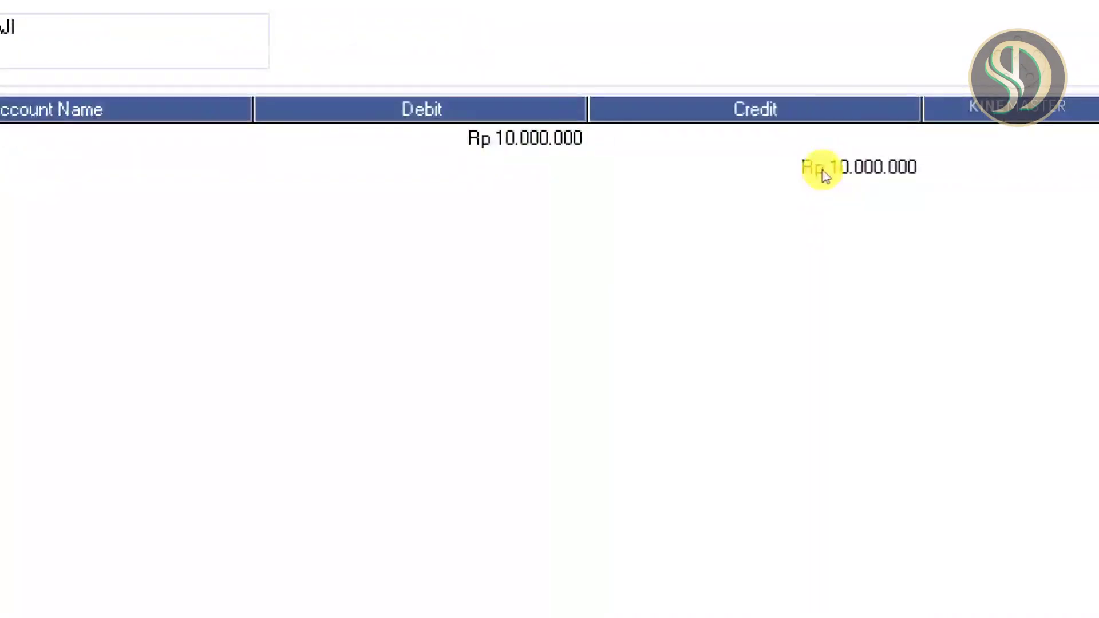
Clear the credit amount on the HUTANG GAJI line and enter a debit of Rp 6.000.000 instead.
left_click(823, 175)
left_click(823, 175)
left_click(816, 165)
key("BackSpace")
key("BackSpace")
key("BackSpace")
key("BackSpace")
key("BackSpace")
key("BackSpace")
key("BackSpace")
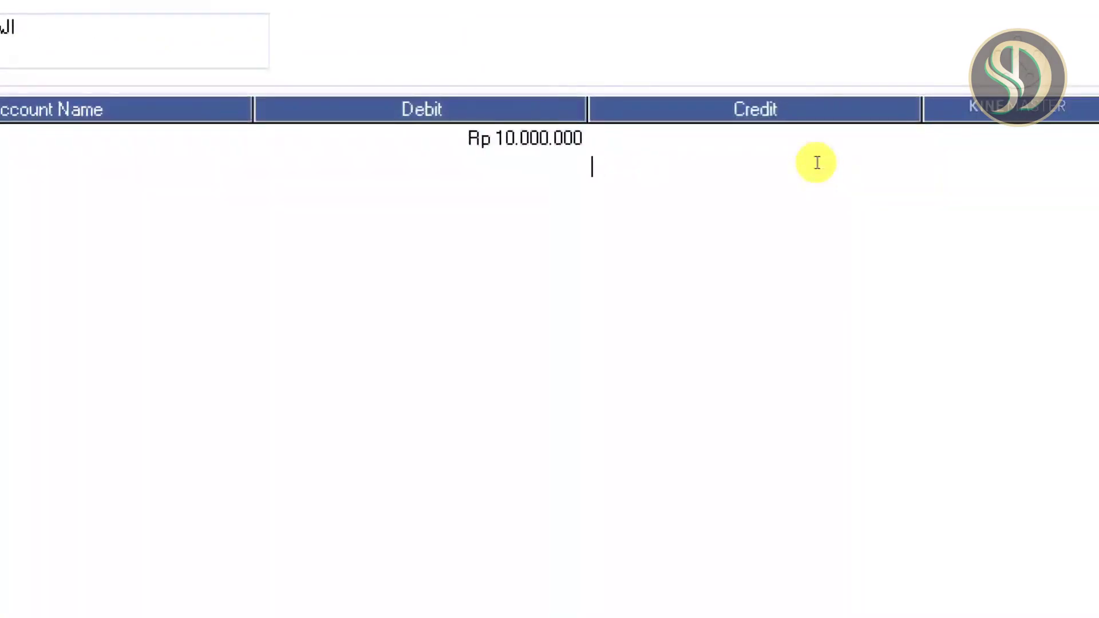
left_click(556, 176)
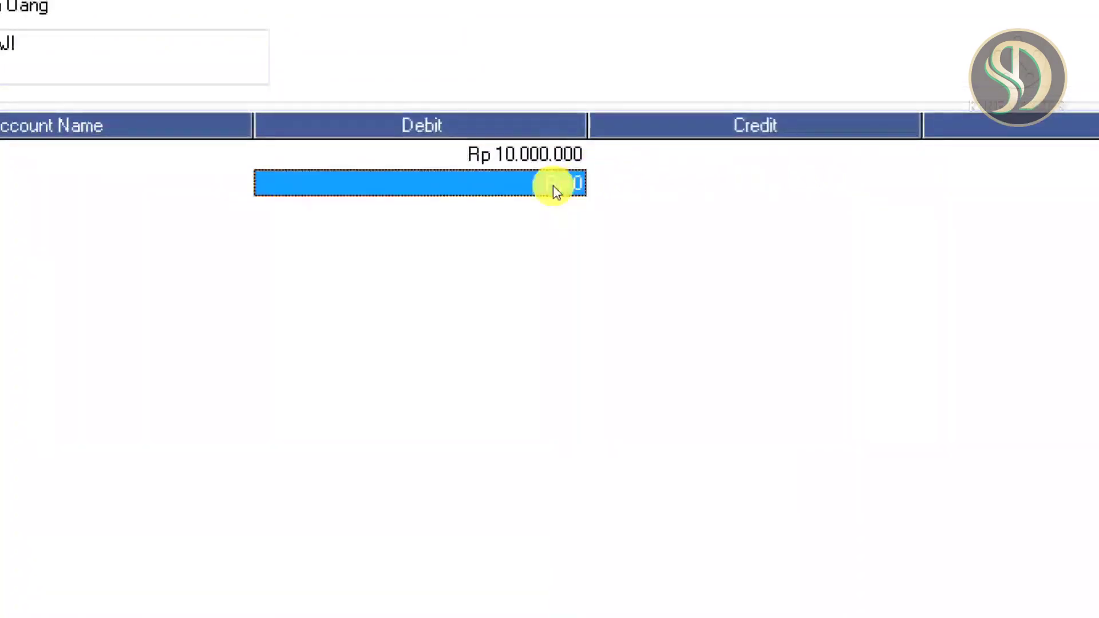
type("6000")
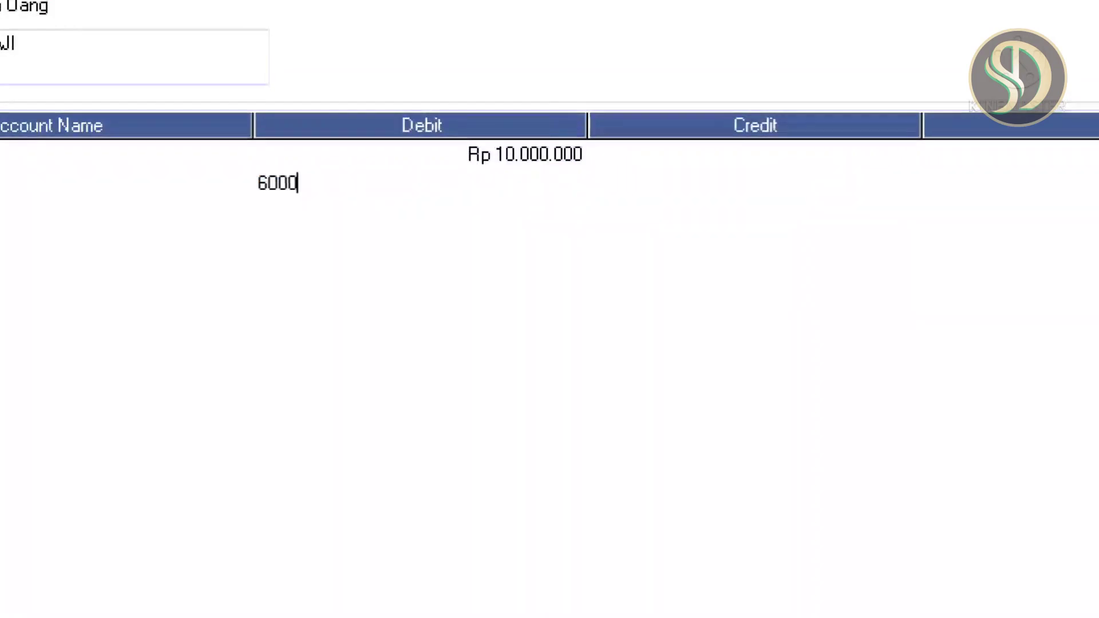
key("Tab")
key("Tab")
key("Tab")
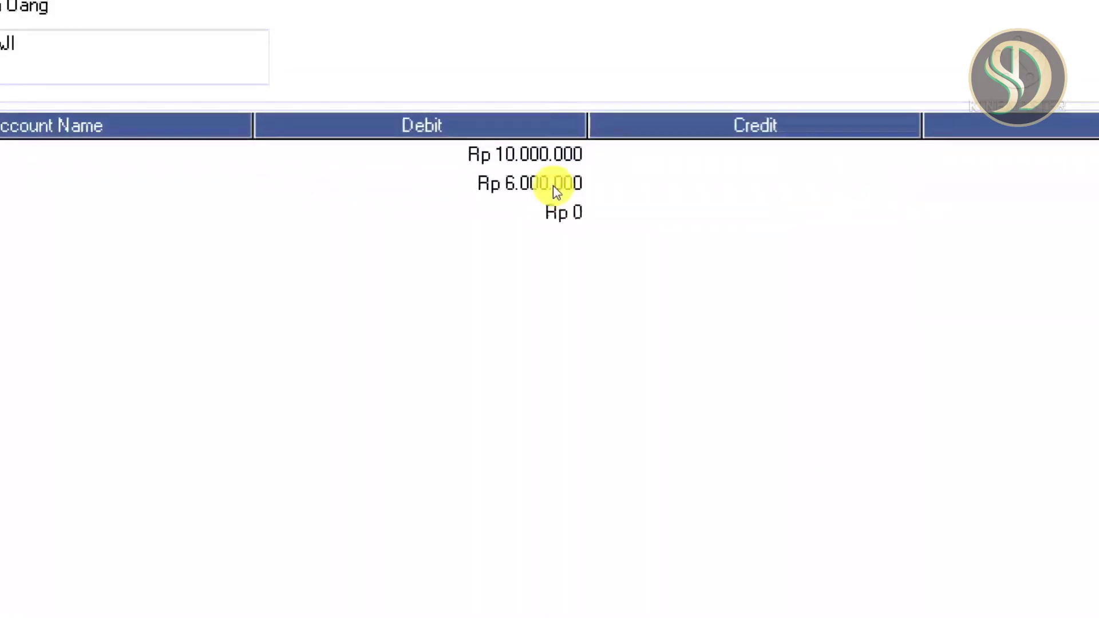
Add the KAS BCA account as the balancing credit line, then save the salary voucher and start another.
left_click(298, 206)
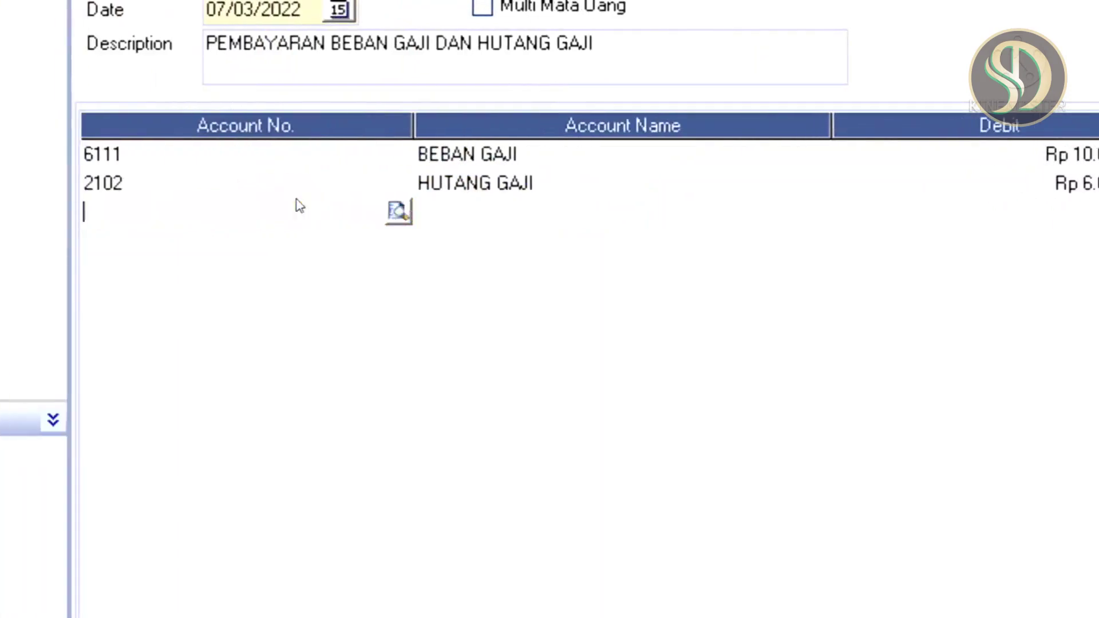
left_click(397, 210)
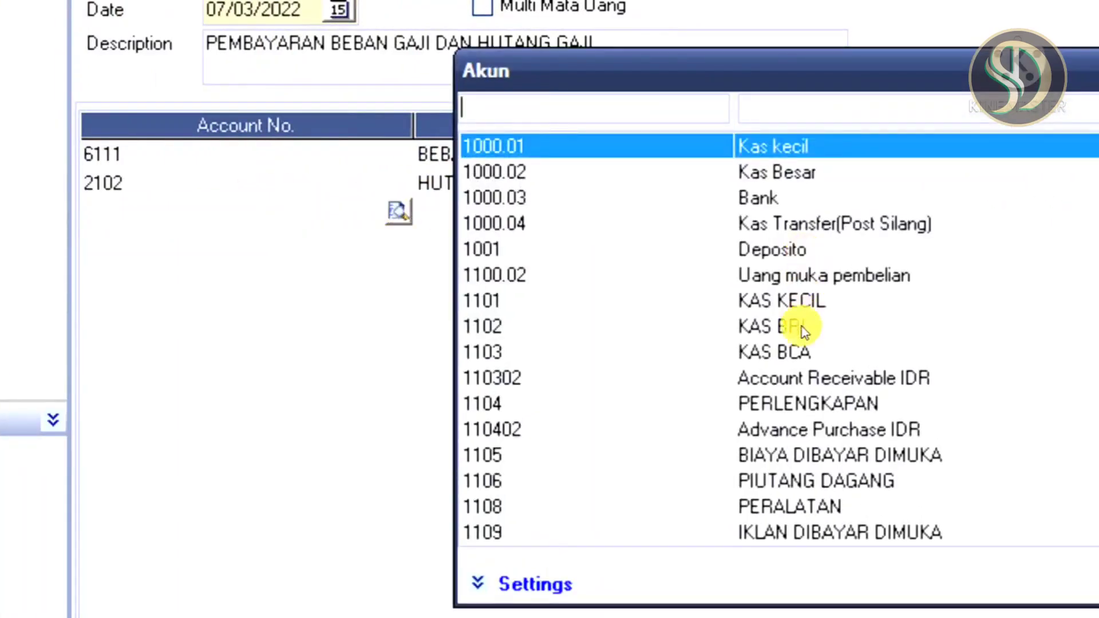
double_click(795, 351)
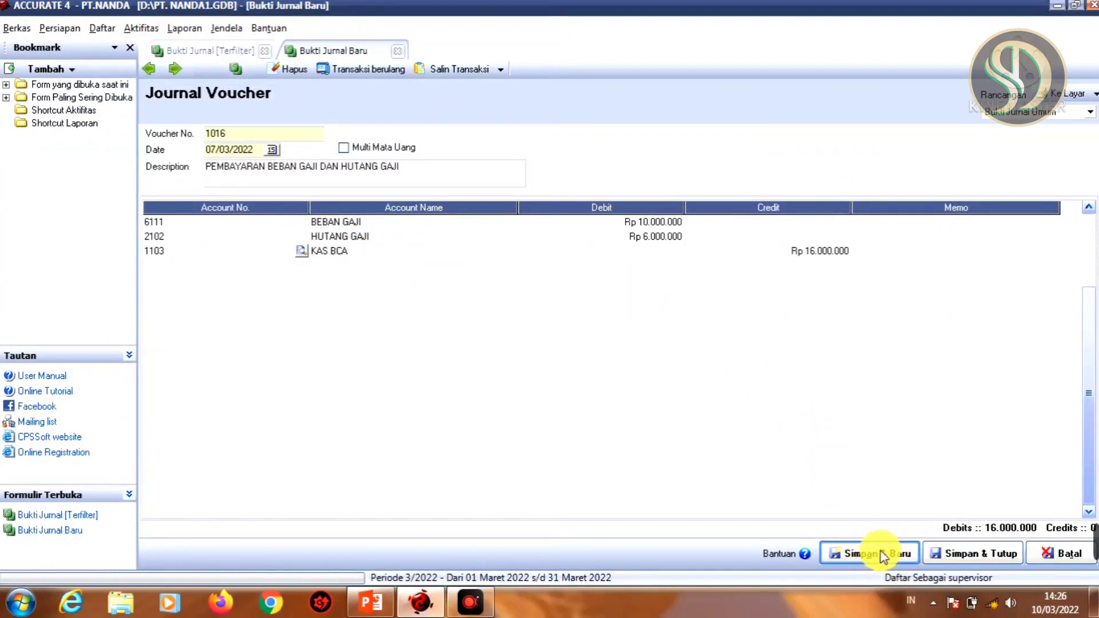
left_click(879, 555)
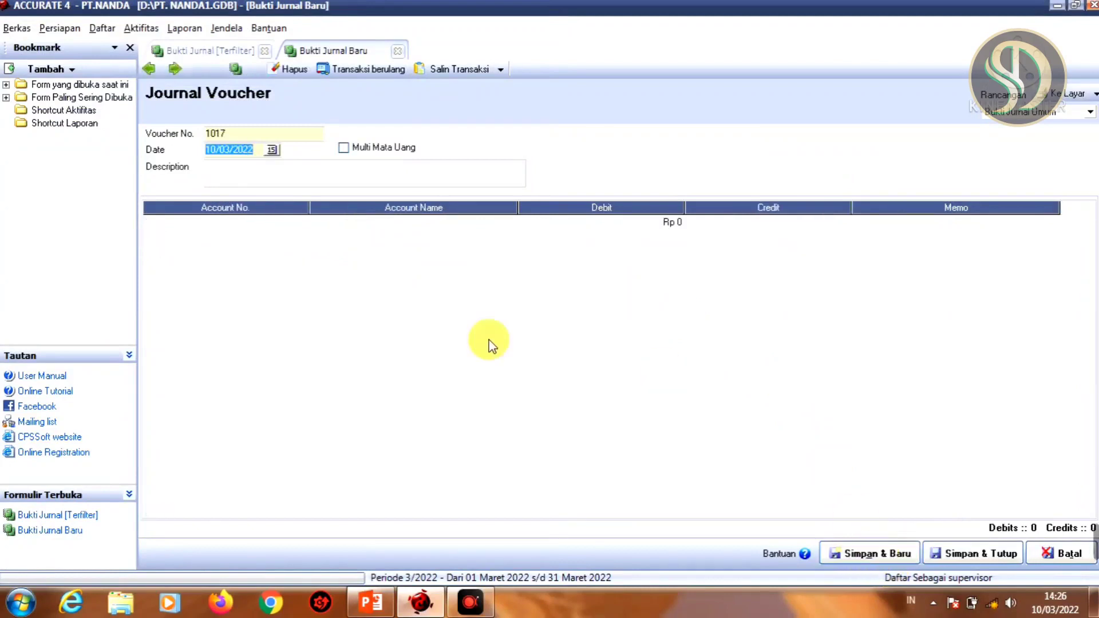
Check the next transaction on the PowerPoint slide, then date the ACCURATE voucher 10/03/2022 and describe it as PENERIMAAN PENDAPATAN.
left_click(373, 602)
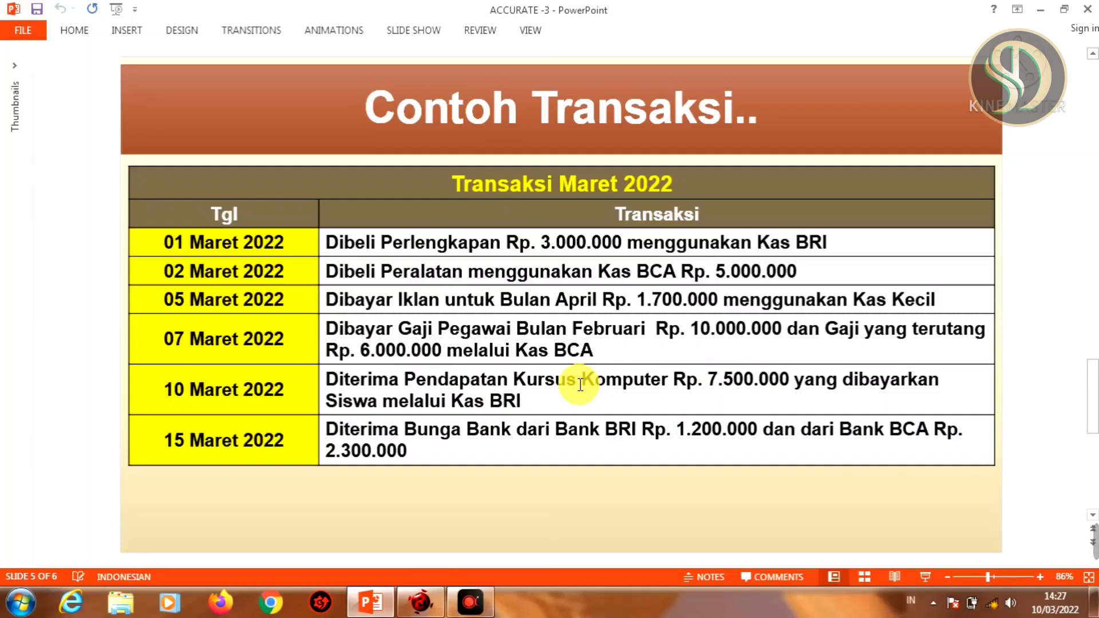
left_click(422, 600)
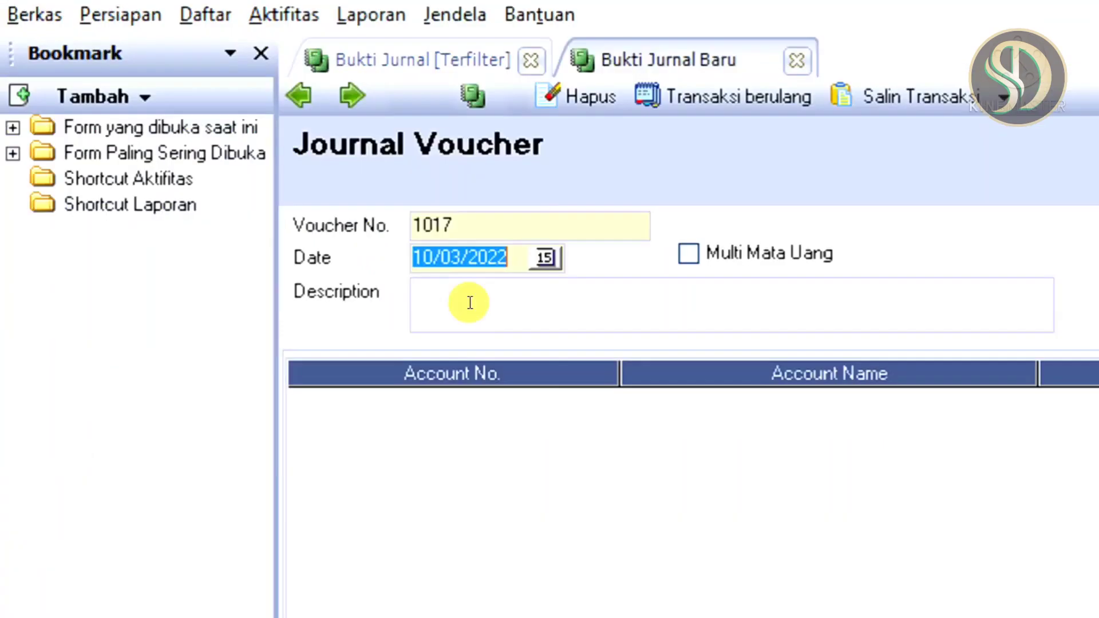
type("10")
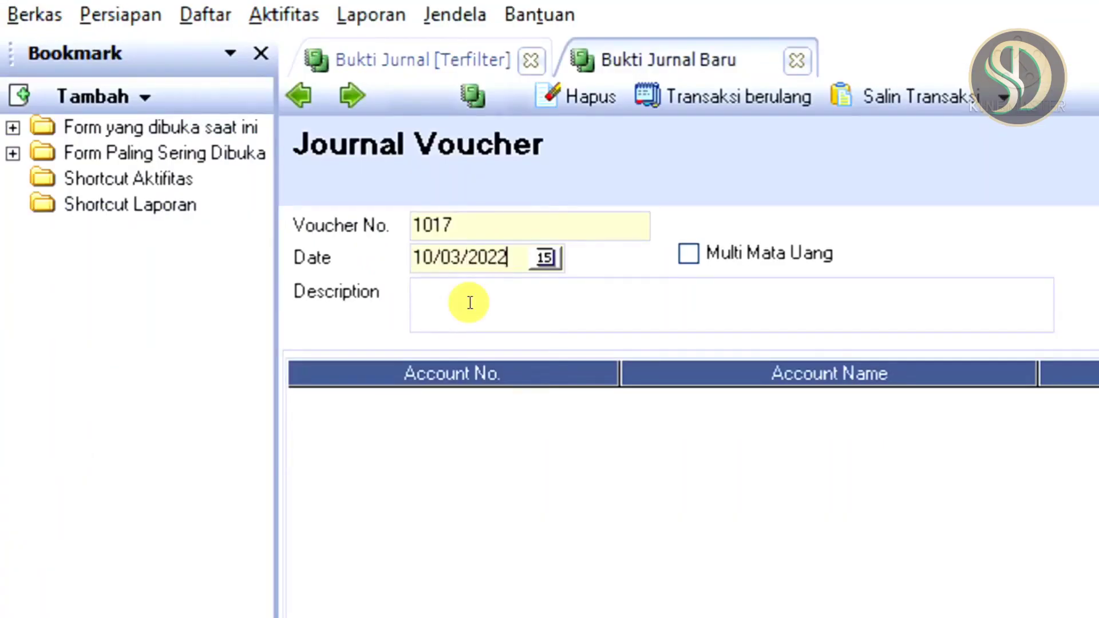
left_click(493, 302)
type("PENERIMAAN PENDAPATAN")
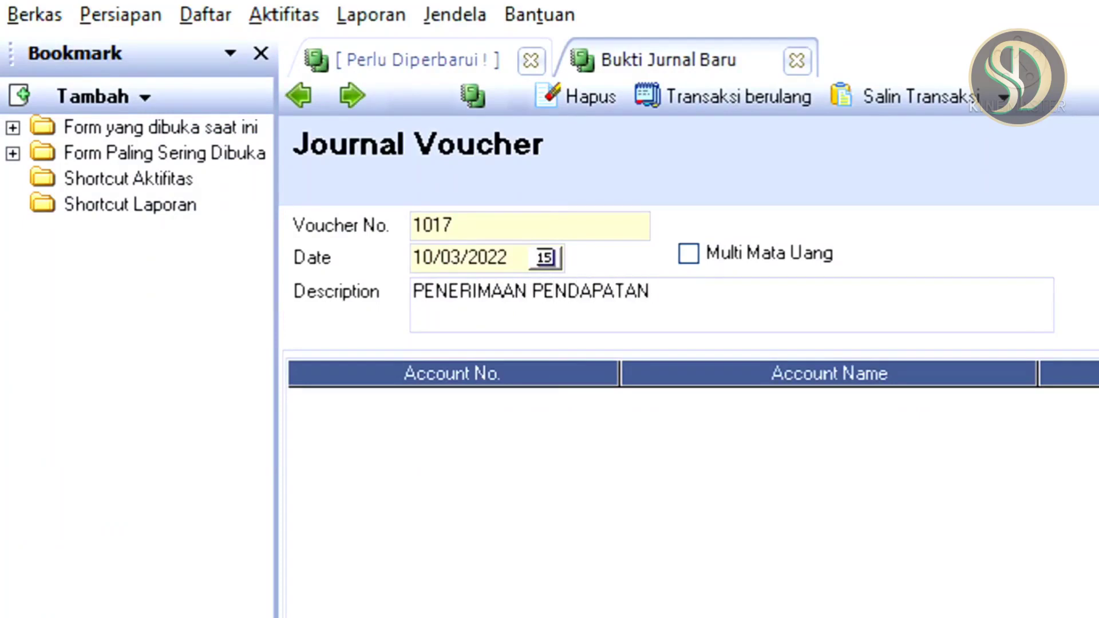
Add the KAS BRI account as the first journal line with a debit of Rp 7.500.000.
left_click(500, 411)
left_click(611, 396)
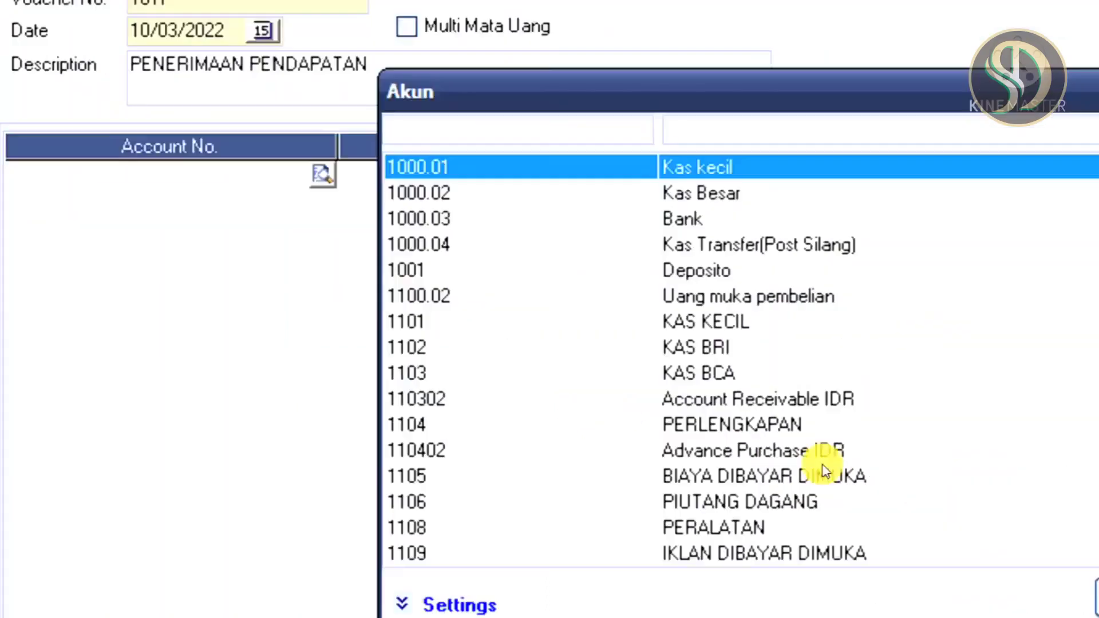
double_click(719, 352)
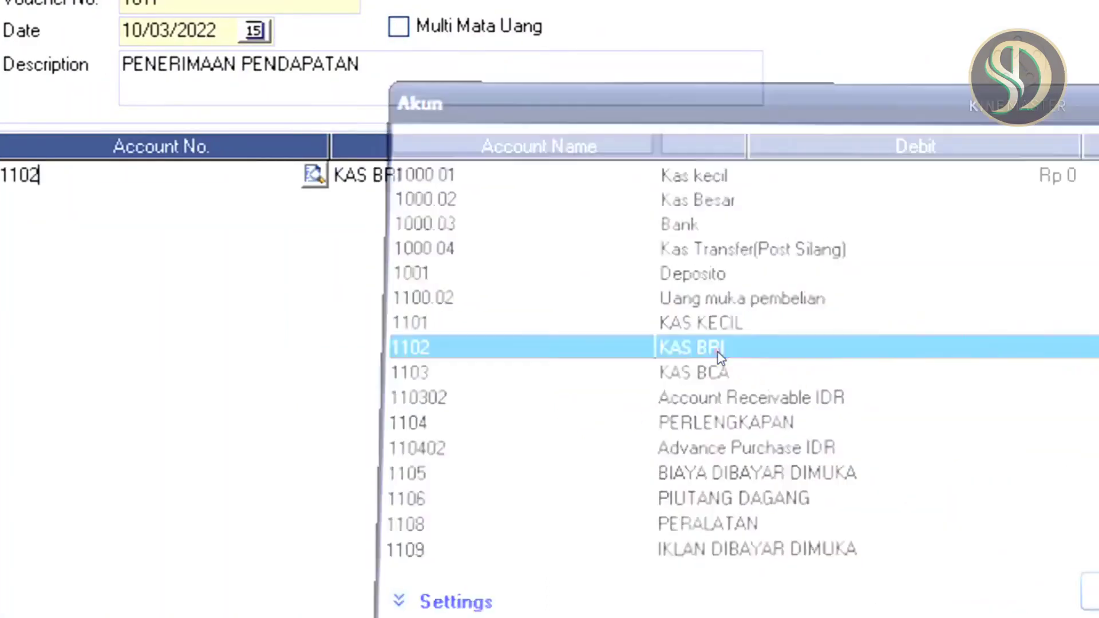
left_click(823, 173)
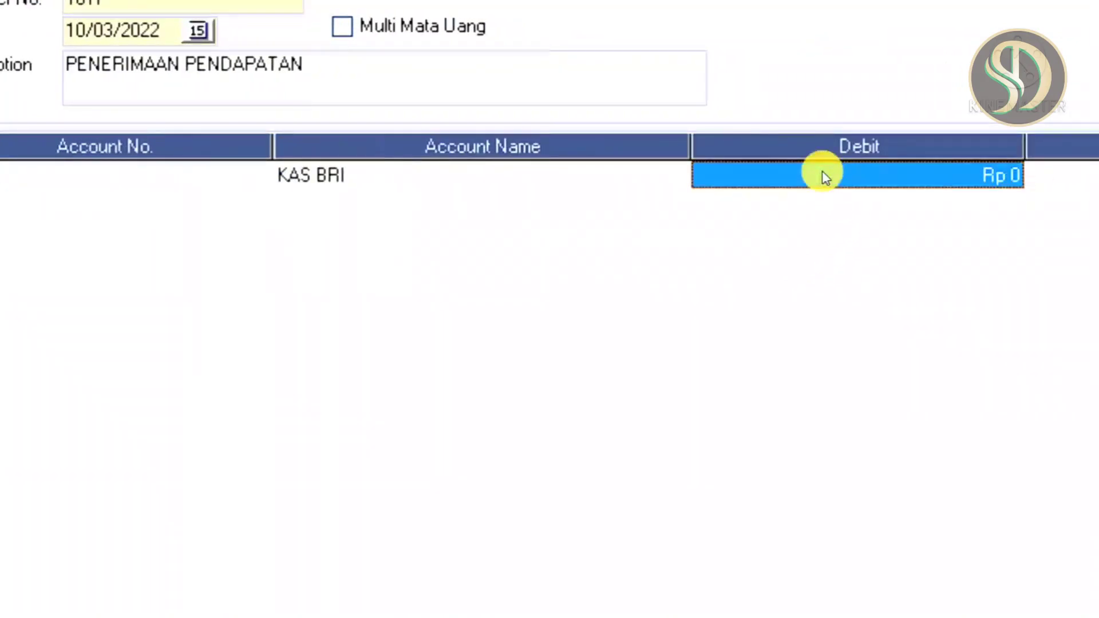
type("7500")
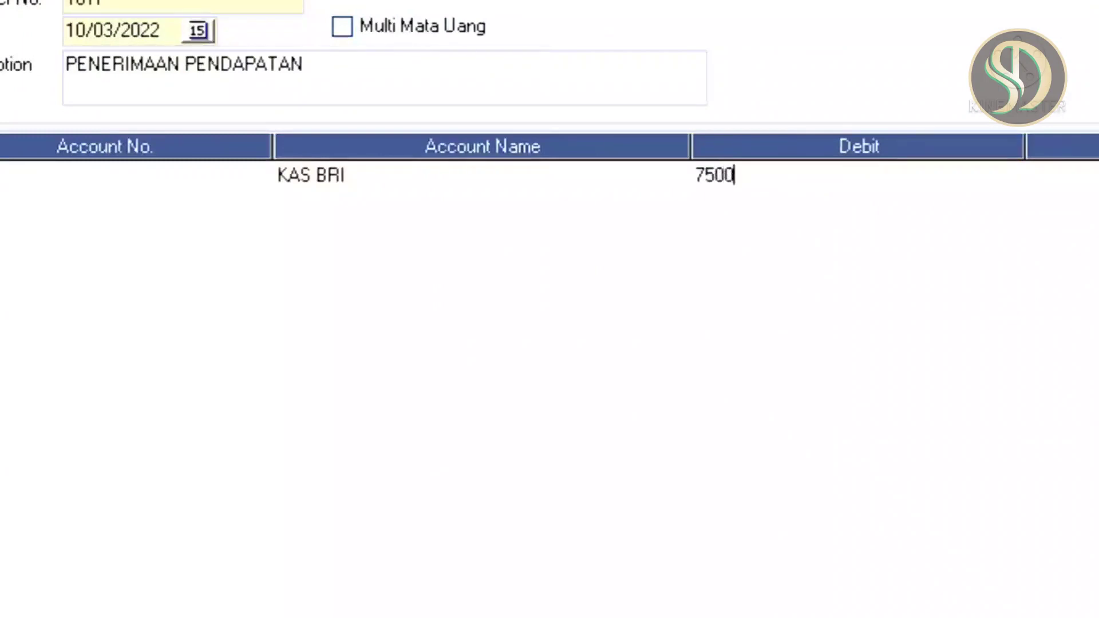
type("0")
key("Return")
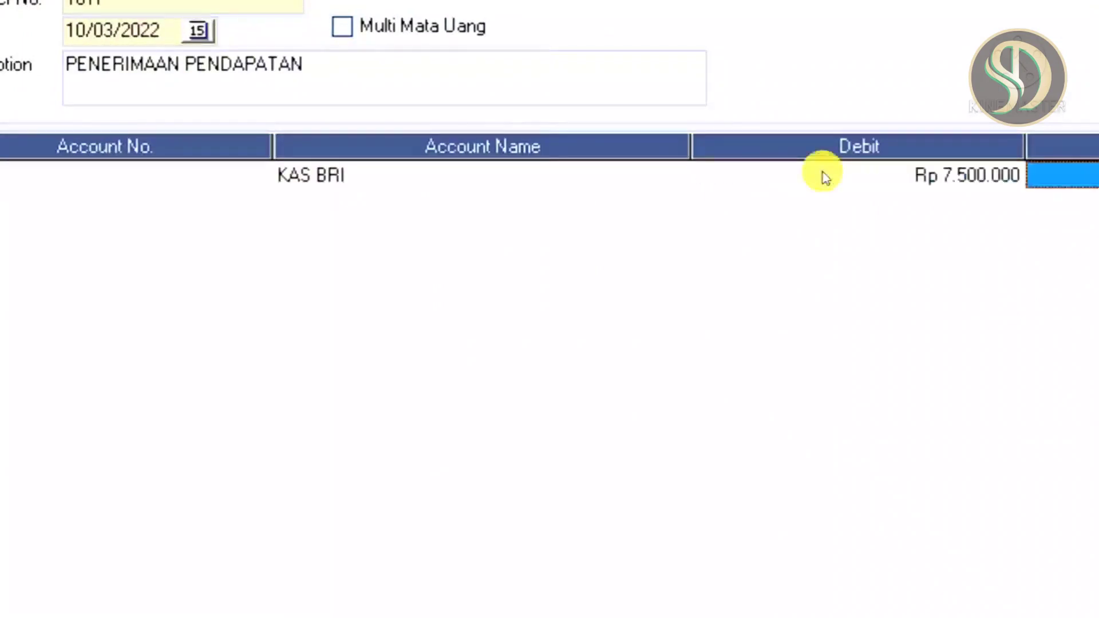
key("Return")
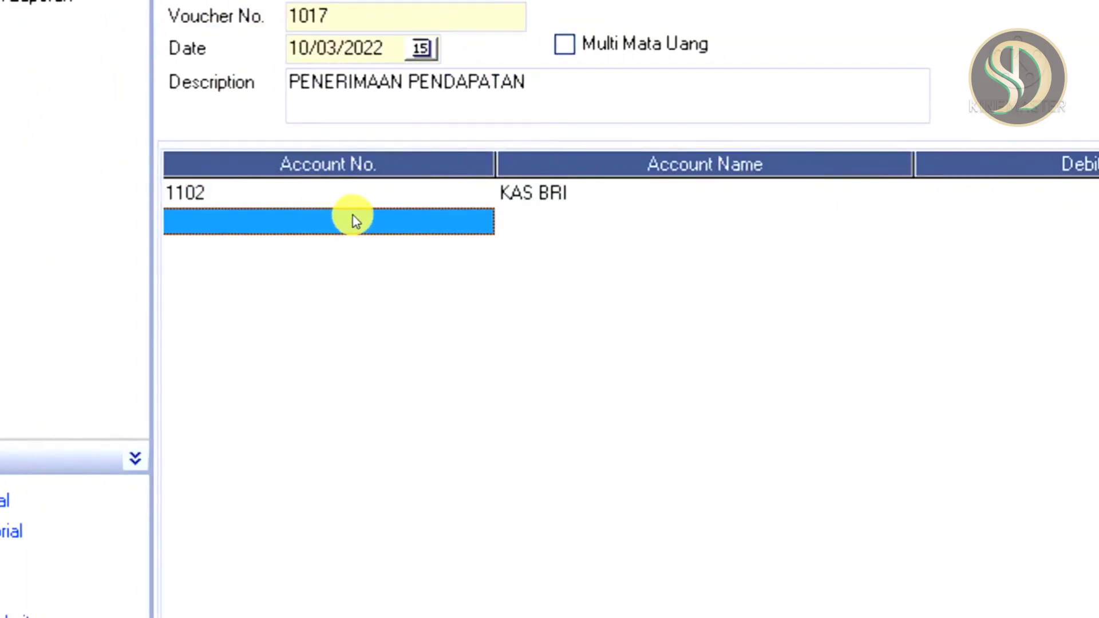
Browse the account list for the second journal line and start creating a new account.
left_click(427, 232)
left_click(482, 223)
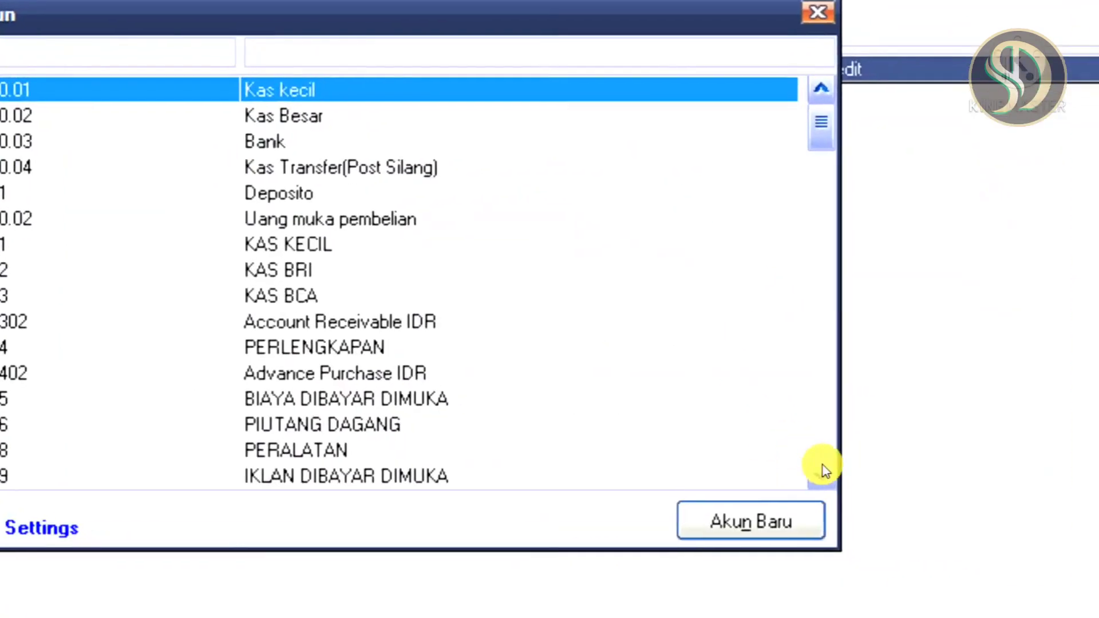
left_click(876, 509)
left_click(876, 509)
left_click(876, 508)
left_click(876, 509)
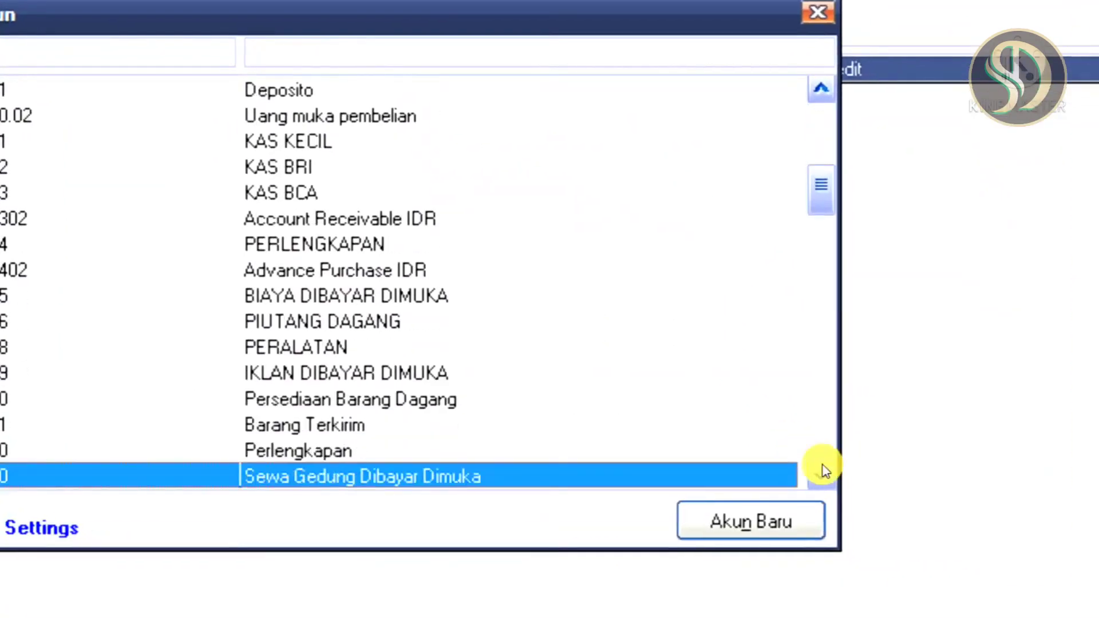
left_click(762, 414)
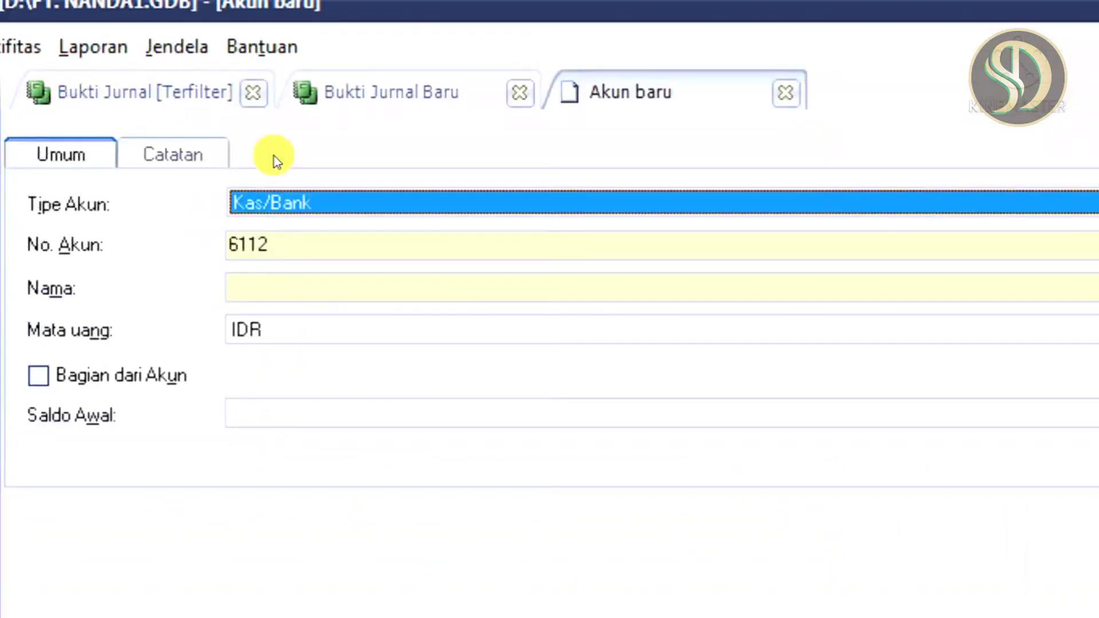
Set the new account's type to Pendapatan.
left_click(287, 203)
key("Down")
key("Down")
key("Down")
key("Down")
key("Down")
key("Down")
key("Down")
key("Down")
key("Down")
key("Down")
key("Down")
key("Down")
key("Down")
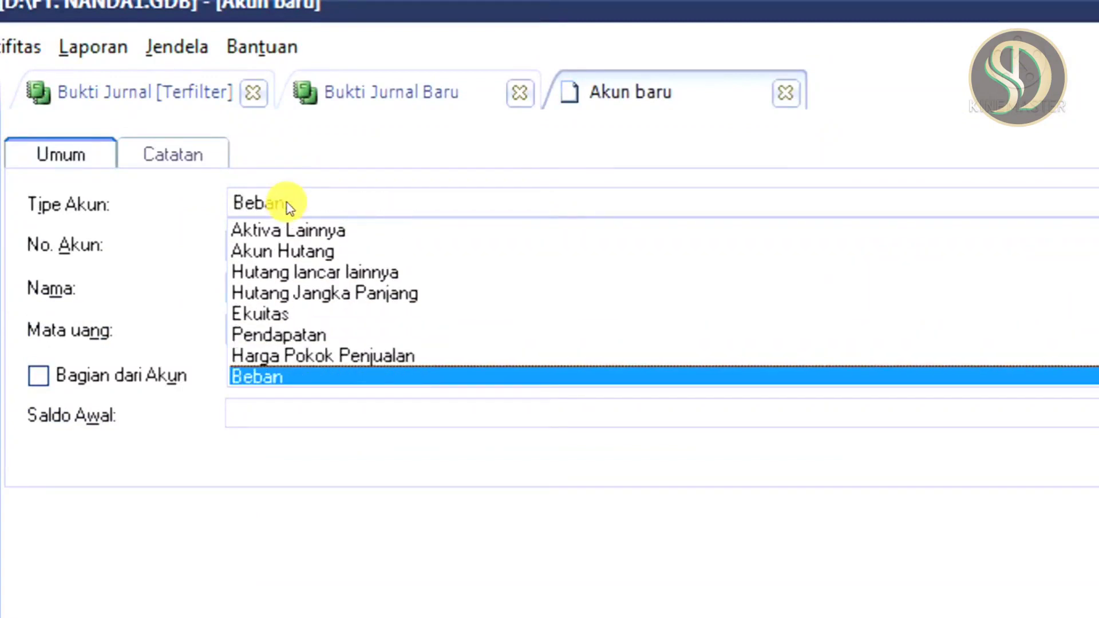
key("Up")
key("Up")
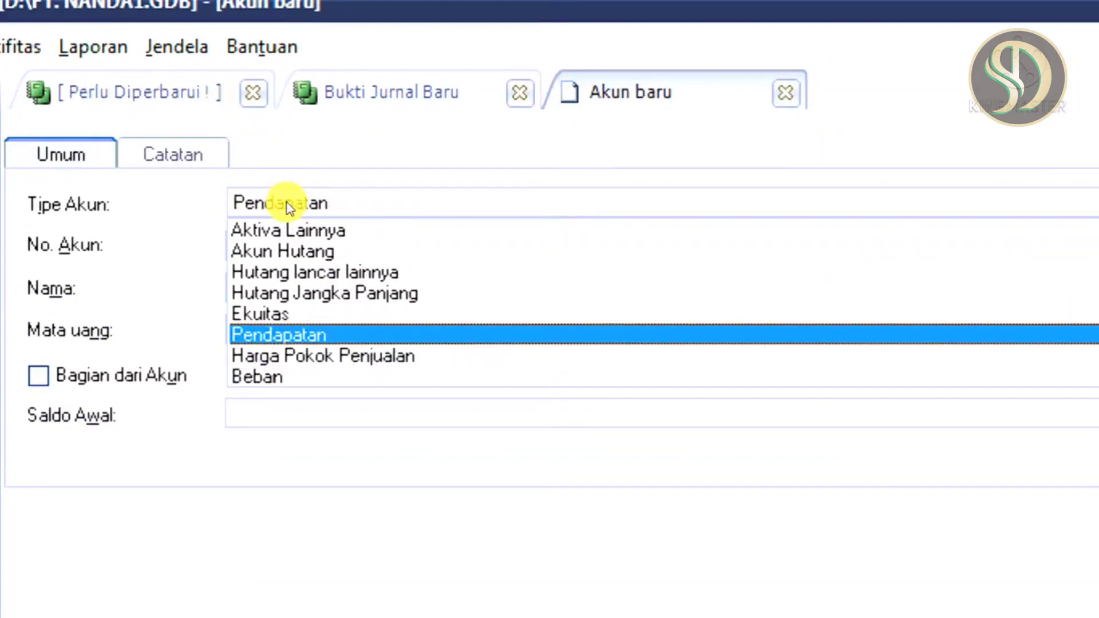
left_click(311, 337)
Save the new account as 4111 PENDAPATAN KURSUS KOMPUTER for the credit line, then save the voucher and start another.
left_click(354, 280)
key("BackSpace")
key("BackSpace")
key("BackSpace")
type("4")
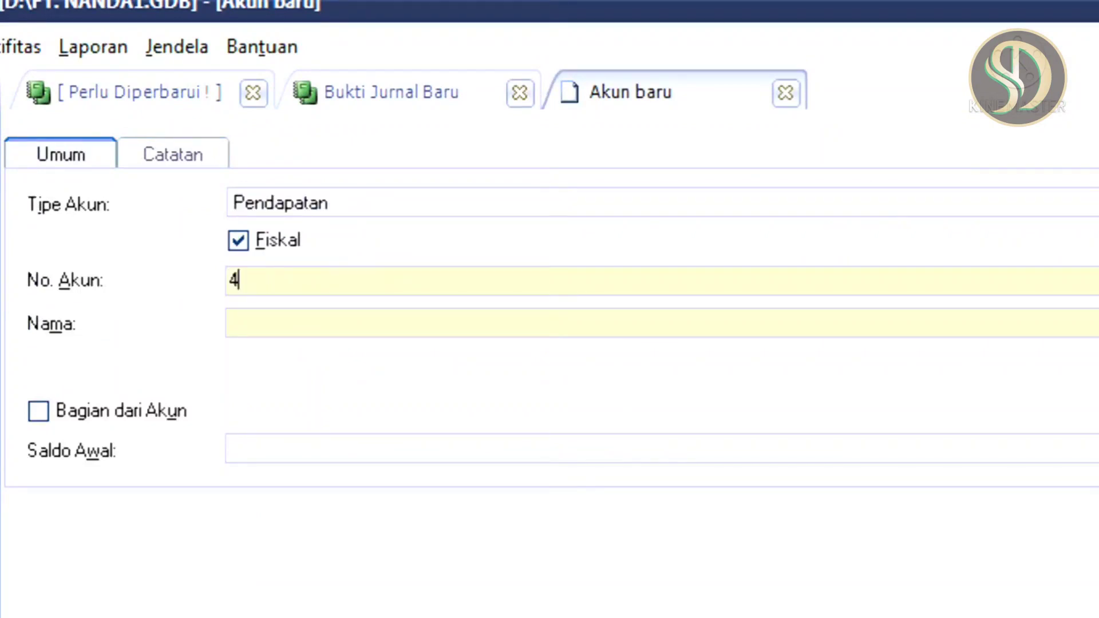
type("111")
left_click(359, 326)
type("PEND")
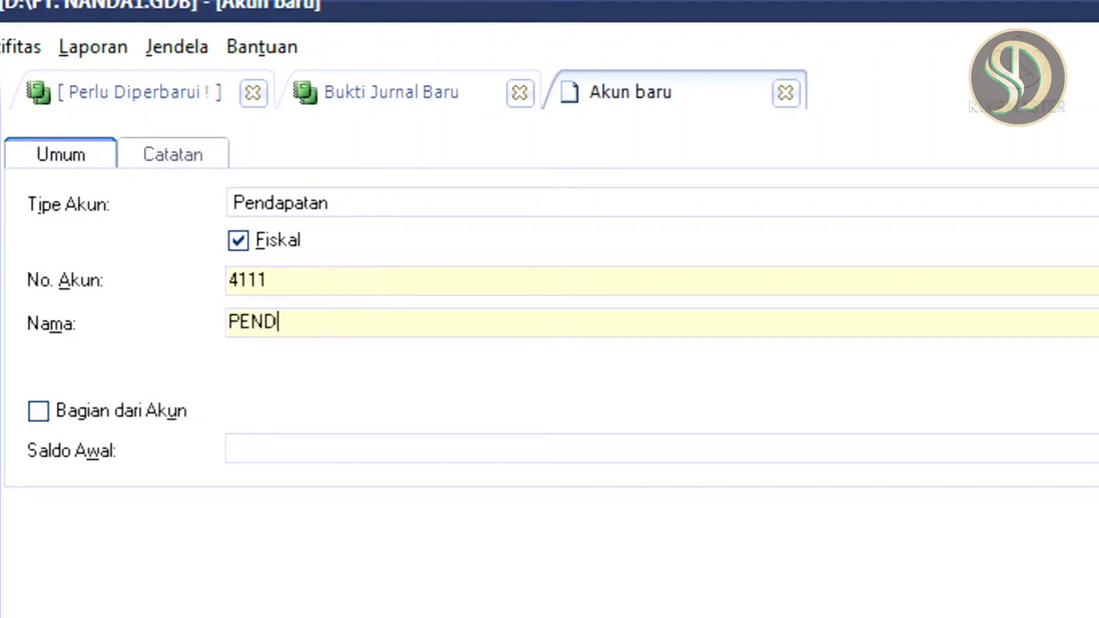
type("APATAN KURSUS KOMPUTER")
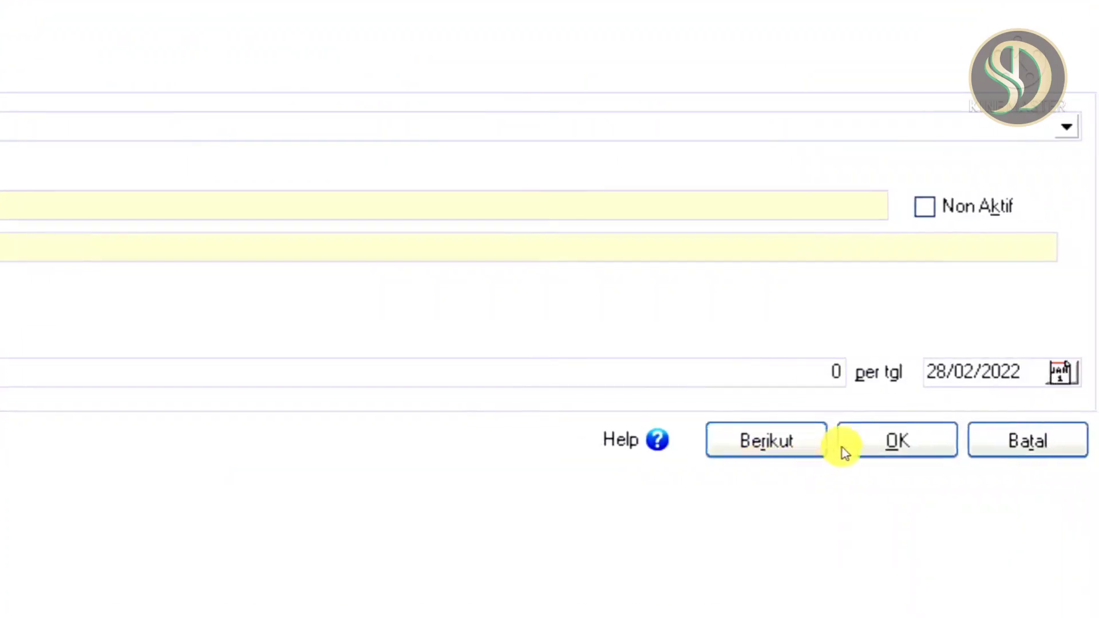
left_click(848, 451)
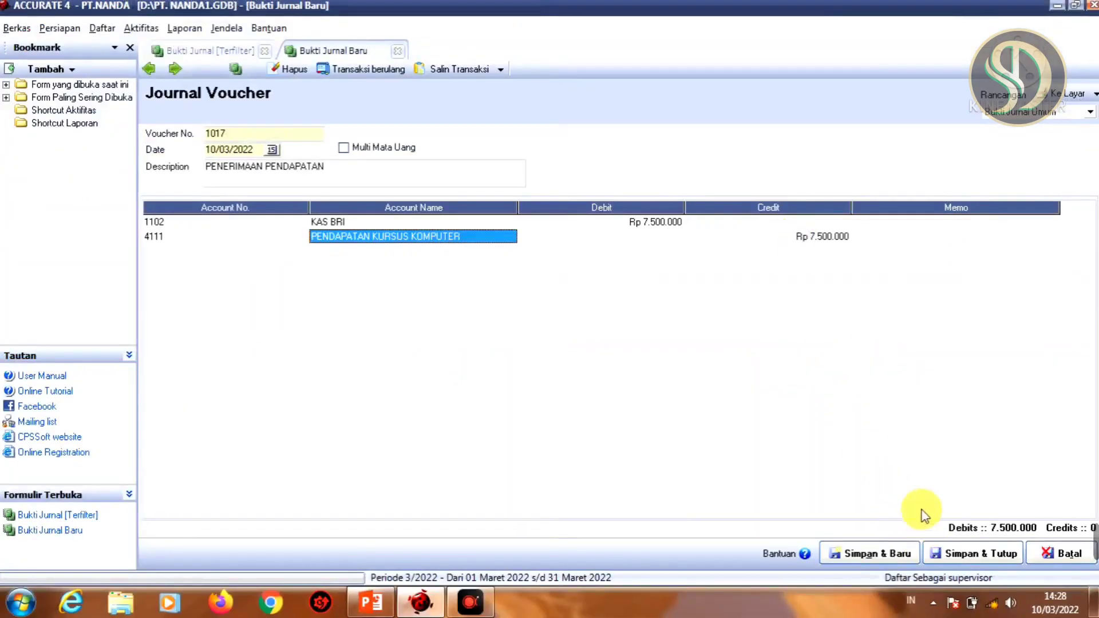
left_click(875, 553)
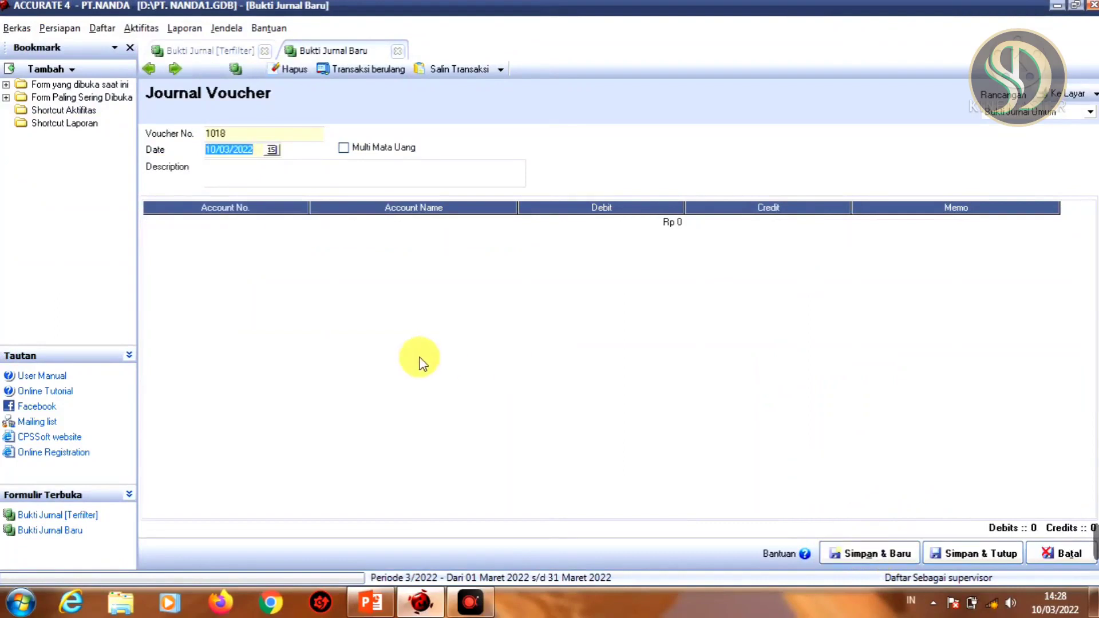
Check the next transaction on the PowerPoint slide, then date the ACCURATE voucher 15/03/2022 and describe it as PENERIMAAN PENDAPATAN BUNGA BANK.
left_click(372, 601)
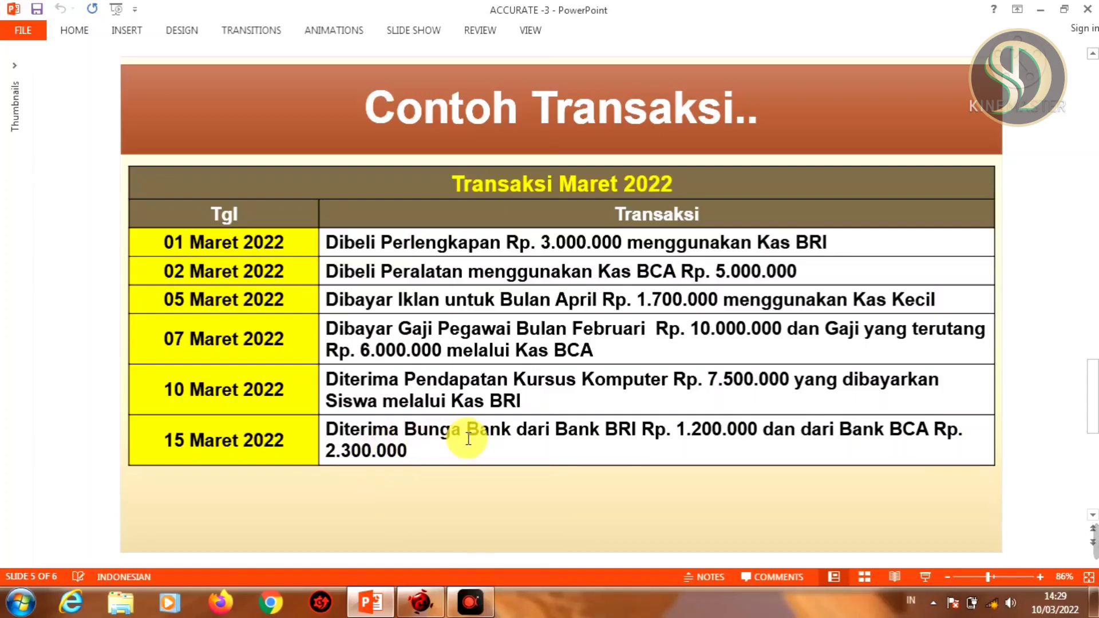
left_click(424, 600)
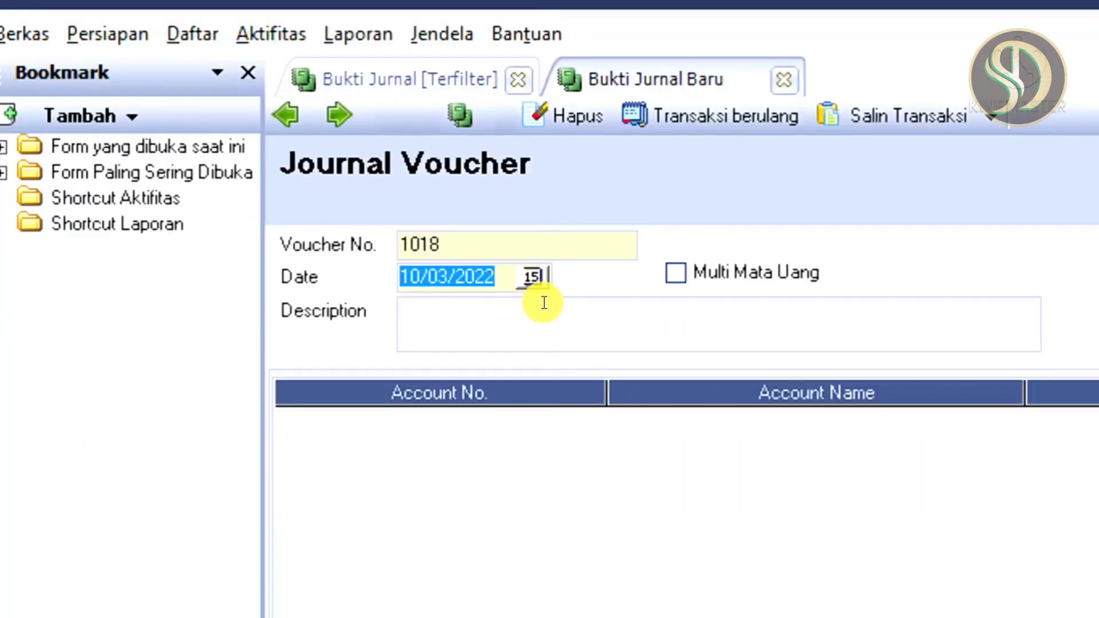
type("15/0")
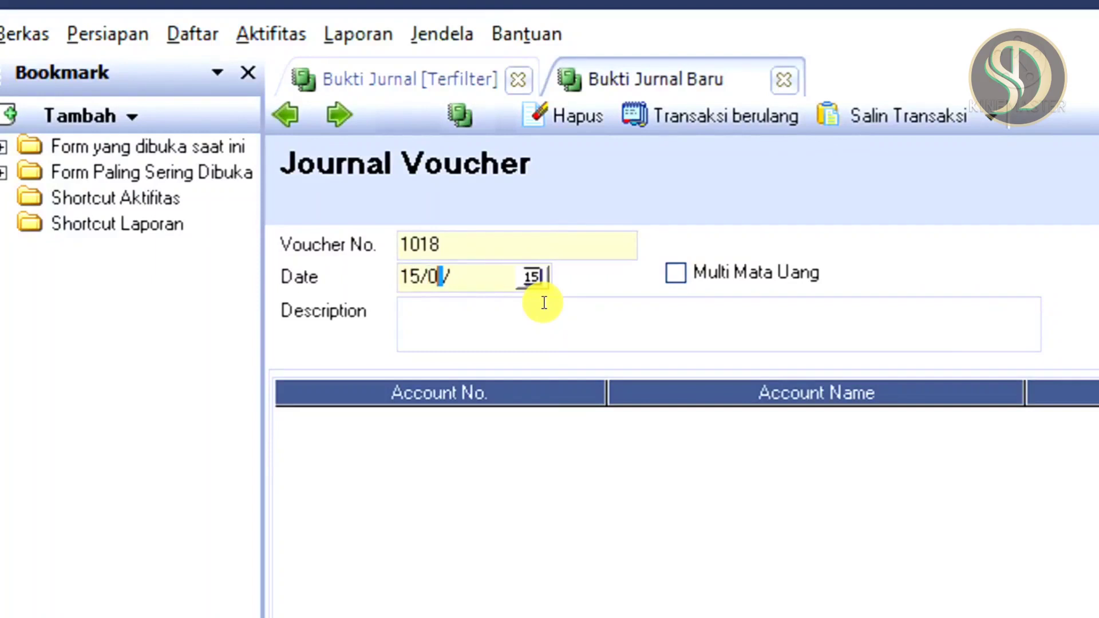
type("3/2022")
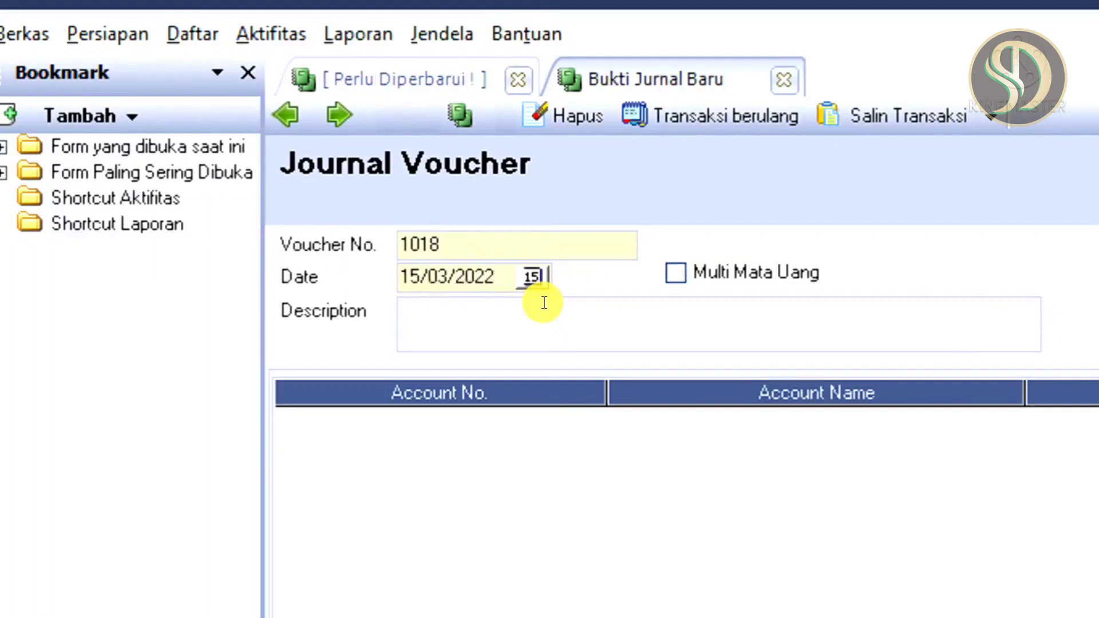
left_click(536, 319)
type("PENERIMAAN PENDAPATAN")
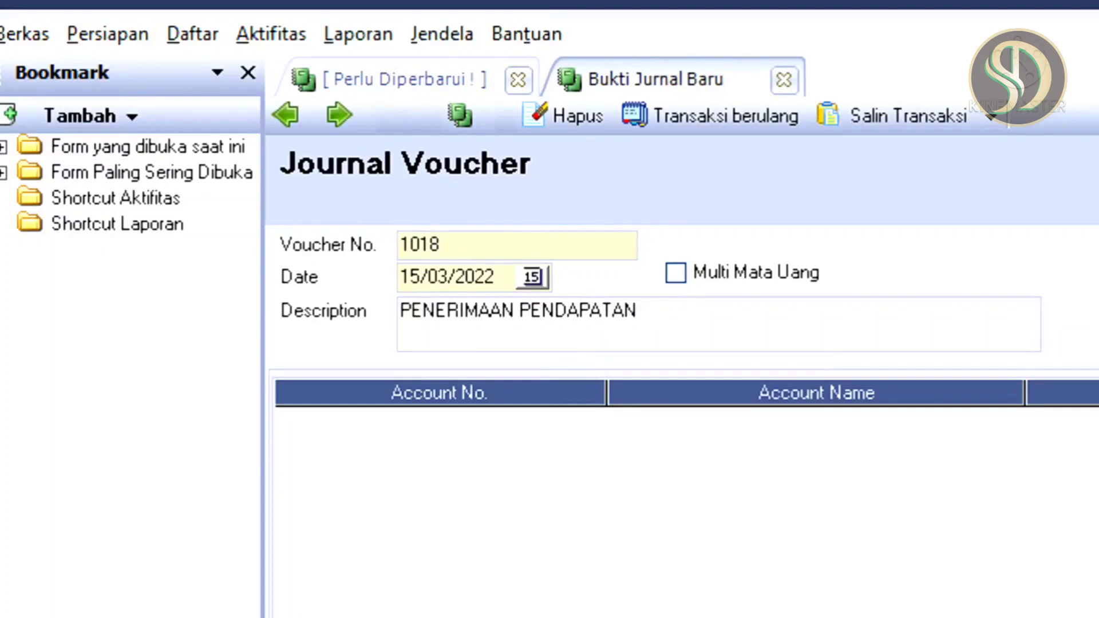
type(" BUNGA BANK")
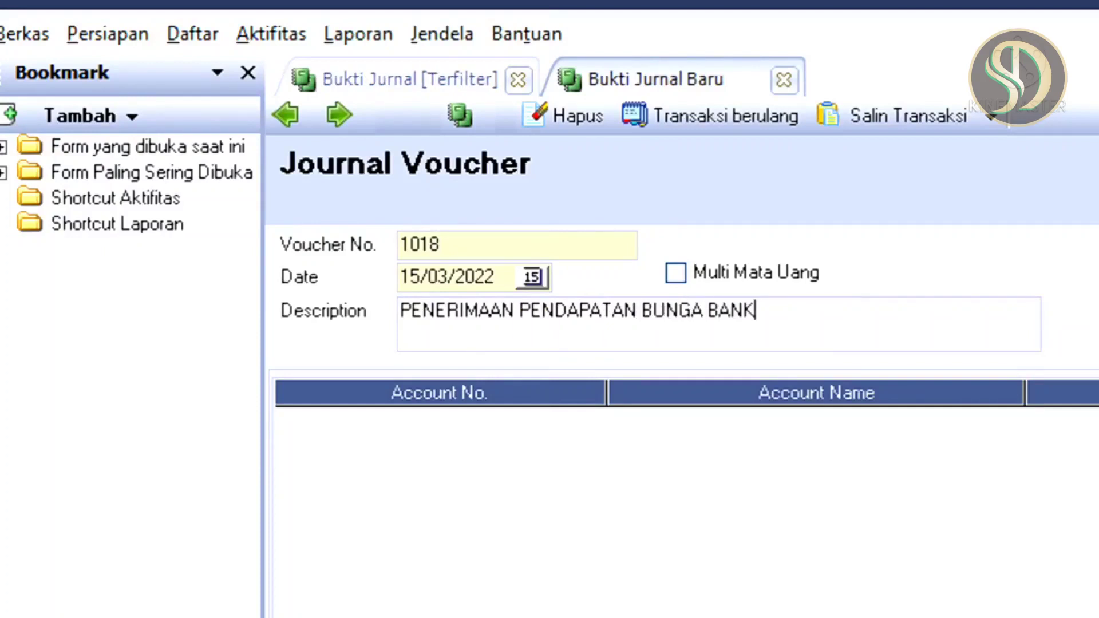
Add the KAS BRI account as the first journal line with a debit of Rp 1.200.000.
left_click(532, 419)
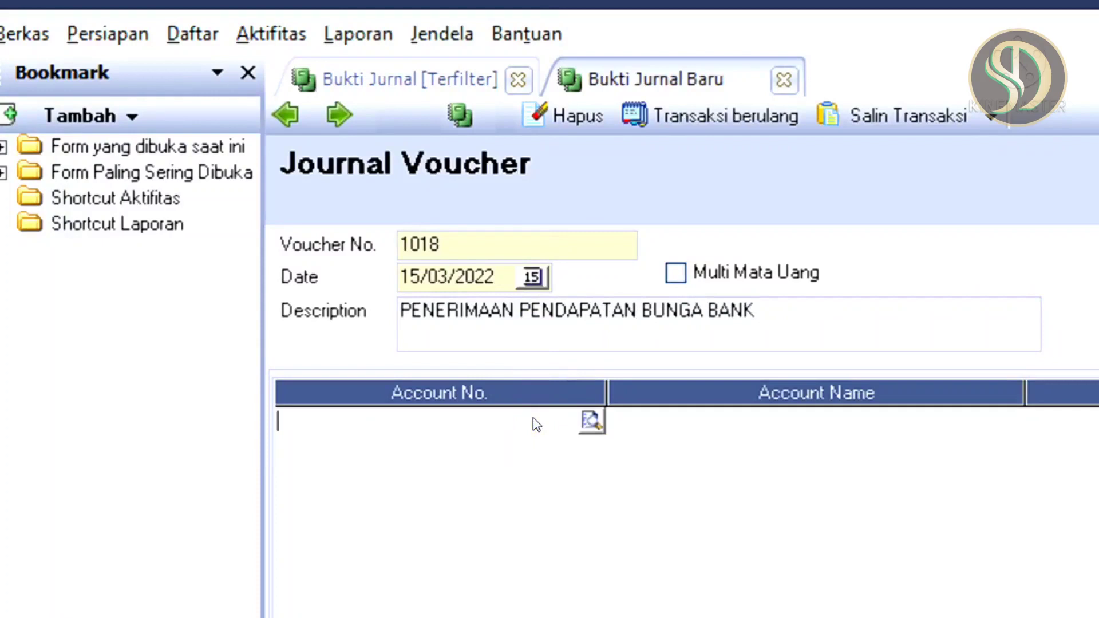
left_click(589, 423)
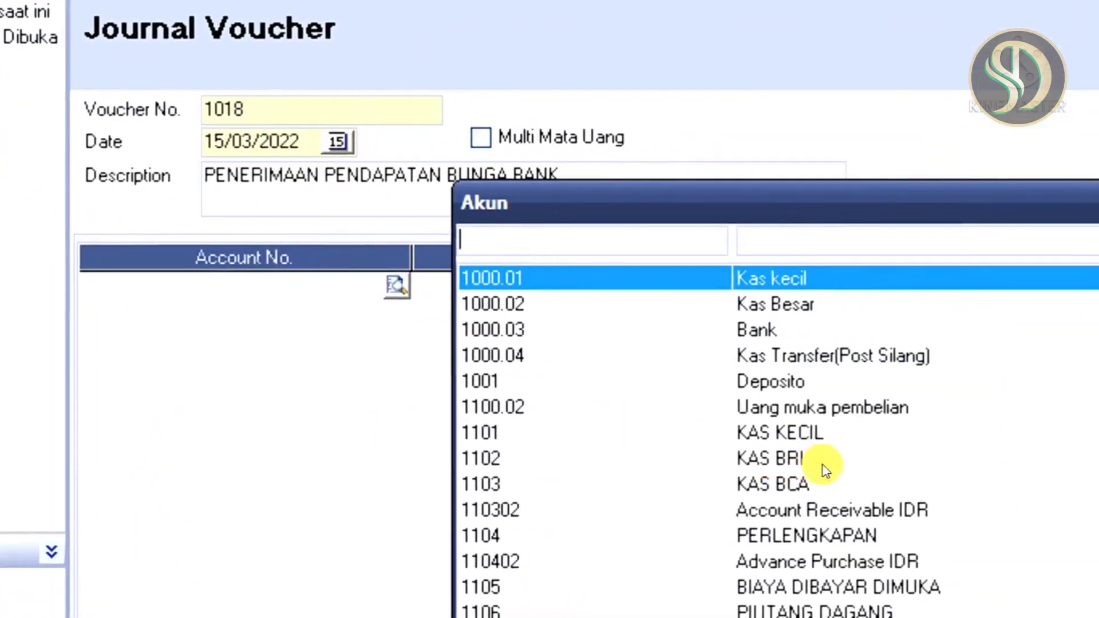
double_click(823, 461)
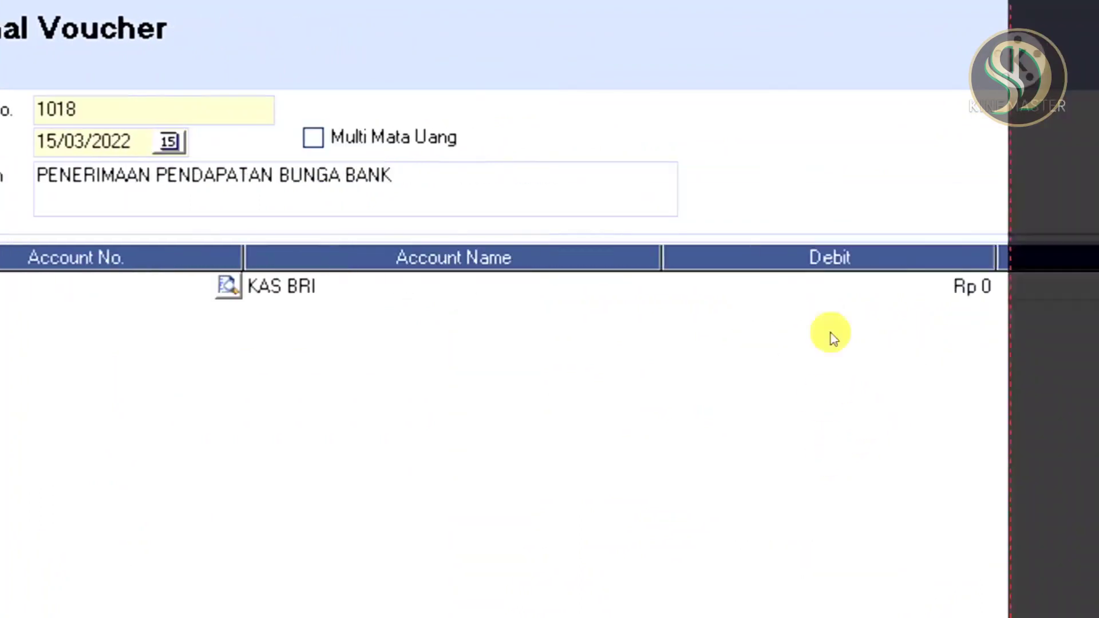
left_click(867, 289)
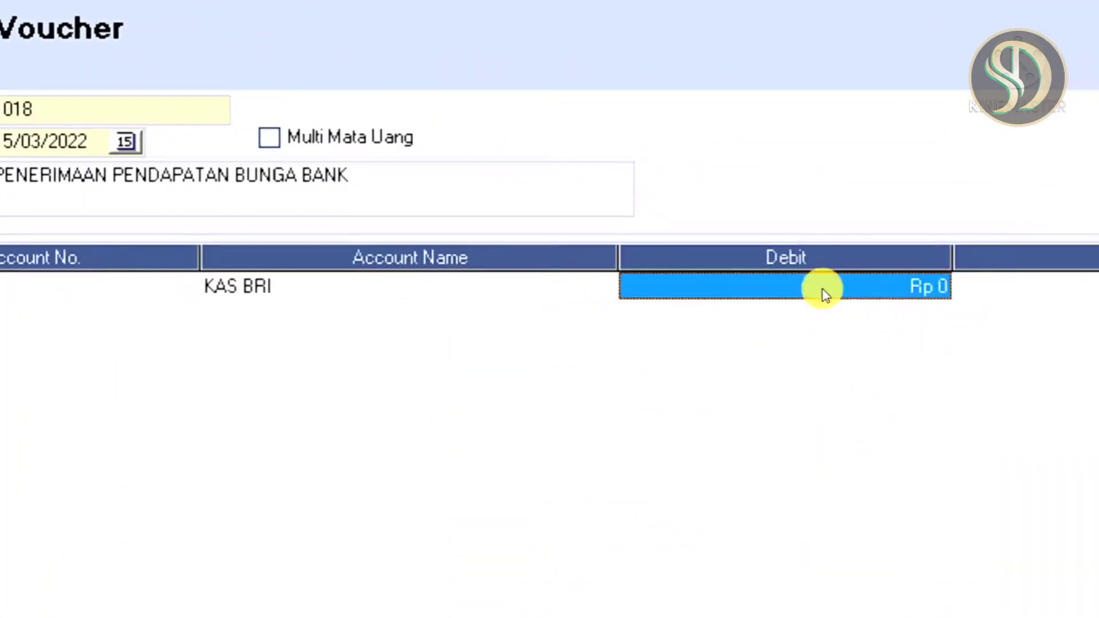
type("1.")
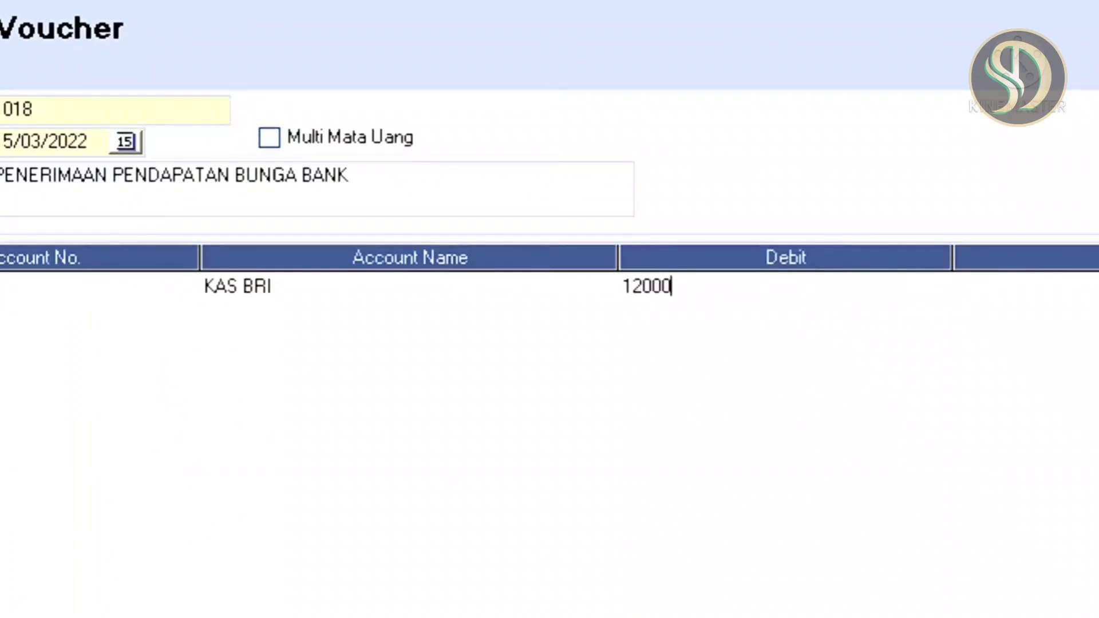
type("200.000")
key("Return")
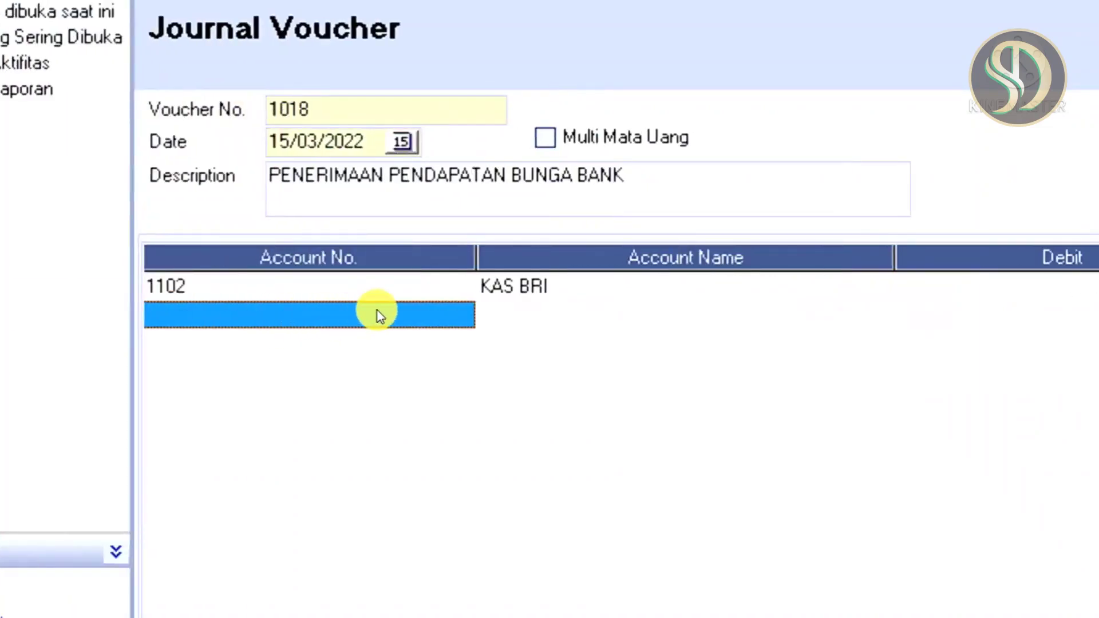
Add the KAS BCA account as the second journal line and clear its automatically filled credit amount.
left_click(107, 317)
left_click(461, 314)
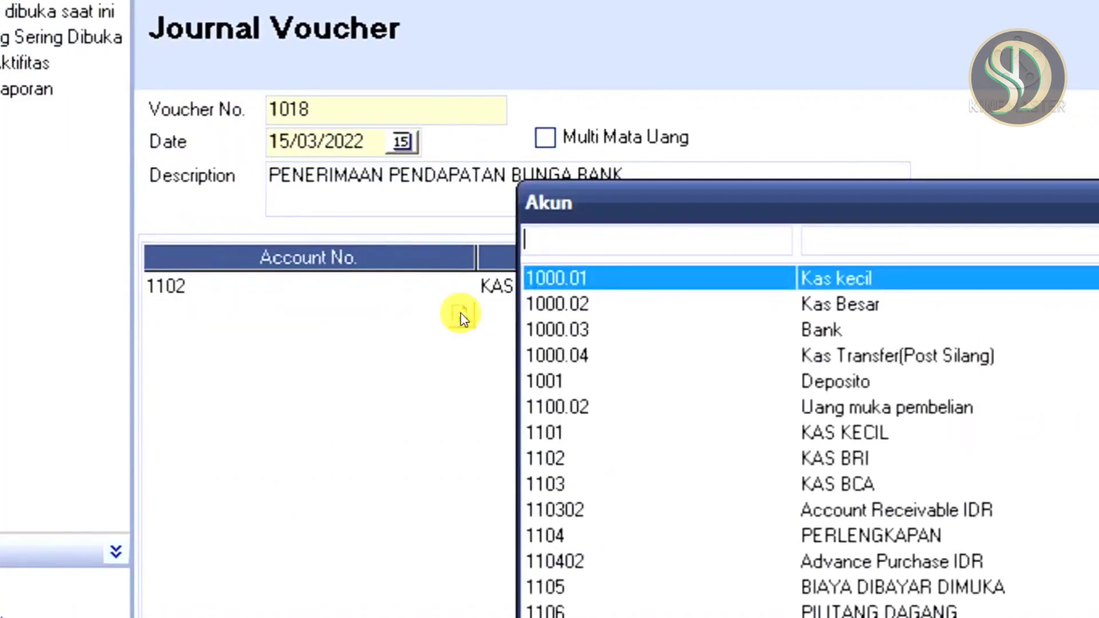
double_click(848, 482)
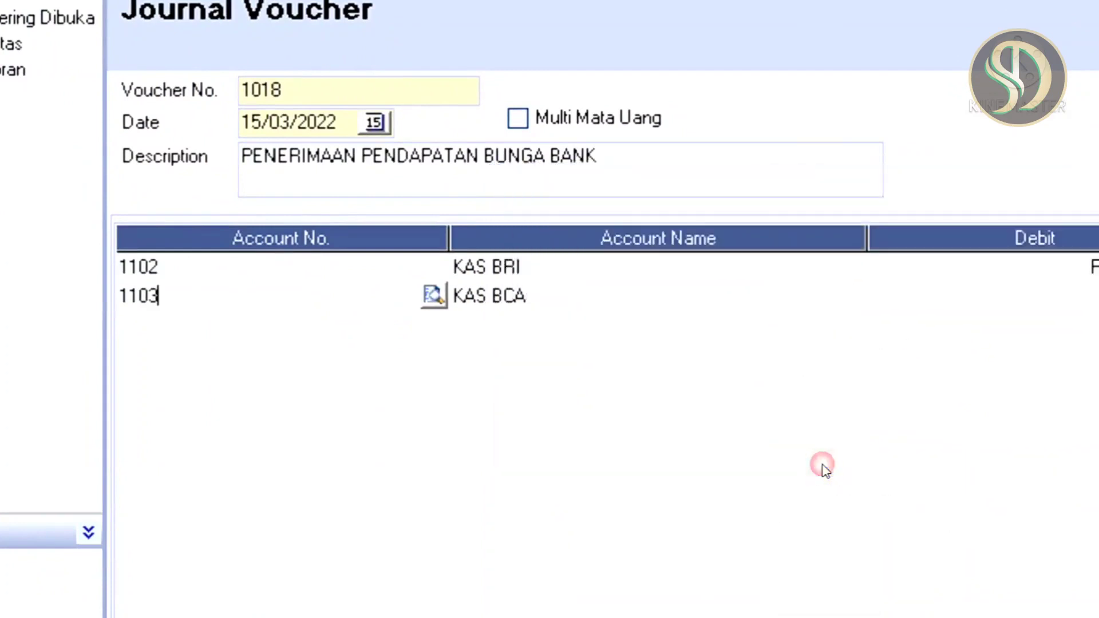
left_click(823, 297)
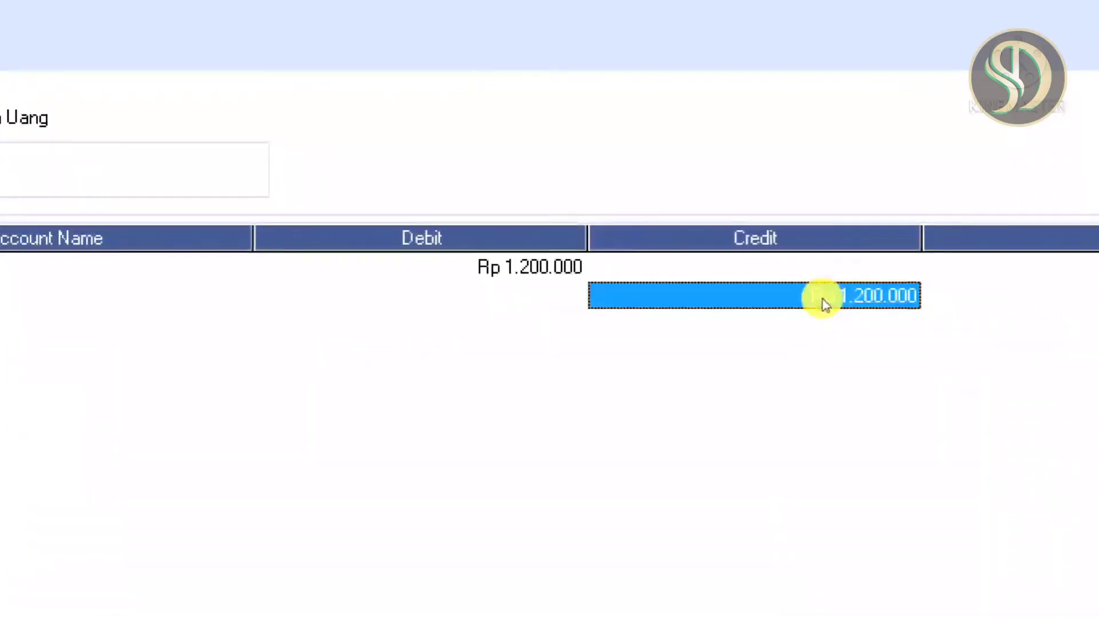
left_click(825, 304)
left_click(827, 305)
key("BackSpace")
key("BackSpace")
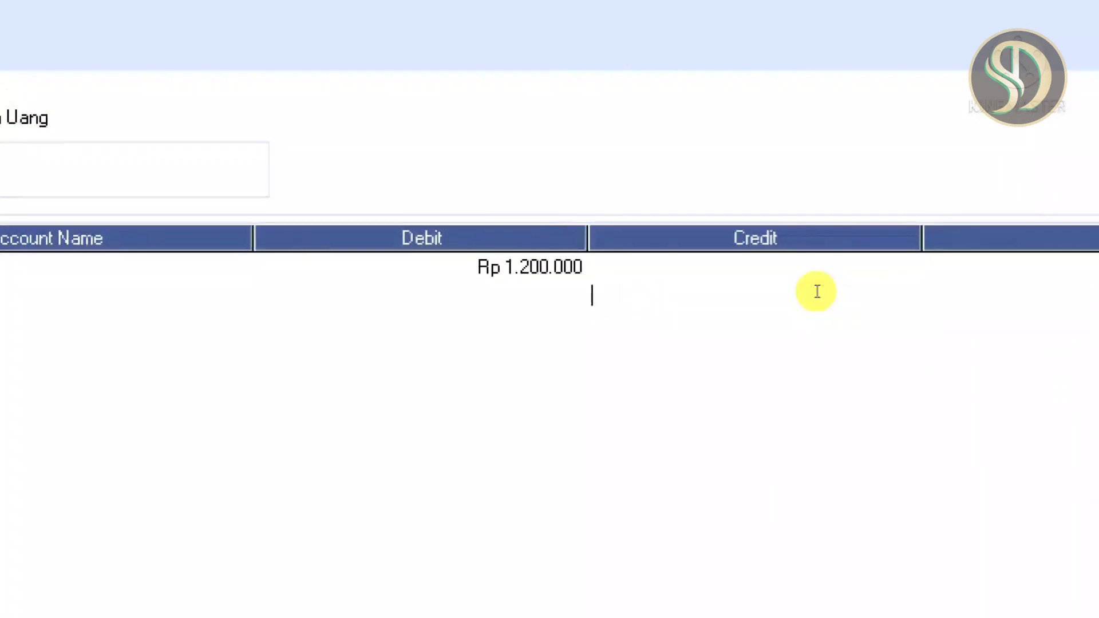
Enter a debit of Rp 2.300.000 on the KAS BCA line and add an empty line below it.
left_click(547, 298)
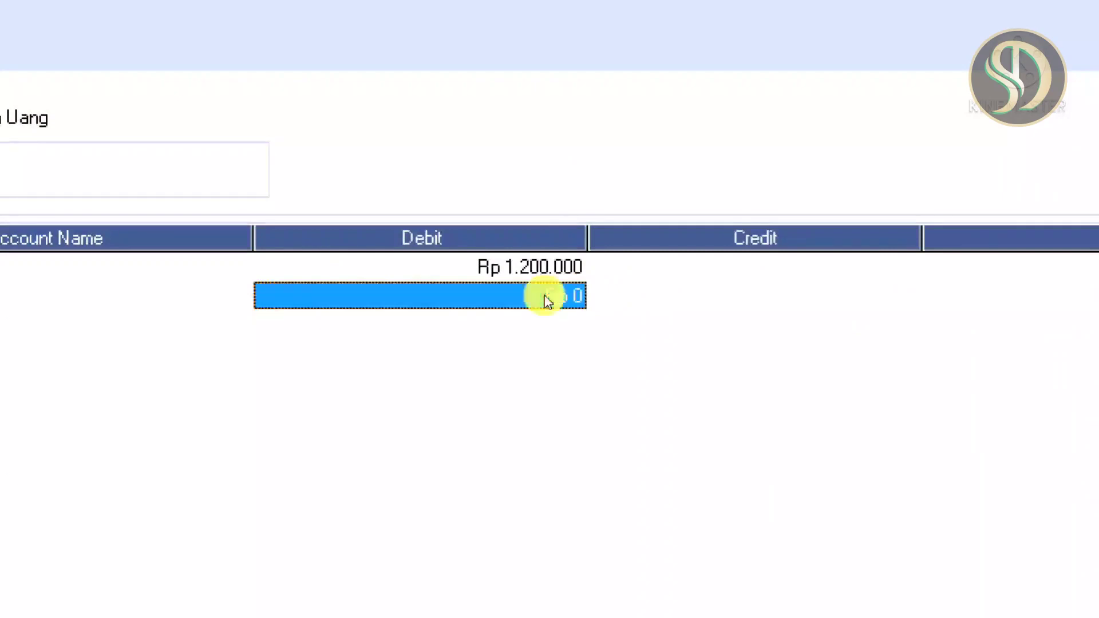
type("2")
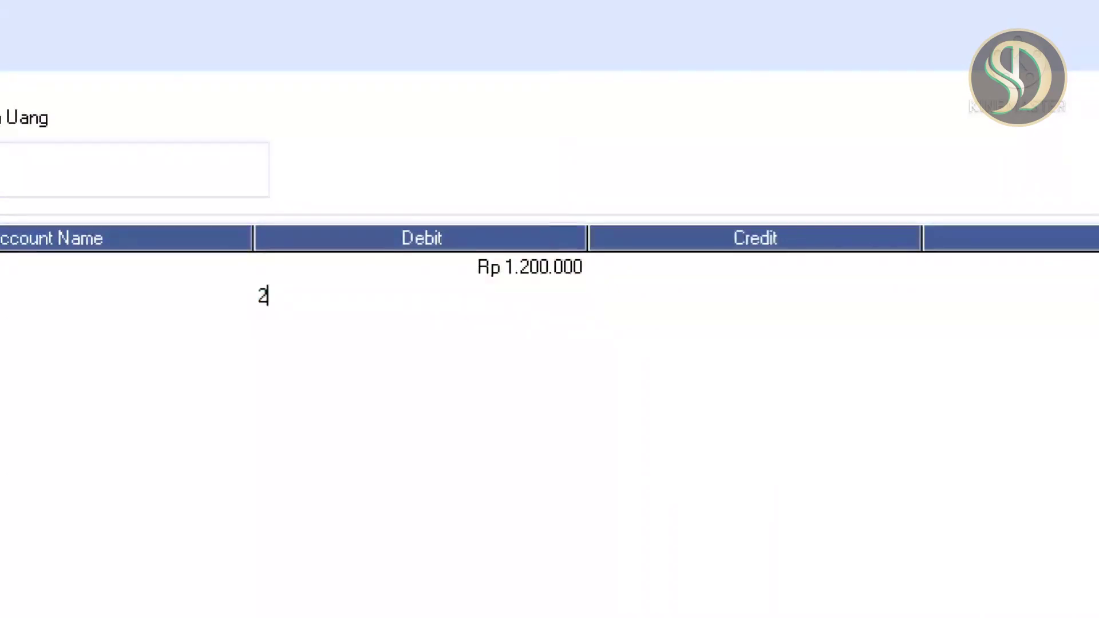
type(".300.000")
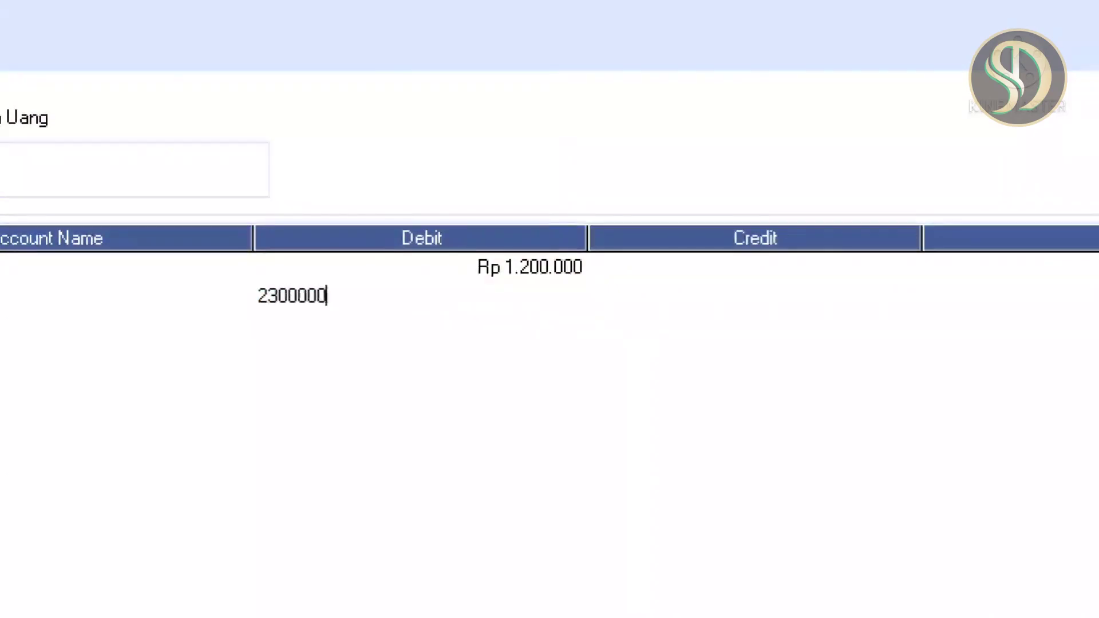
key("Tab")
key("Tab")
key("Tab")
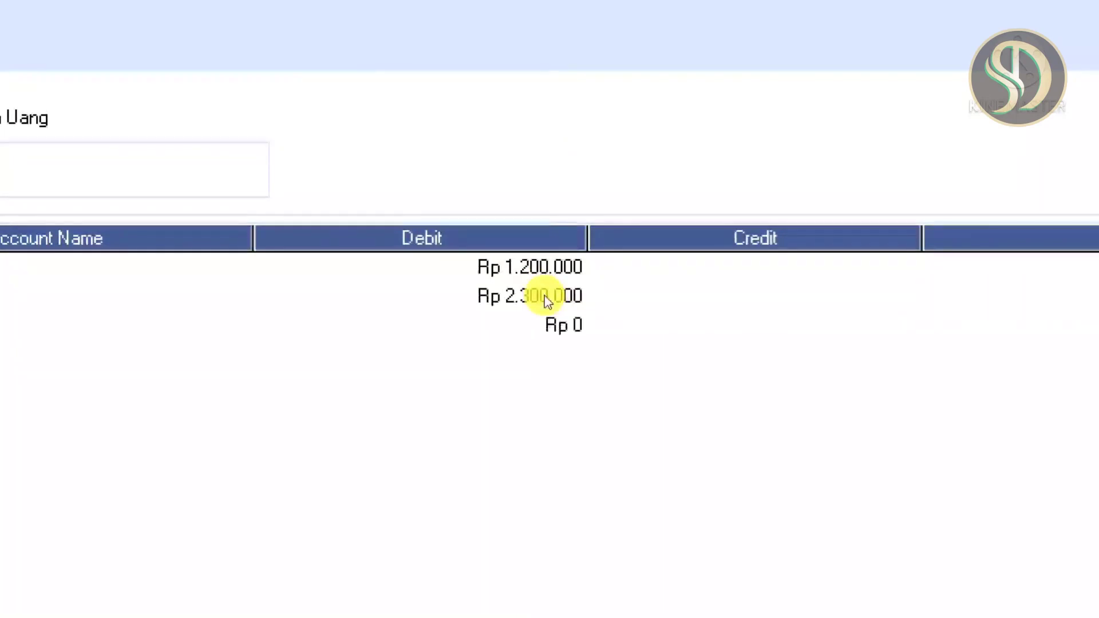
Browse the account list for the third journal line and start creating a new account from it.
left_click(330, 331)
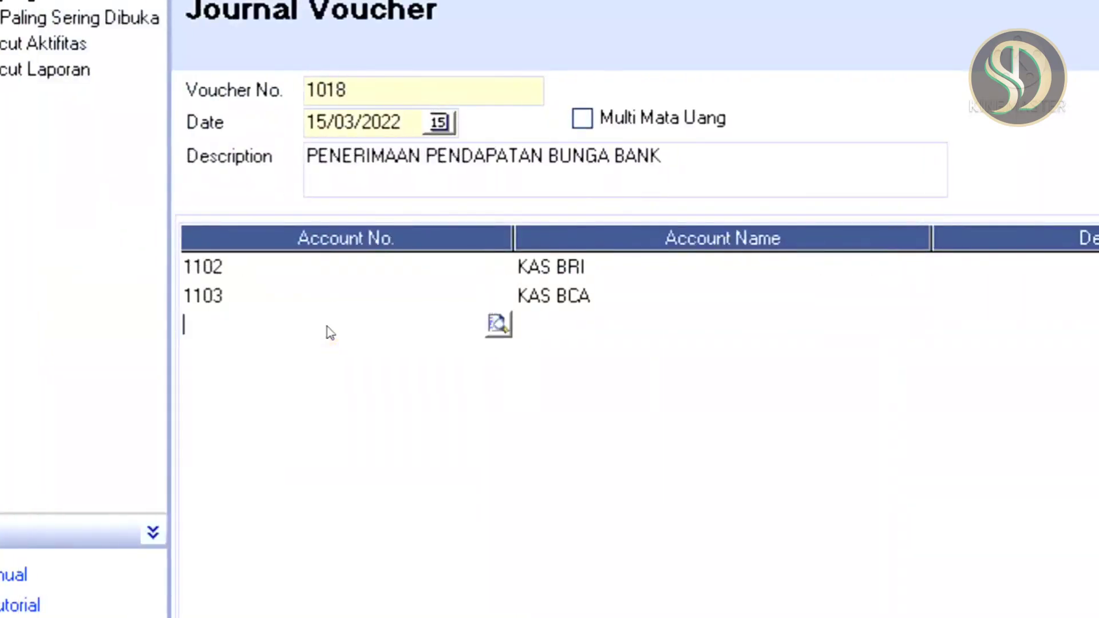
left_click(496, 326)
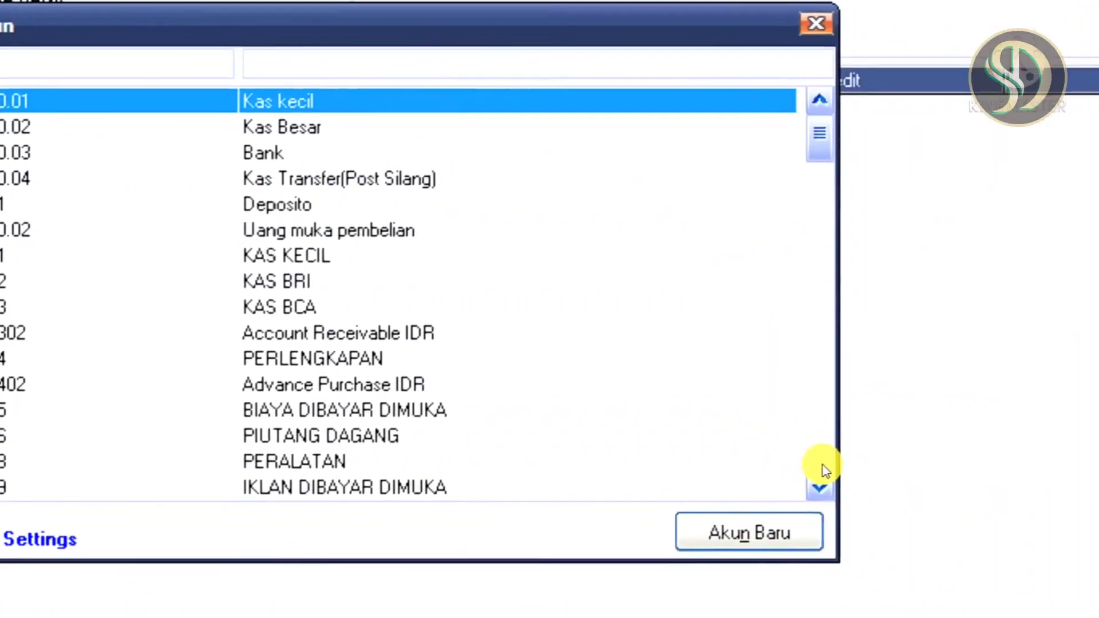
left_click(1098, 516)
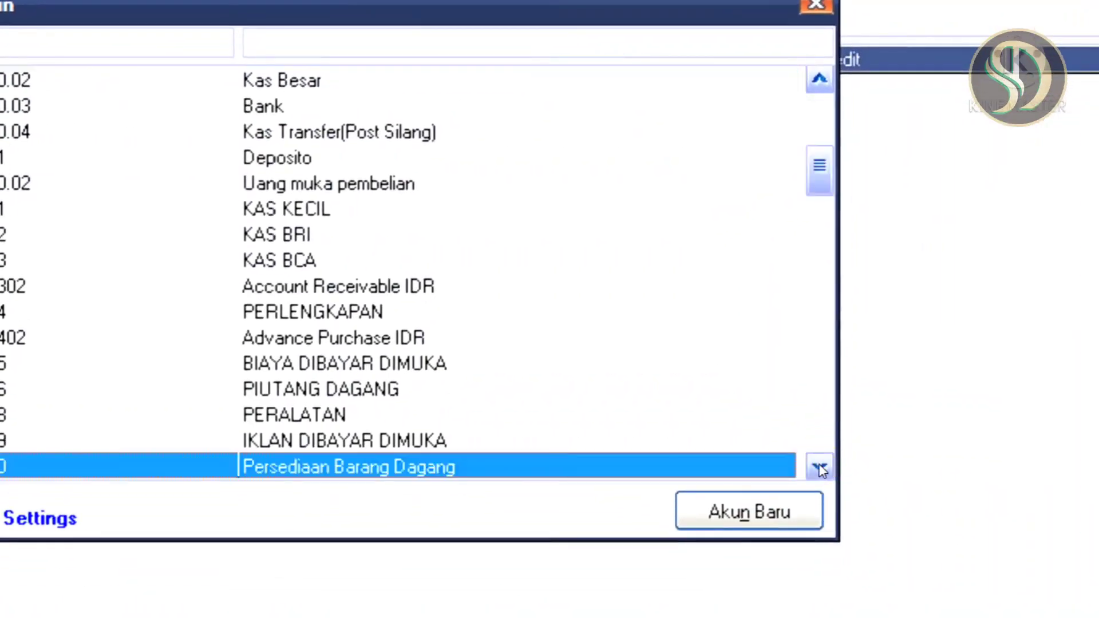
left_click(820, 469)
left_click(820, 468)
left_click(820, 469)
left_click(820, 468)
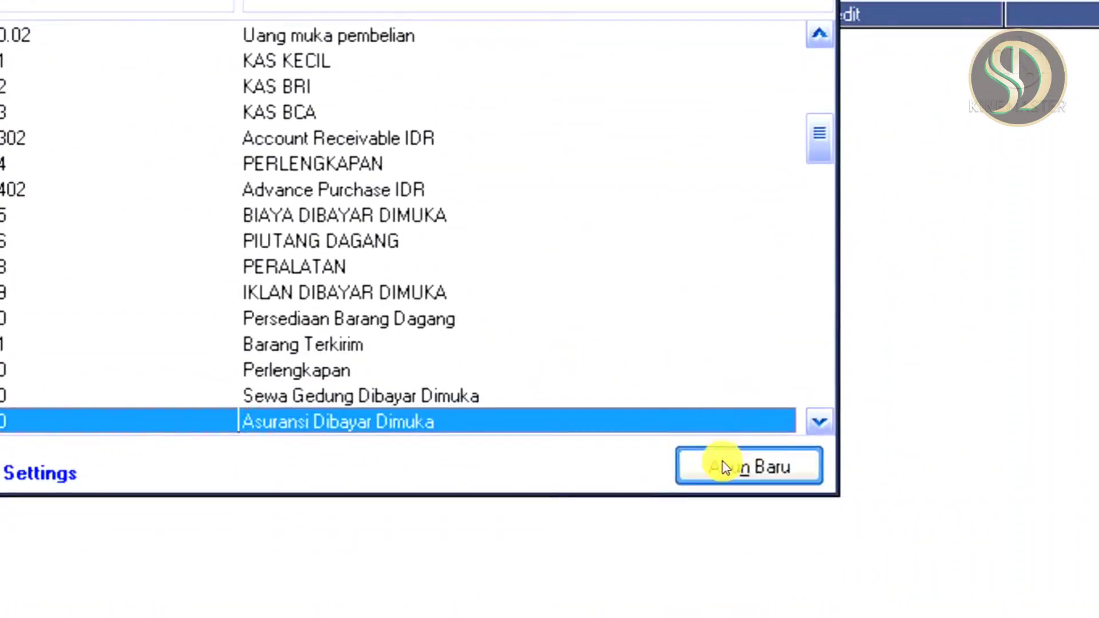
left_click(726, 468)
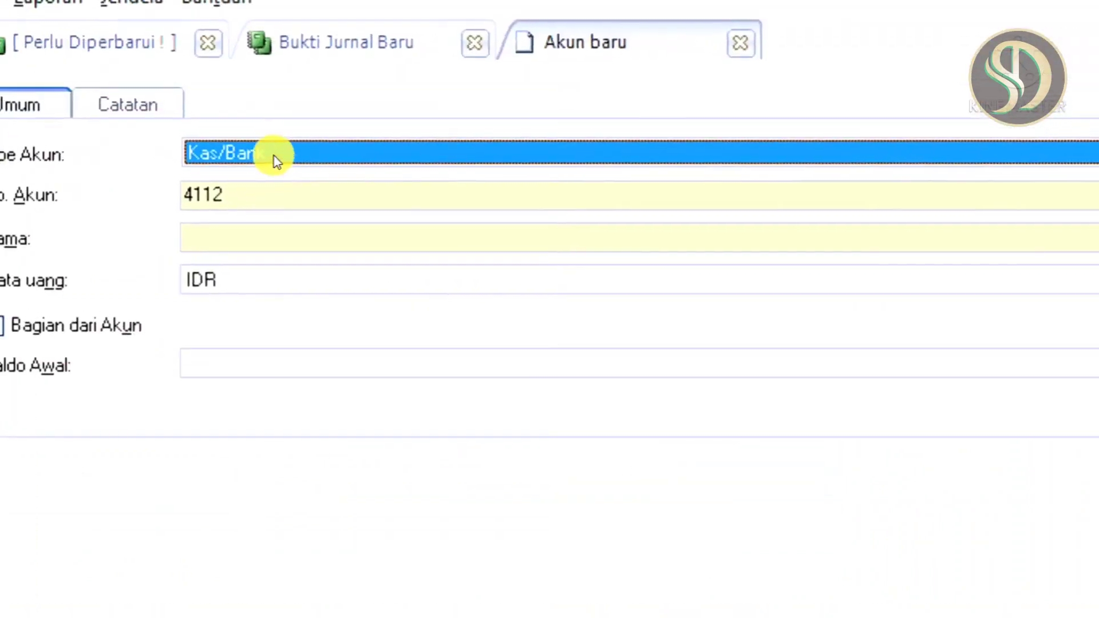
Set the new account's type to Pendapatan.
left_click(244, 157)
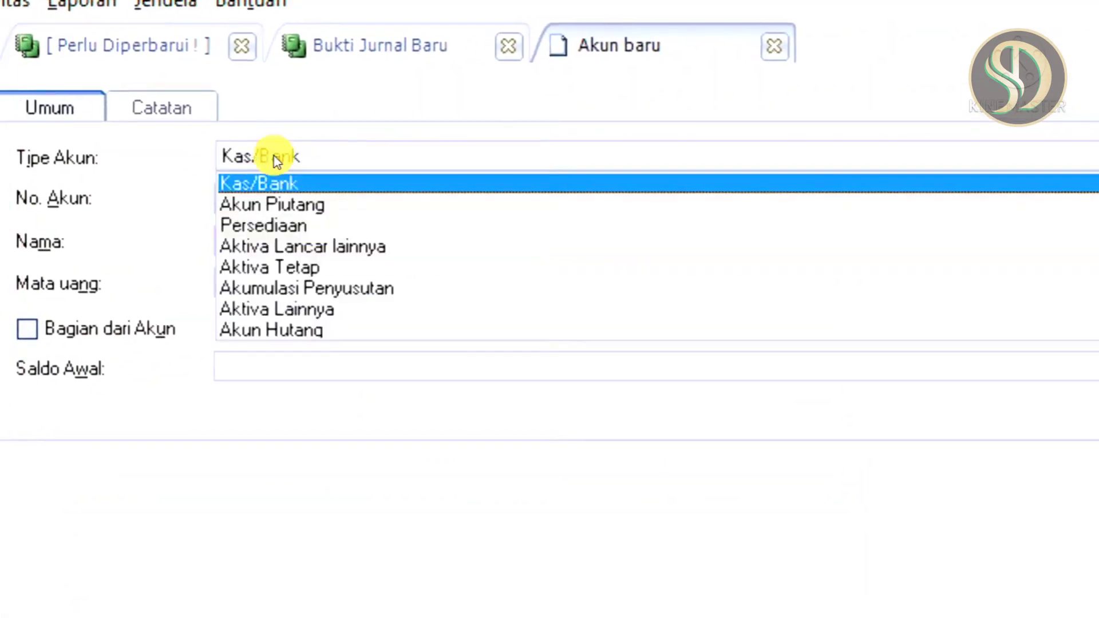
key("Down")
key("Down")
key("Down")
key("Down")
key("Down")
key("Down")
key("Down")
key("Down")
key("Down")
key("Down")
key("Down")
key("Down")
key("Down")
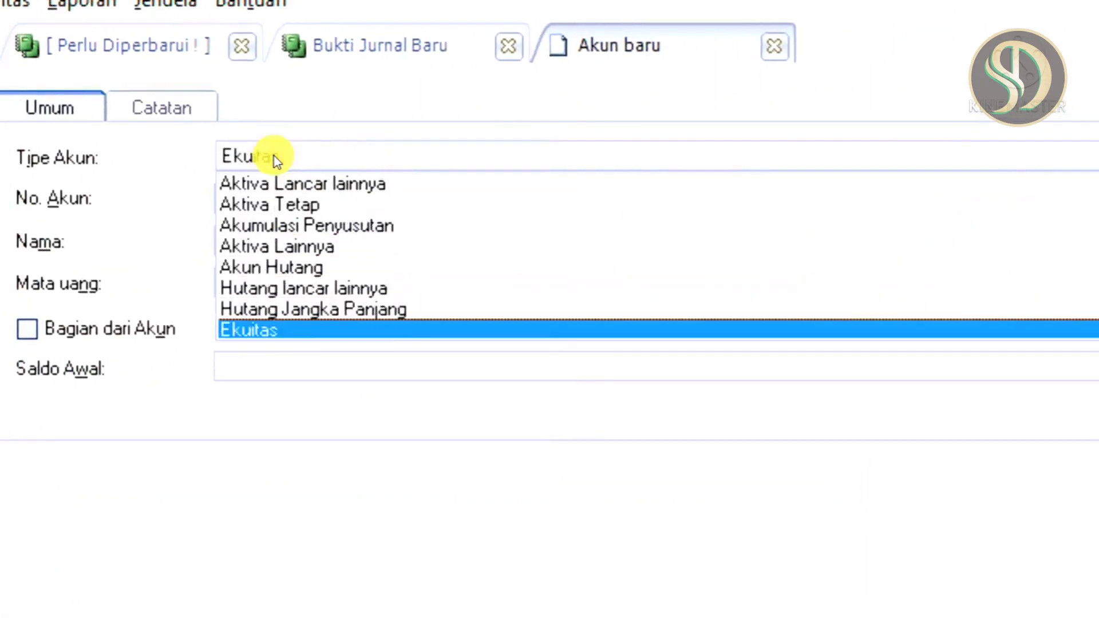
key("Up")
key("Up")
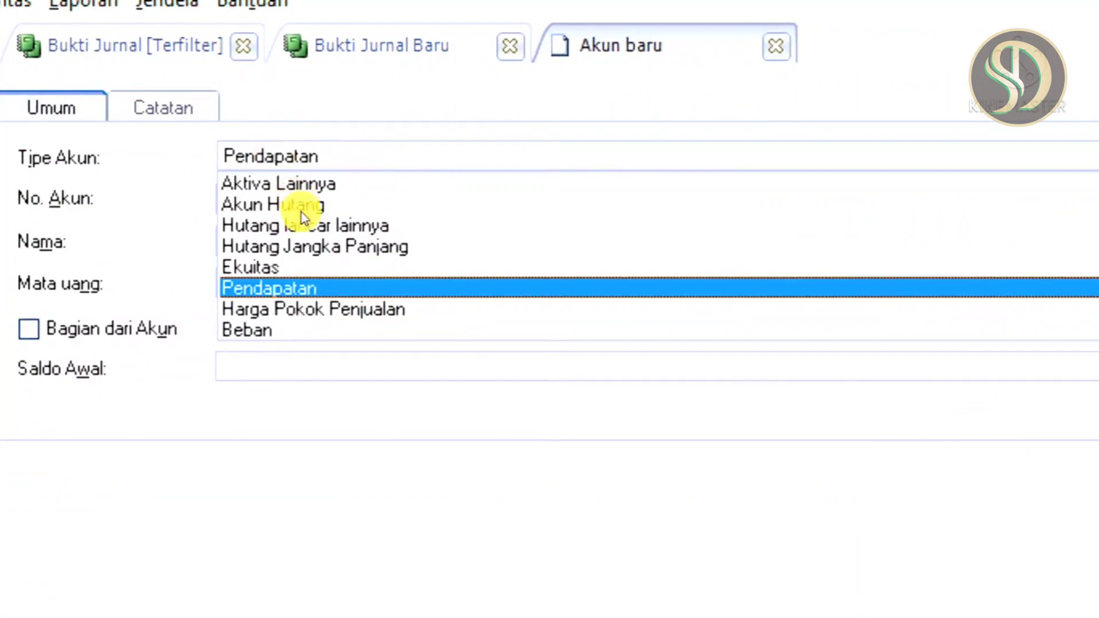
left_click(307, 287)
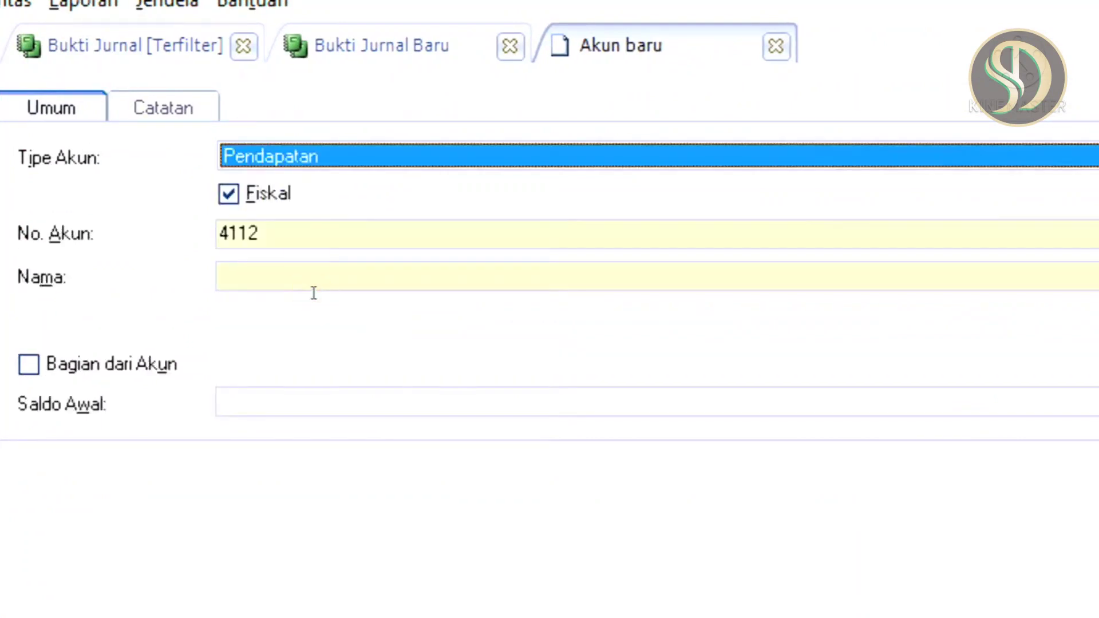
Name the new account PENDAPATAN BUNGA and save it for use on the voucher's third line.
left_click(298, 225)
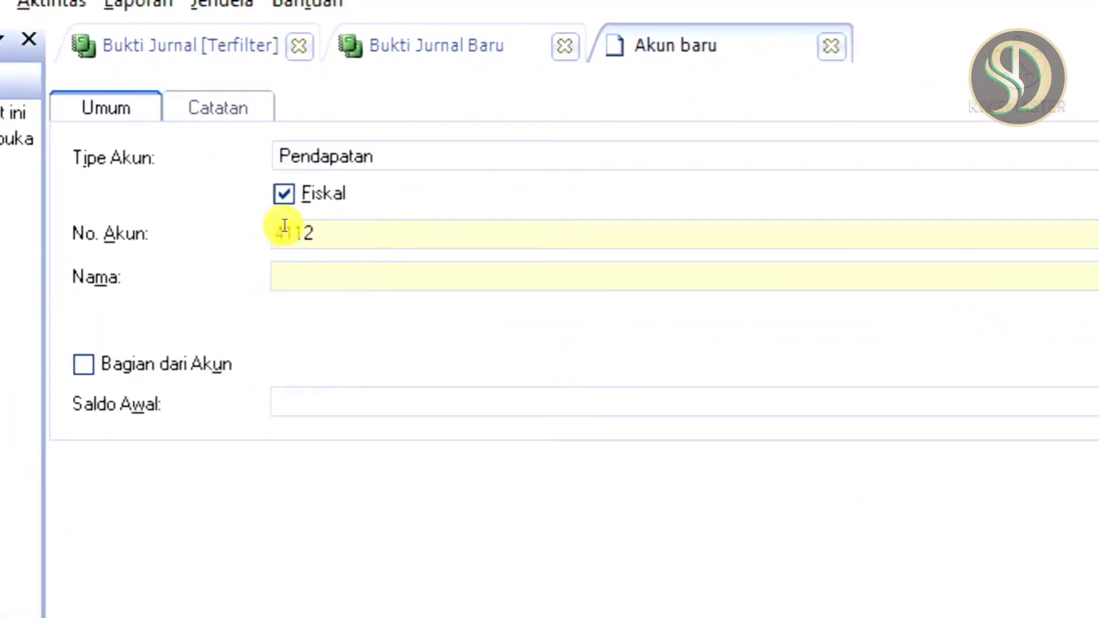
left_click(330, 261)
type("PENDAPA")
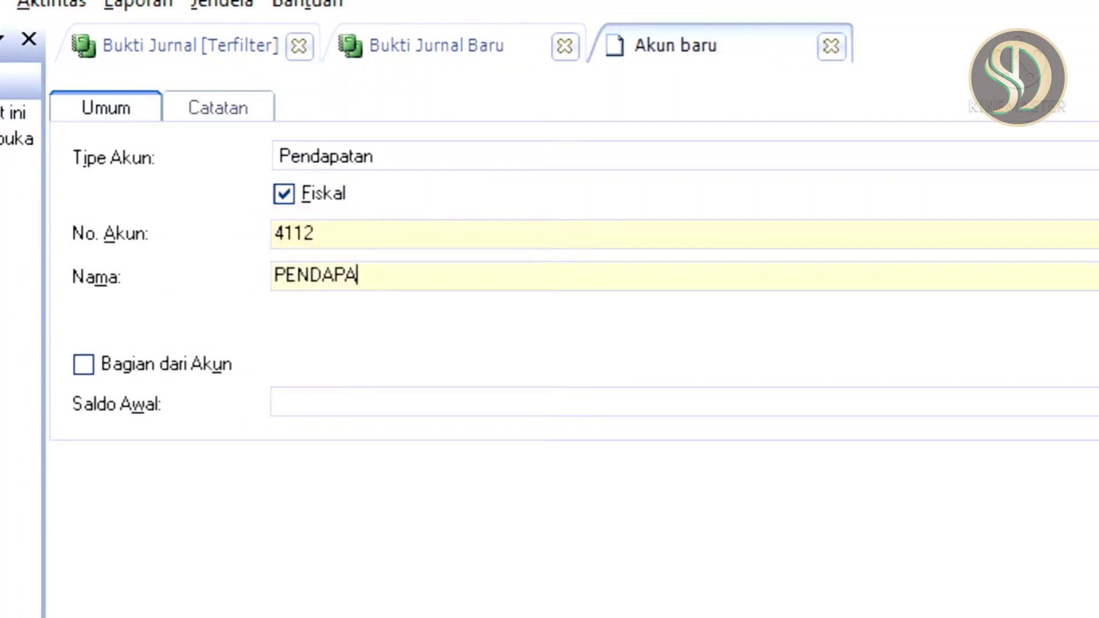
type("TAN B")
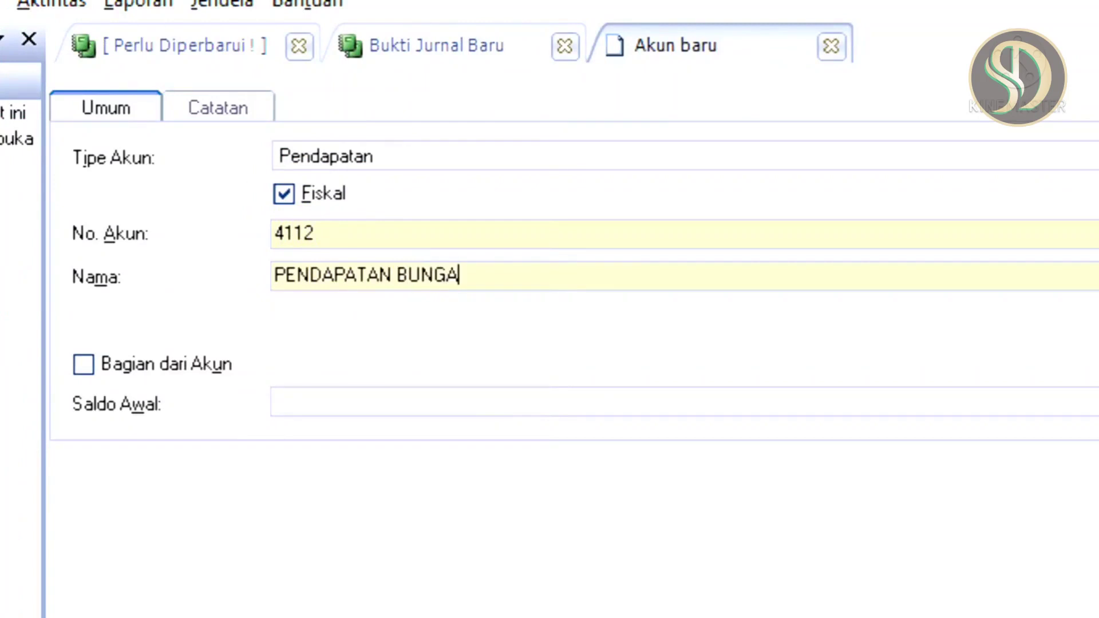
type("UNGA")
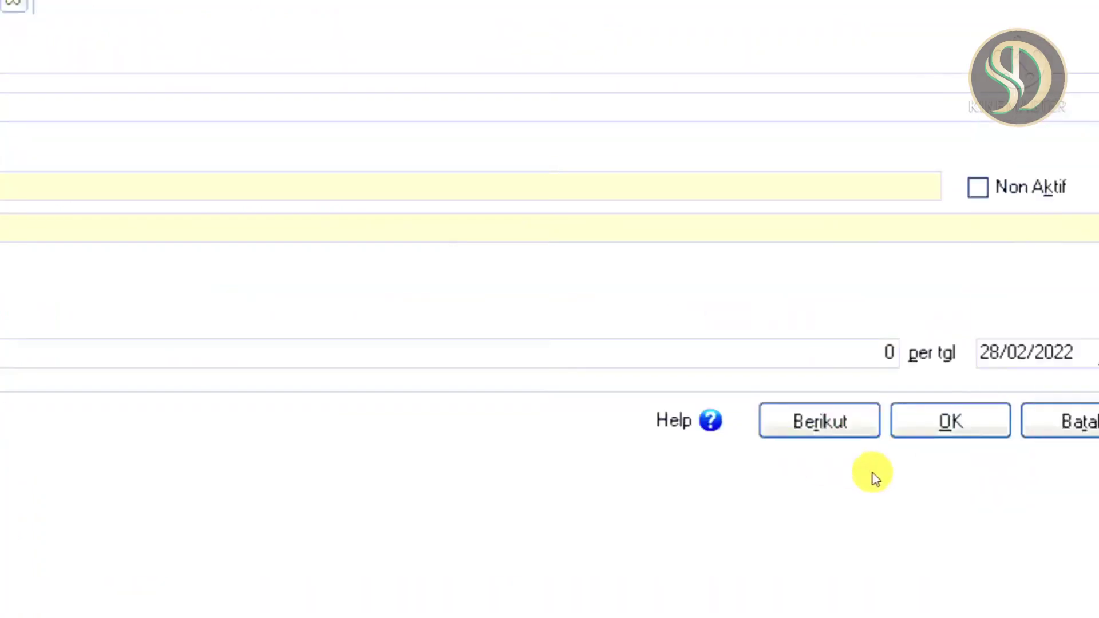
left_click(906, 424)
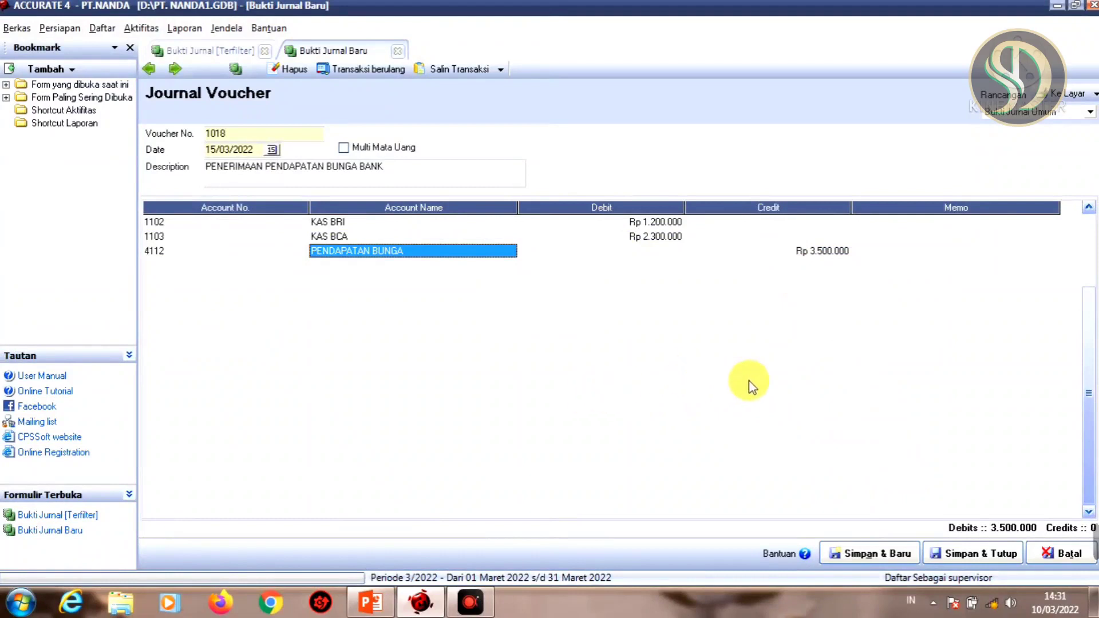
Save and close the PENERIMAAN PENDAPATAN BUNGA BANK voucher and refresh the journal voucher list.
left_click(979, 560)
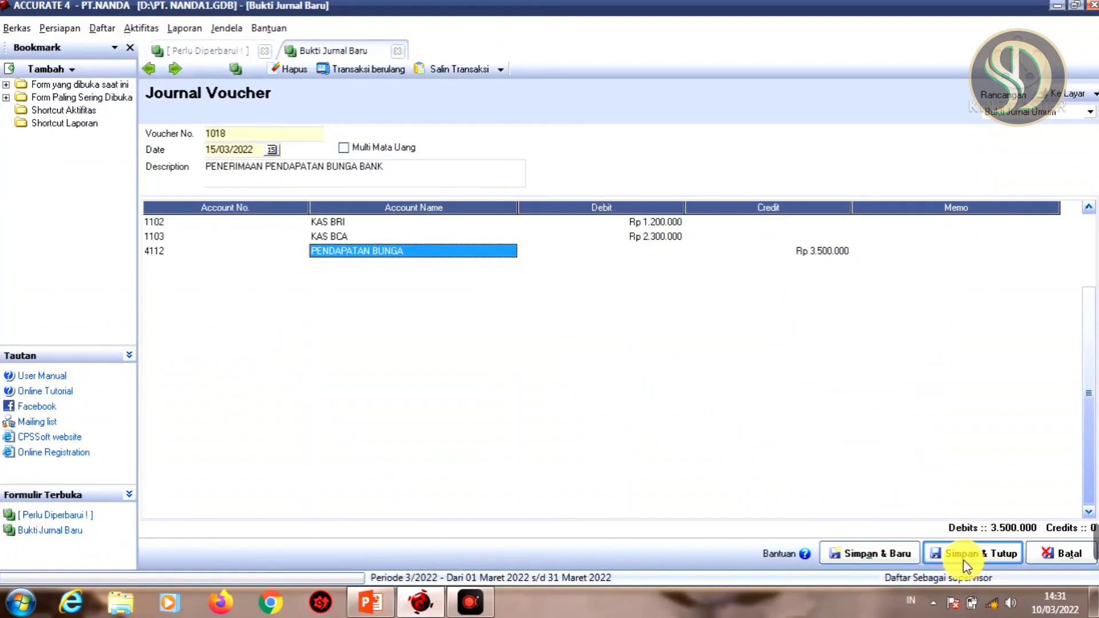
left_click(981, 559)
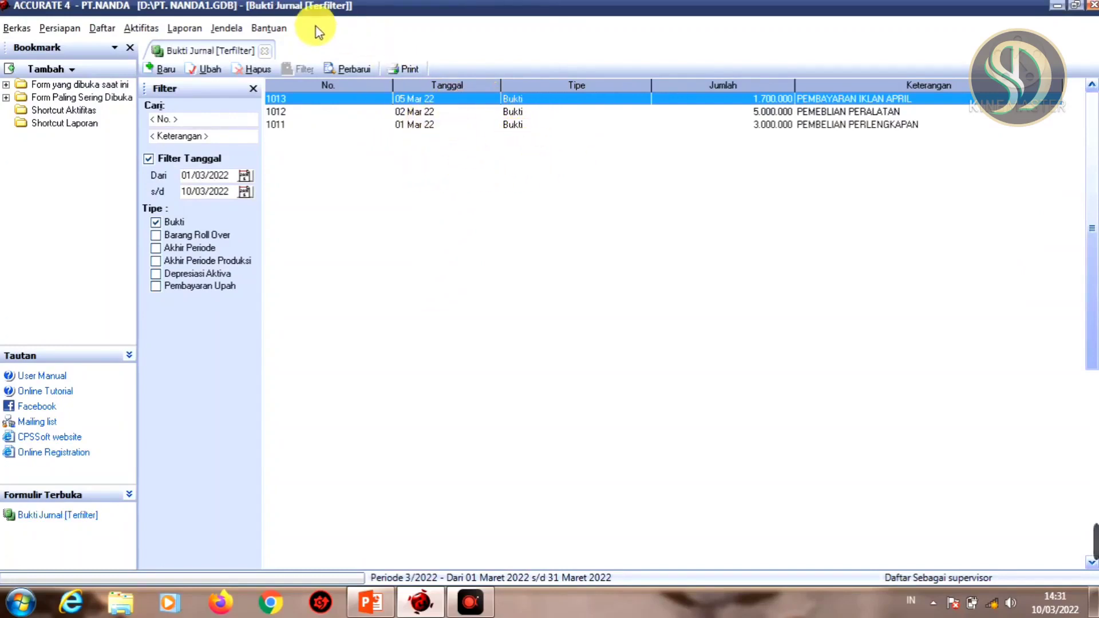
left_click(351, 69)
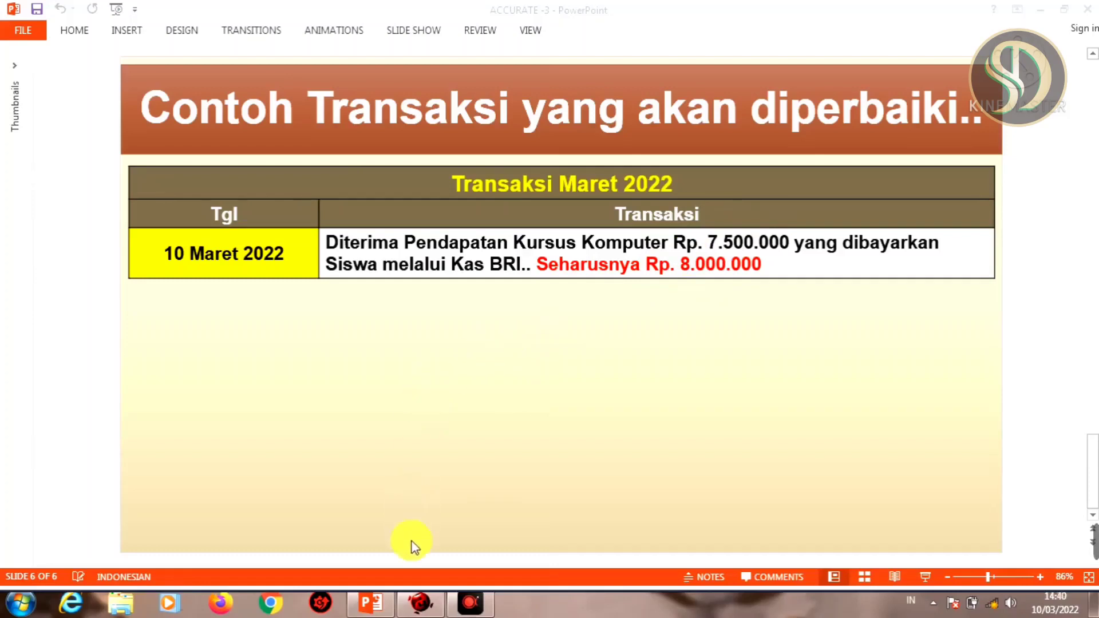
Switch to ACCURATE, open the 10 Mar 22 PENERIMAAN PENDAPATAN voucher and set the KAS BRI debit to Rp 8.000.000.
left_click(417, 607)
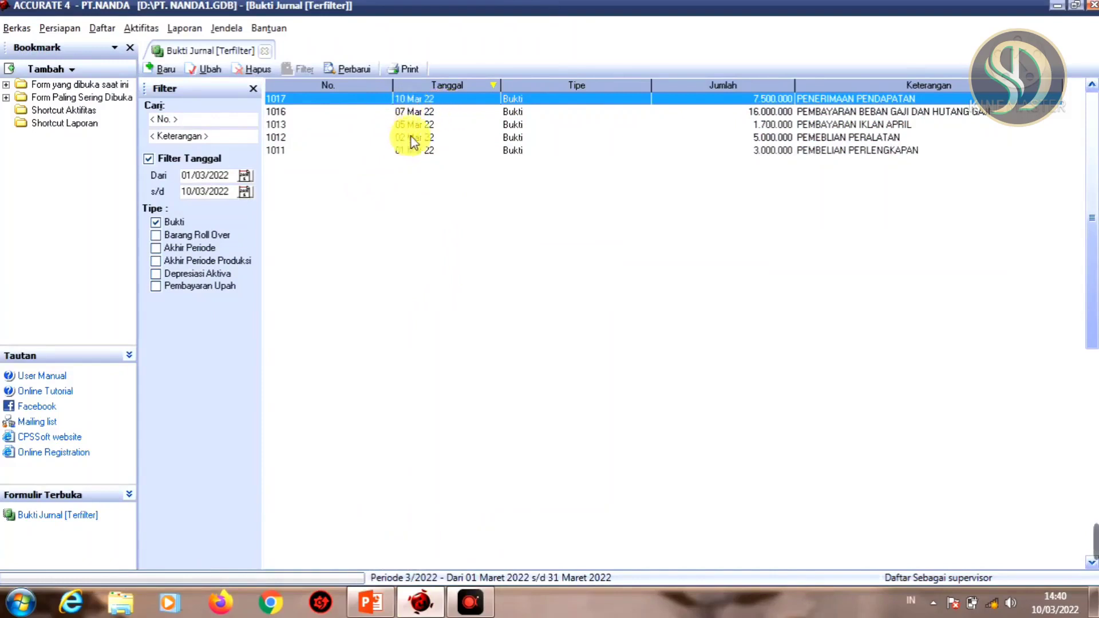
double_click(424, 103)
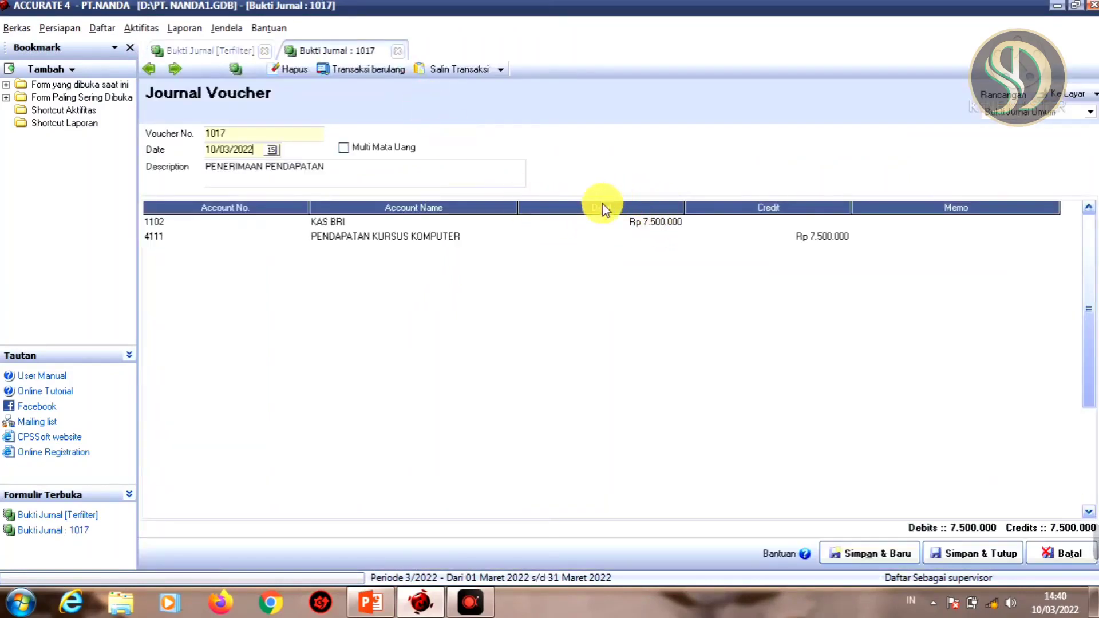
left_click(628, 225)
left_click(630, 226)
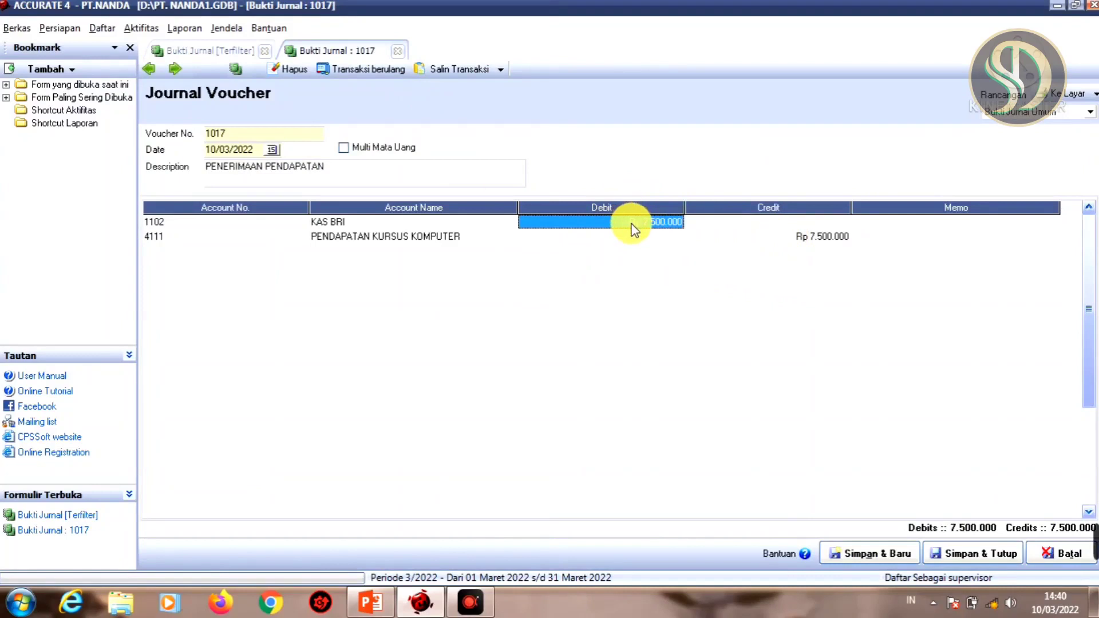
type("8")
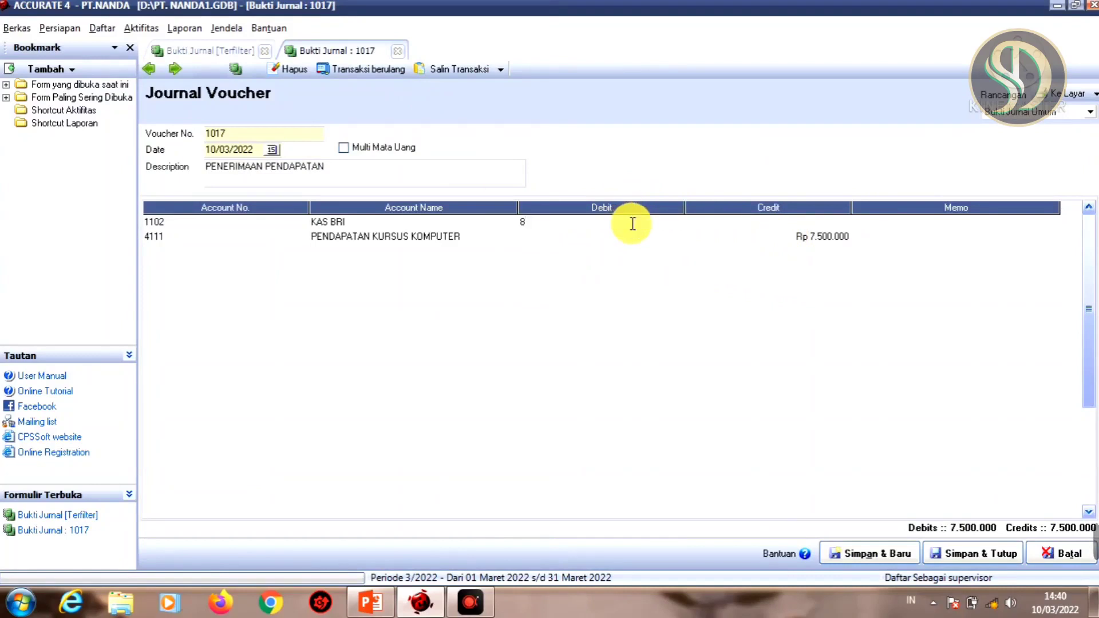
type("000000")
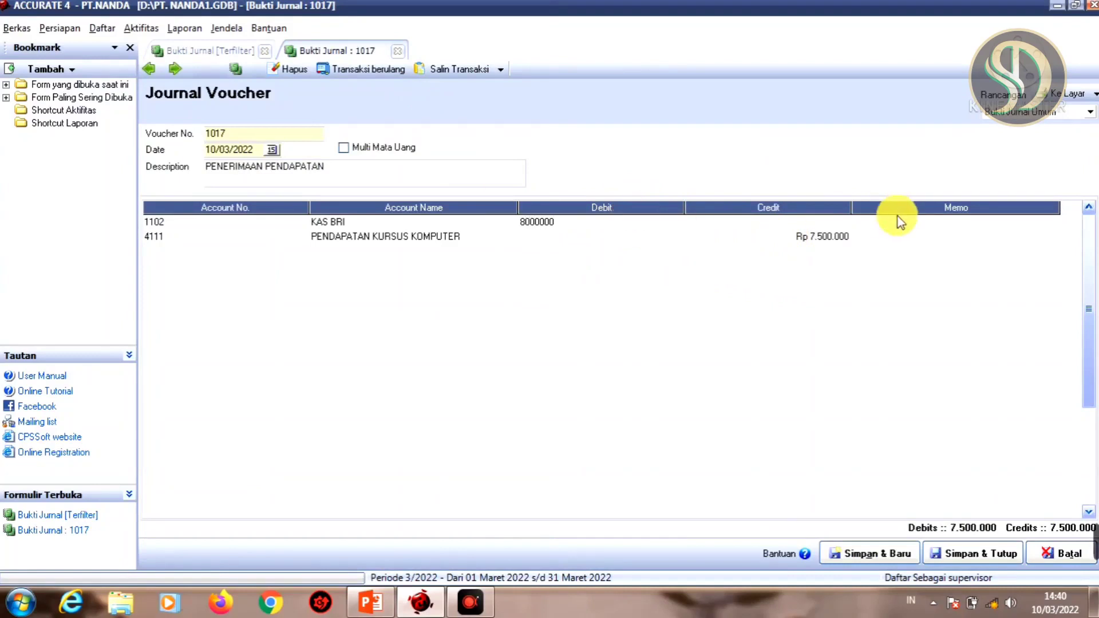
Try to replace the credit on the PENDAPATAN KURSUS KOMPUTER line with Rp 8.000.000.
left_click(824, 243)
left_click(824, 242)
left_click(824, 239)
key("BackSpace")
key("BackSpace")
key("BackSpace")
key("BackSpace")
key("BackSpace")
key("BackSpace")
key("BackSpace")
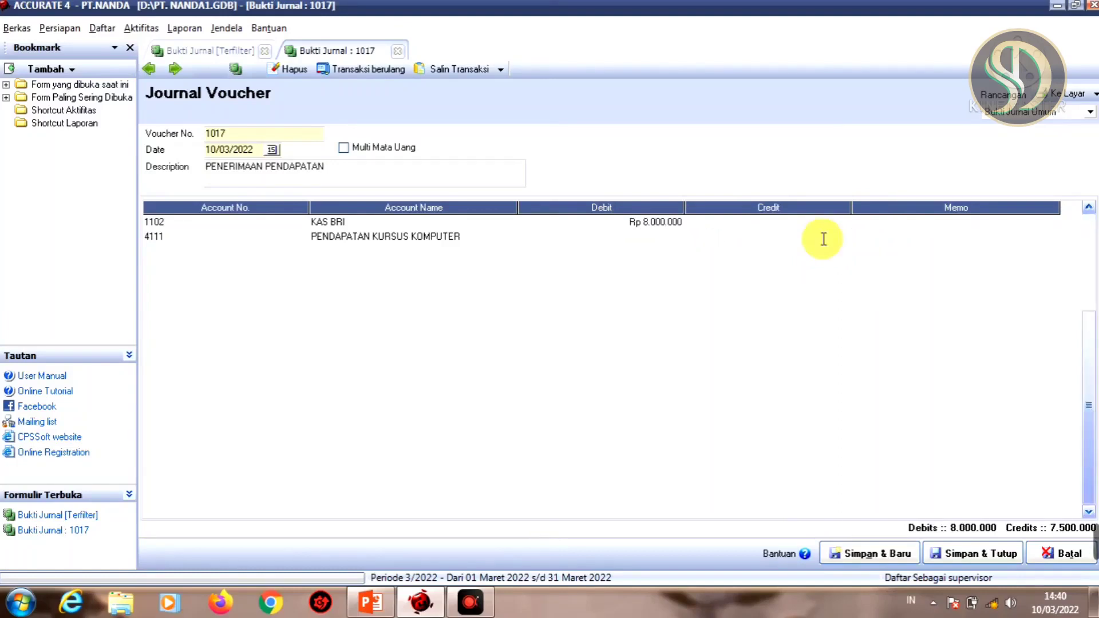
type("8000000")
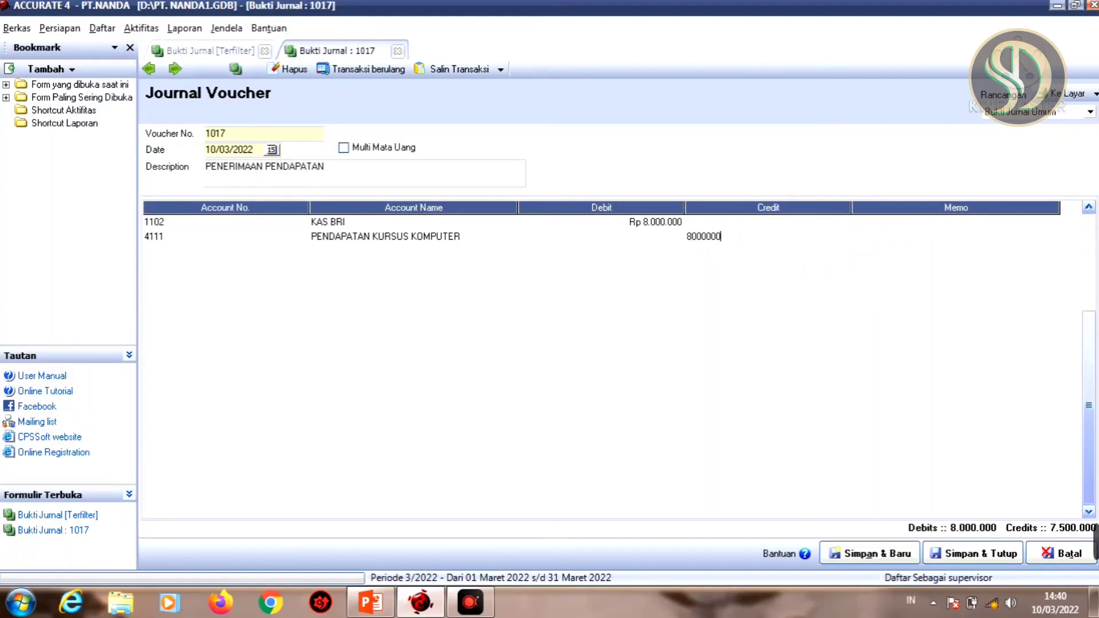
key("Return")
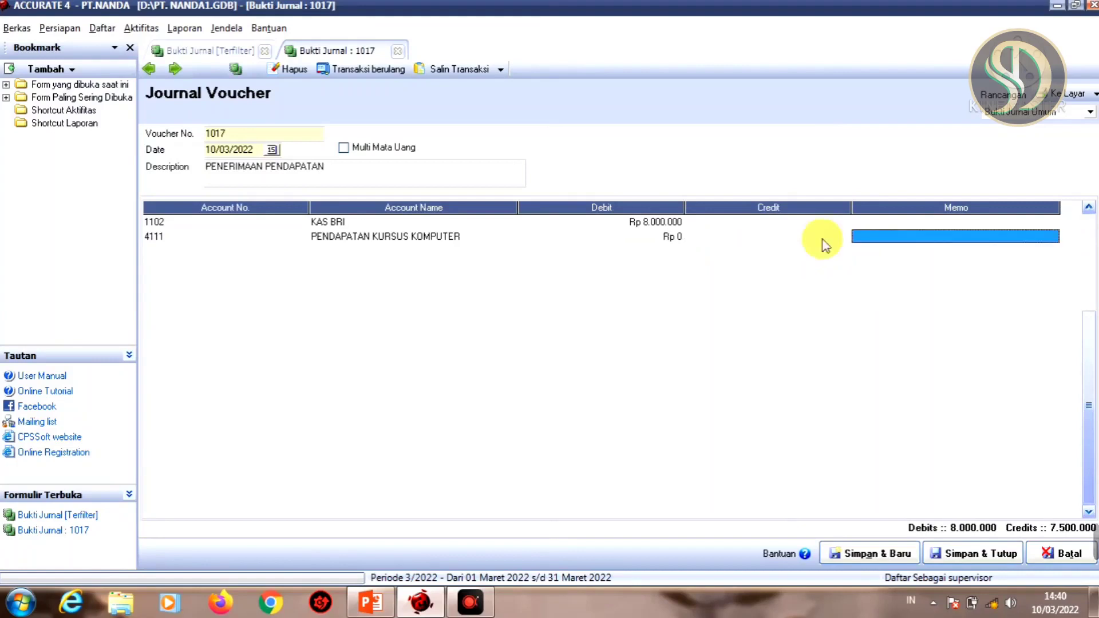
Enter a credit of Rp 8.000.000 in the empty credit cell of the PENDAPATAN KURSUS KOMPUTER line.
left_click(787, 238)
type("800")
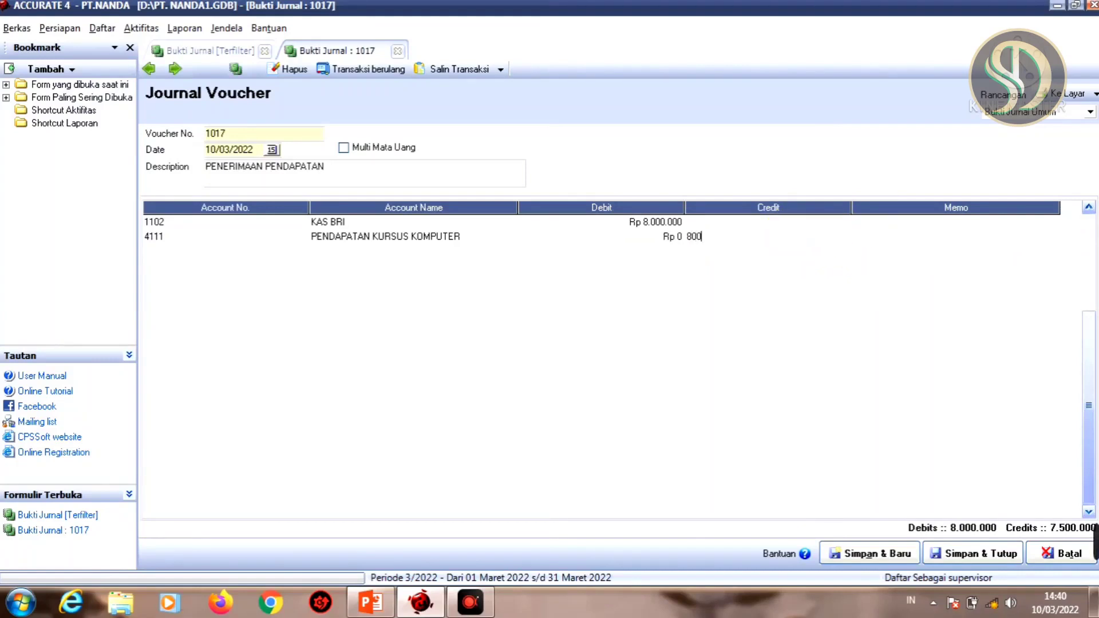
type("0000")
key("Return")
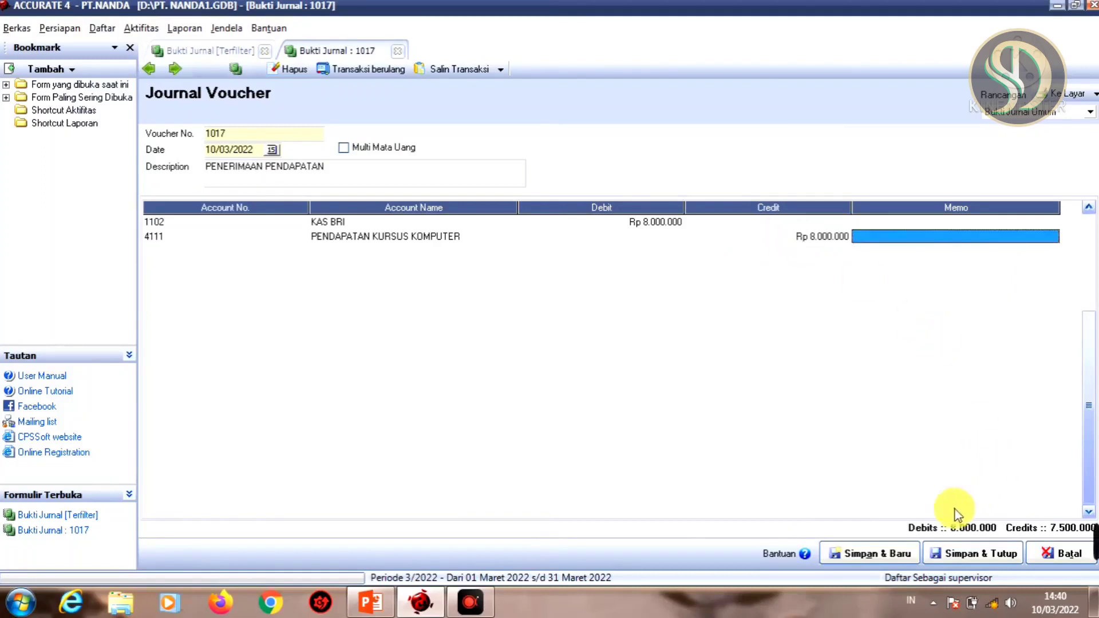
Save and close the corrected PENERIMAAN PENDAPATAN voucher and update the journal voucher list.
left_click(971, 554)
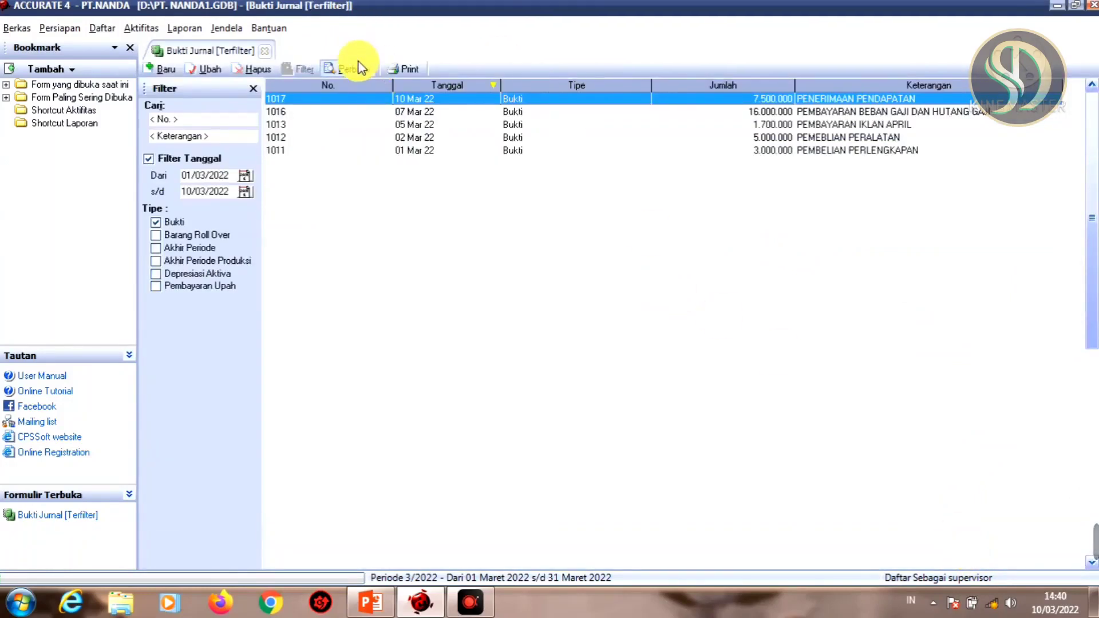
left_click(357, 77)
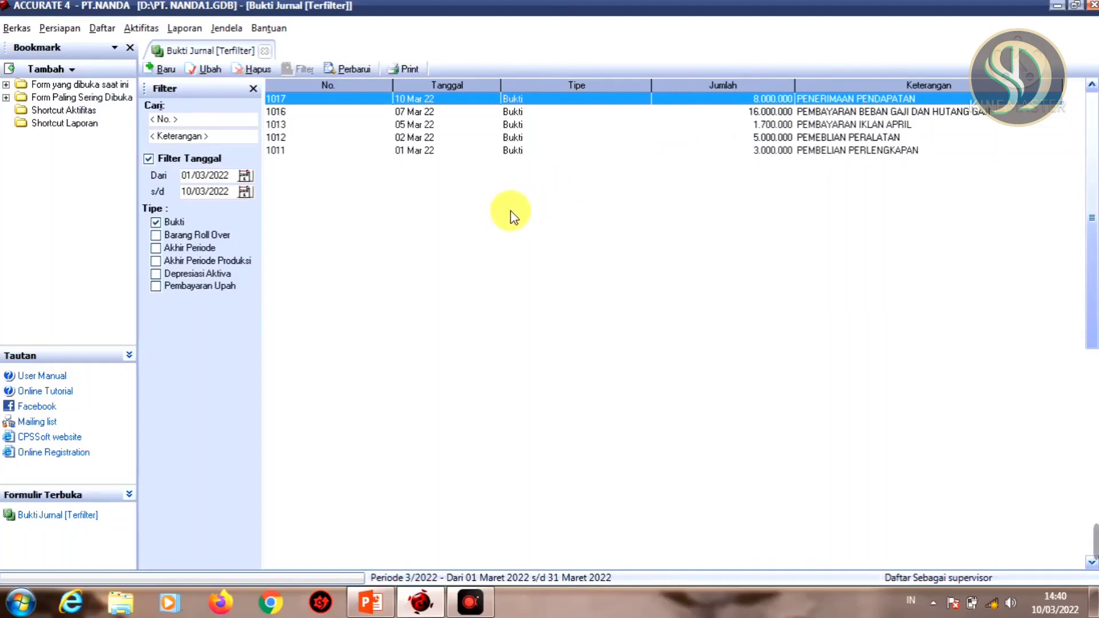
left_click(455, 246)
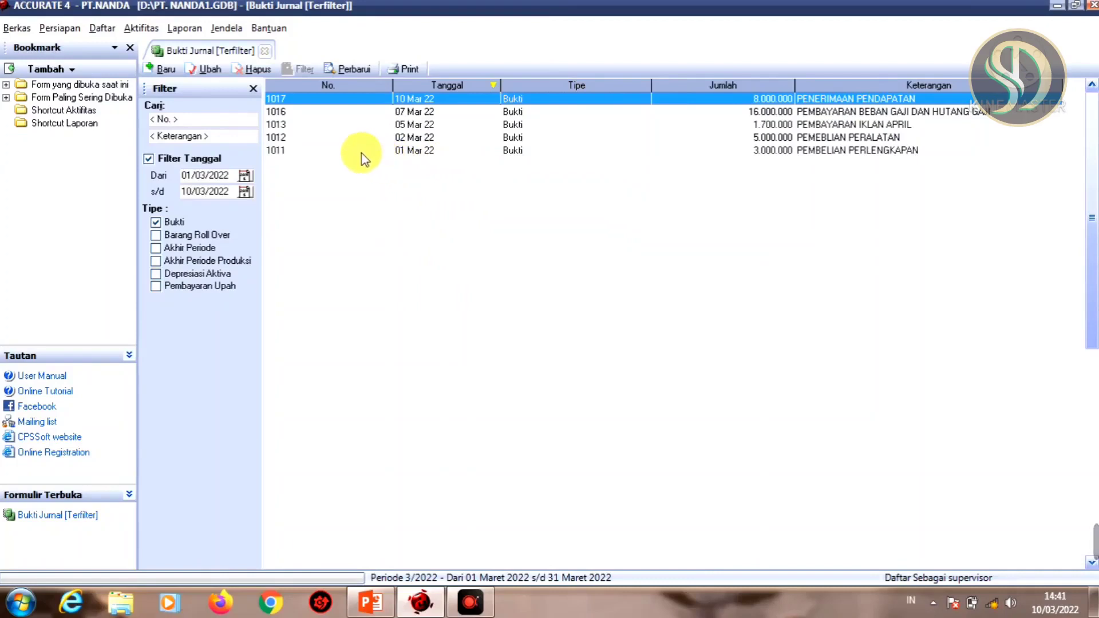
Delete the PEMBELIAN PERLENGKAPAN journal voucher 1011 dated 01 Mar 22 from the list.
left_click(415, 150)
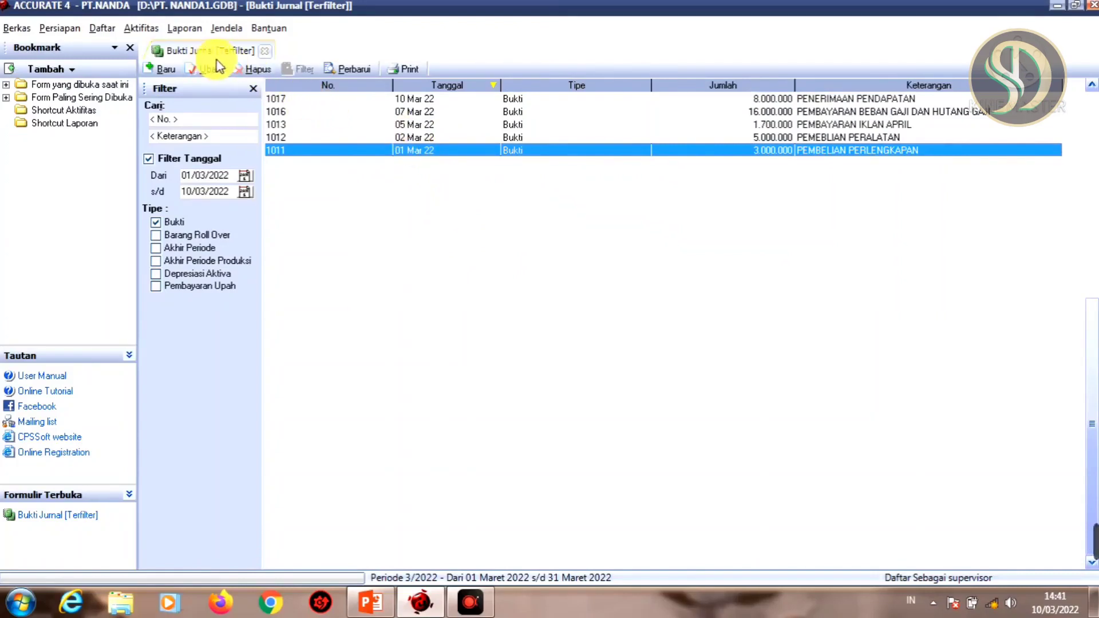
left_click(256, 69)
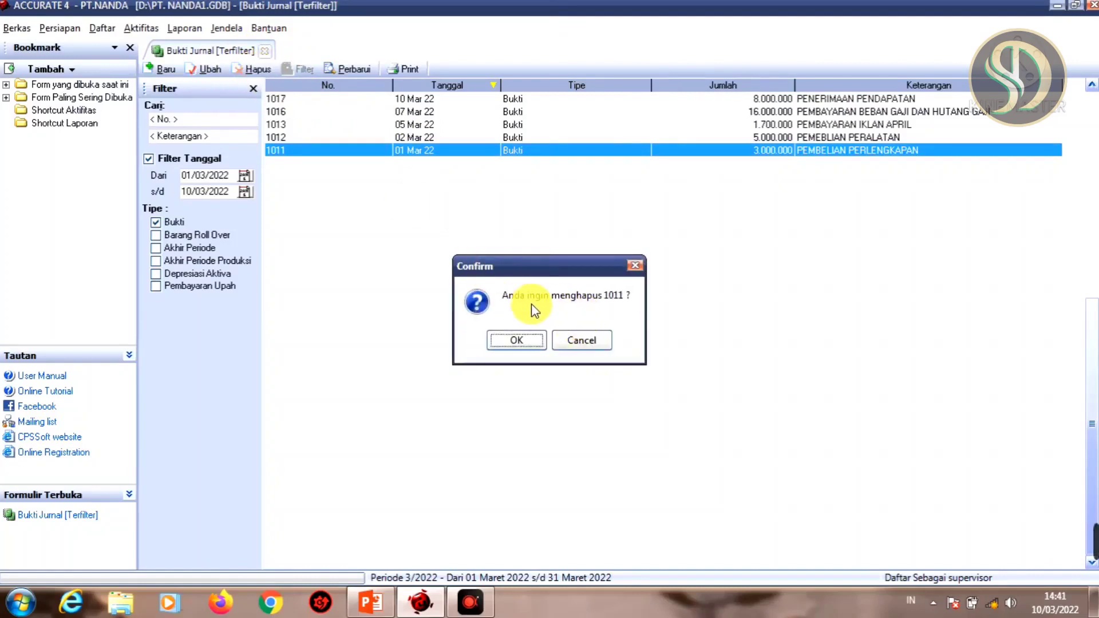
left_click(511, 342)
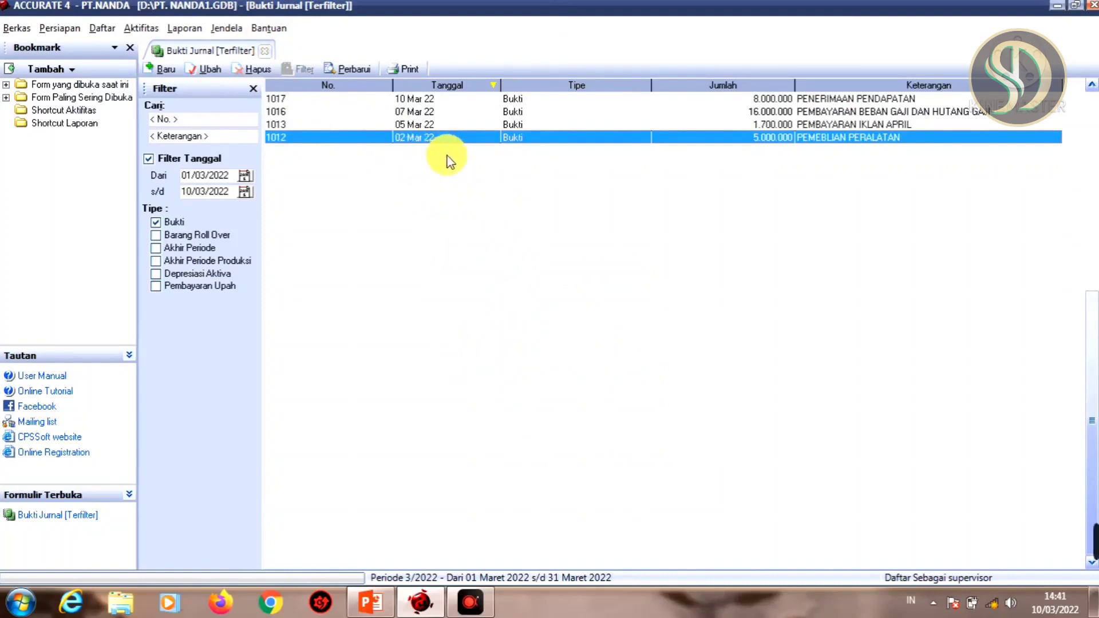